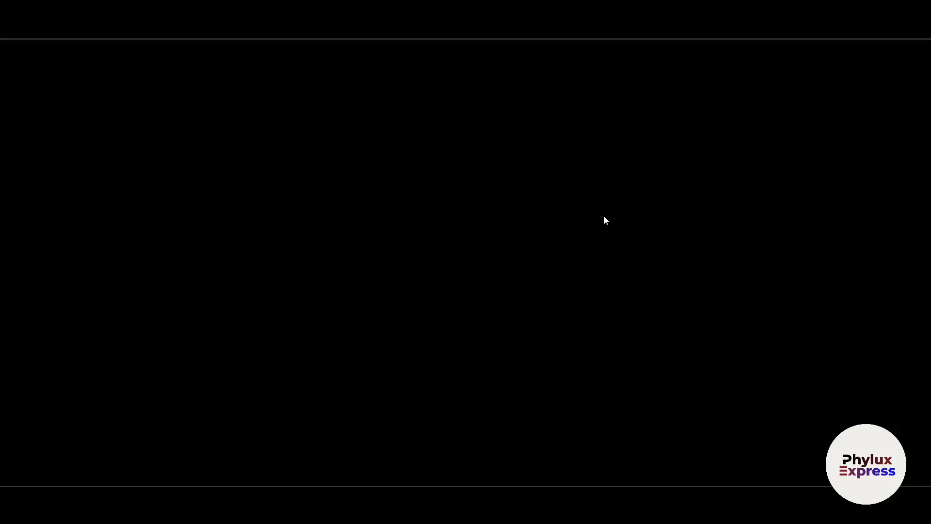
Search Google for kit.com and open the Kit website from the results
left_click(340, 29)
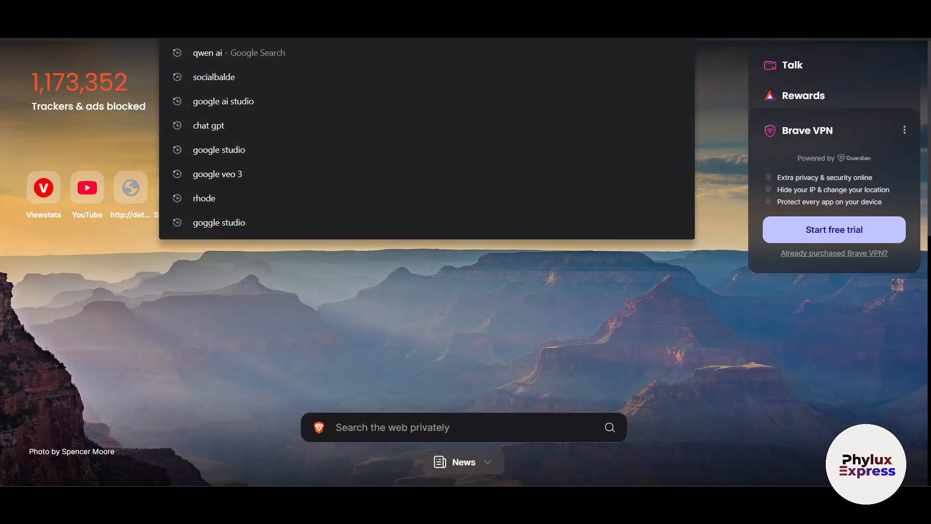
type("goo")
key("Return")
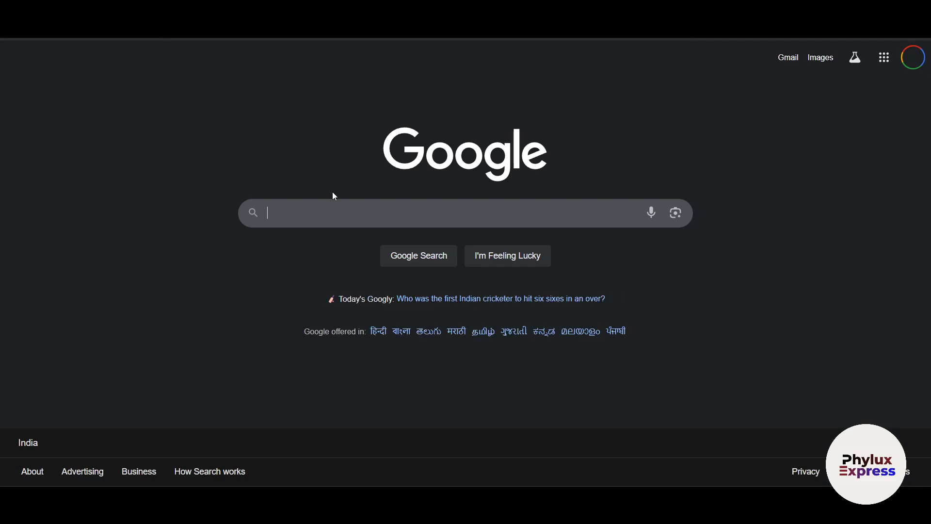
type("kit")
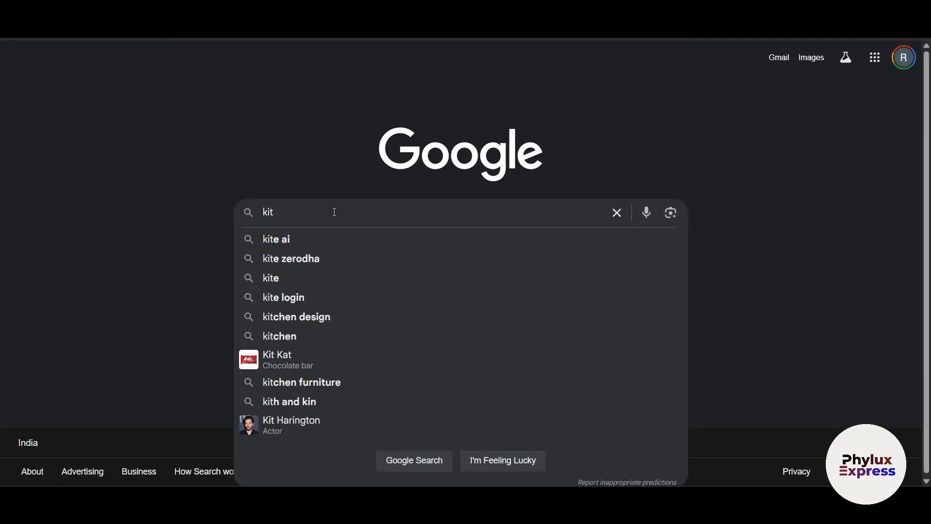
type(".com")
key("Return")
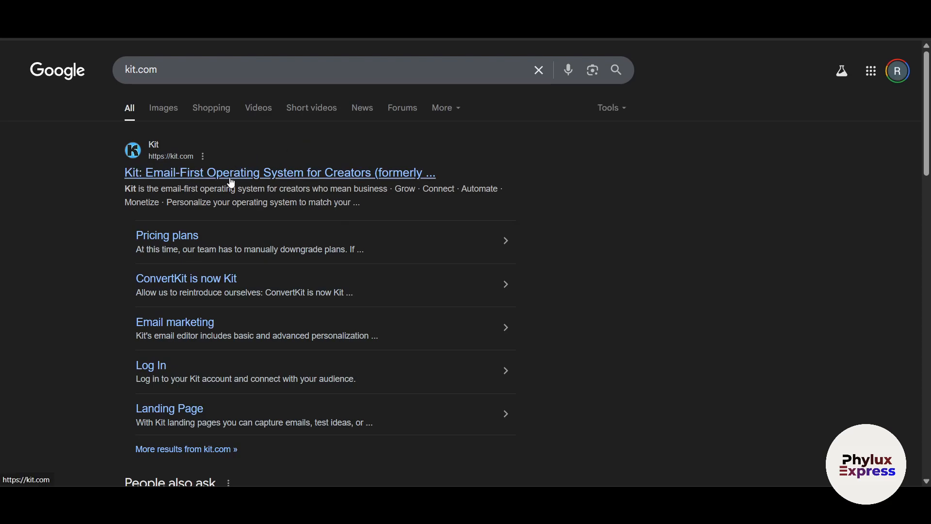
left_click(290, 178)
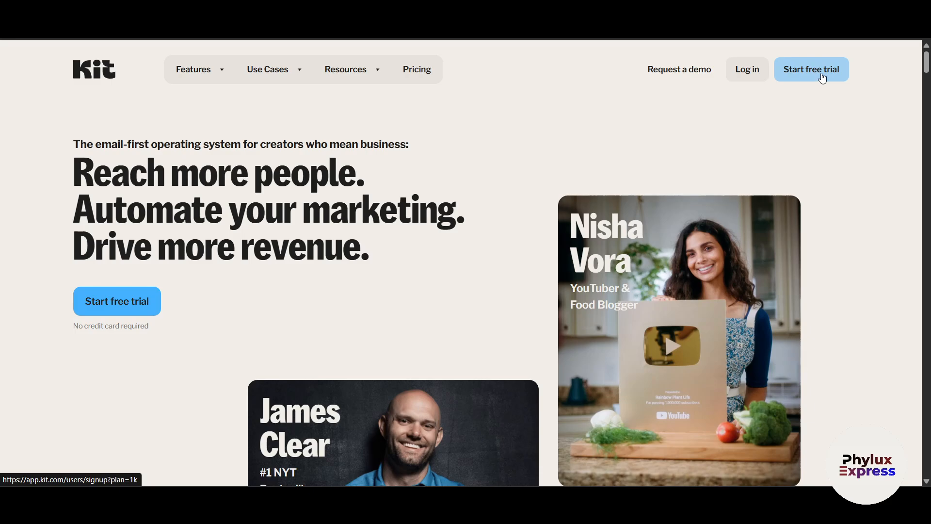
Open Kit's pricing and set the subscriber slider to 3,000
left_click(418, 73)
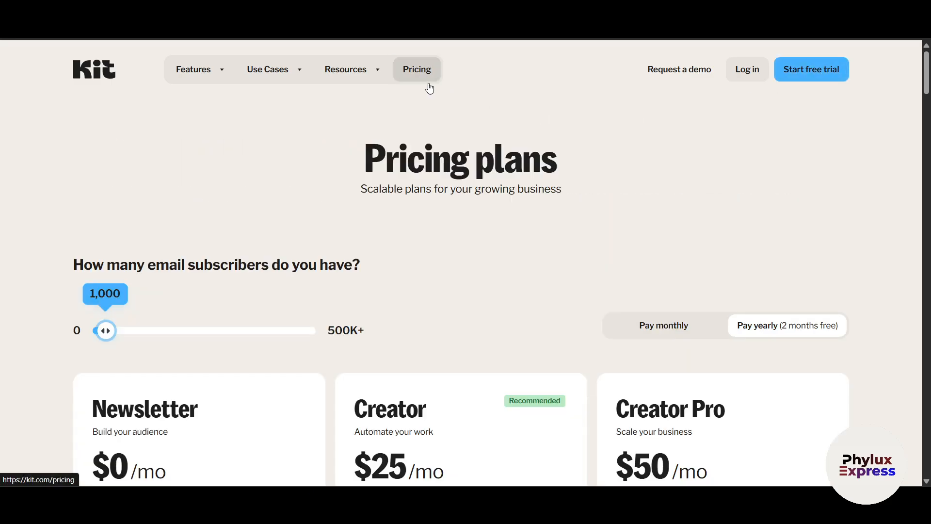
scroll(547, 287, "down", 4)
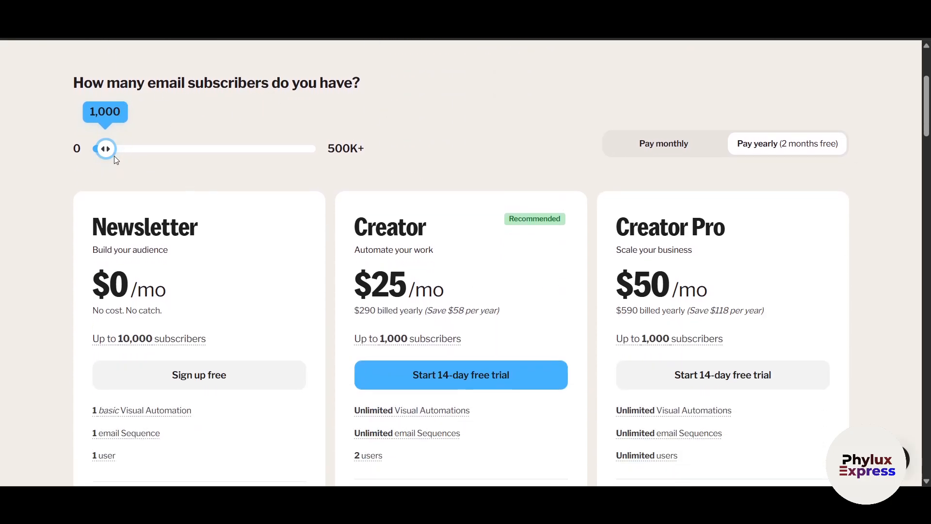
mouse_move(115, 156)
left_mouse_down()
mouse_move(170, 155)
mouse_move(113, 156)
left_mouse_up()
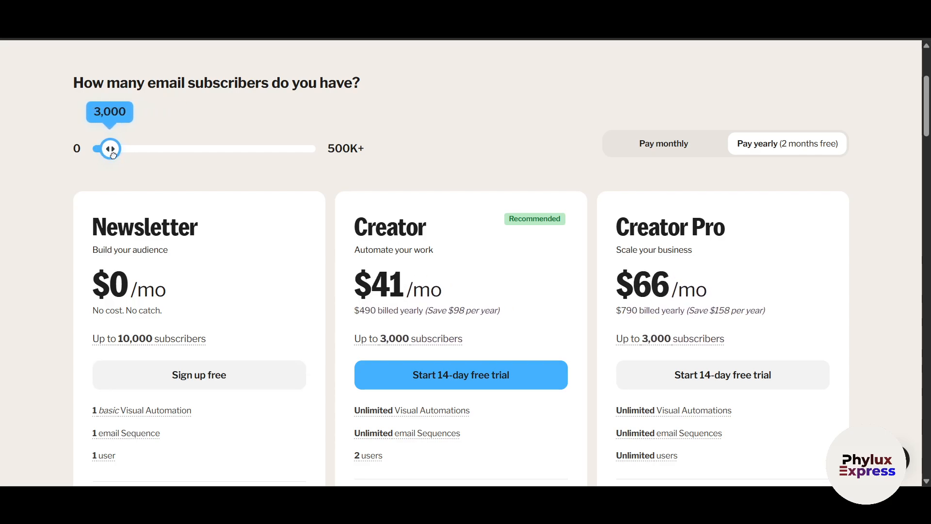
scroll(19, 282, "down", 1)
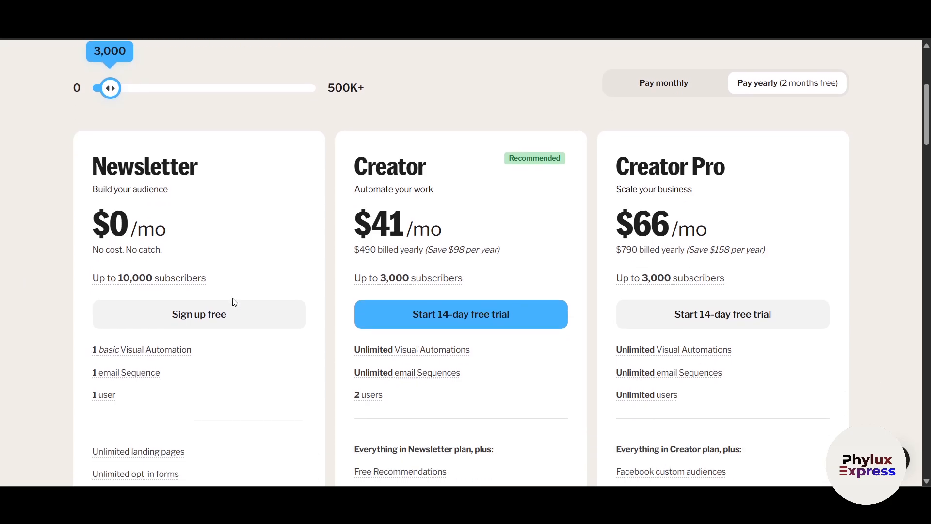
scroll(243, 291, "down", 2)
scroll(225, 337, "up", 2)
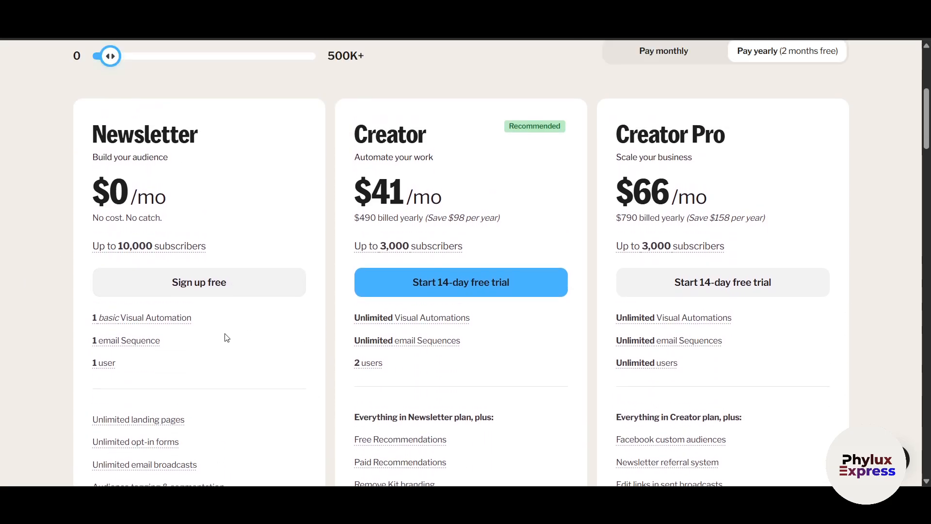
scroll(381, 175, "up", 1)
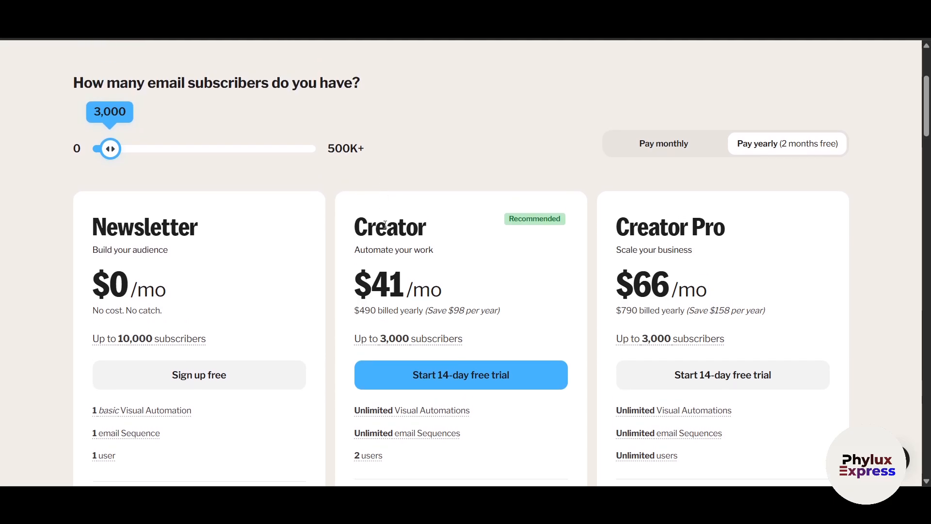
left_click_drag(387, 231, 456, 237)
left_click_drag(648, 232, 726, 234)
Compare monthly and yearly plan prices, then start the free trial sign-up
left_click(671, 145)
left_click(776, 146)
scroll(898, 220, "down", 2)
scroll(901, 224, "down", 3)
scroll(901, 223, "up", 5)
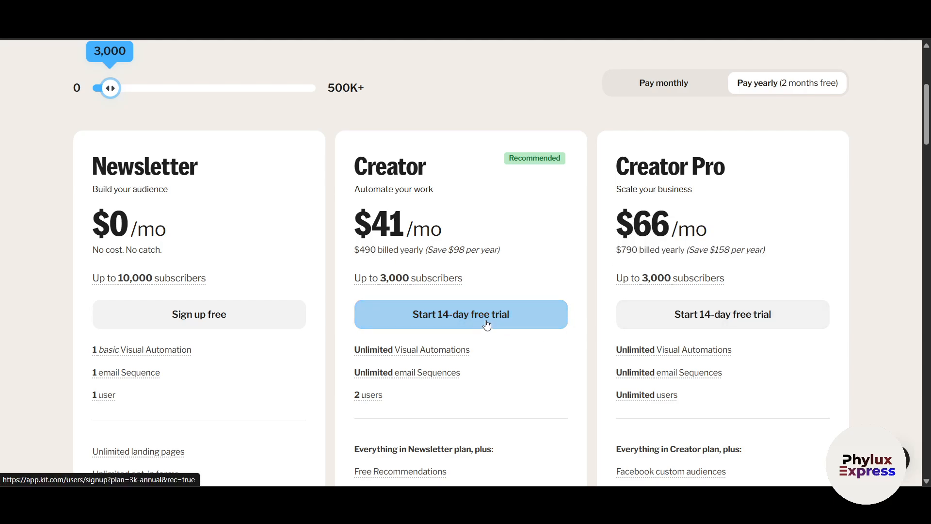
scroll(749, 330, "up", 5)
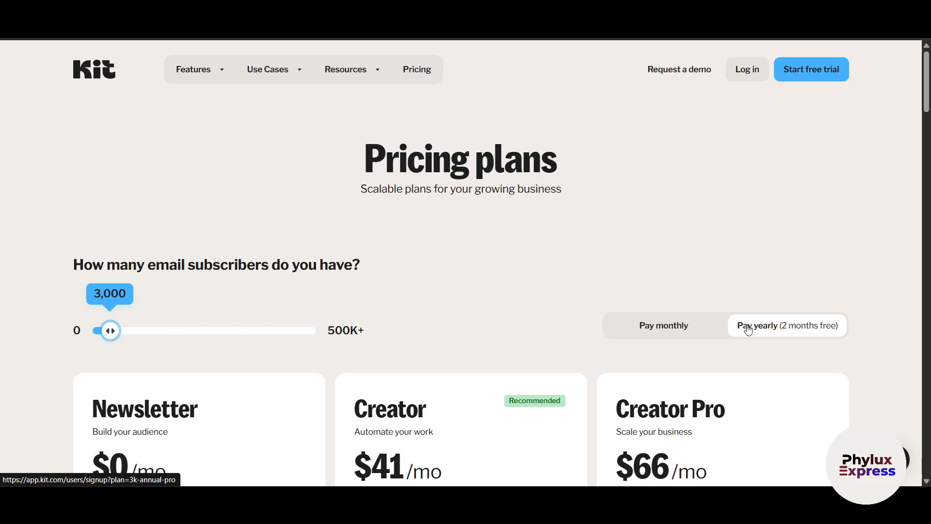
left_click(807, 82)
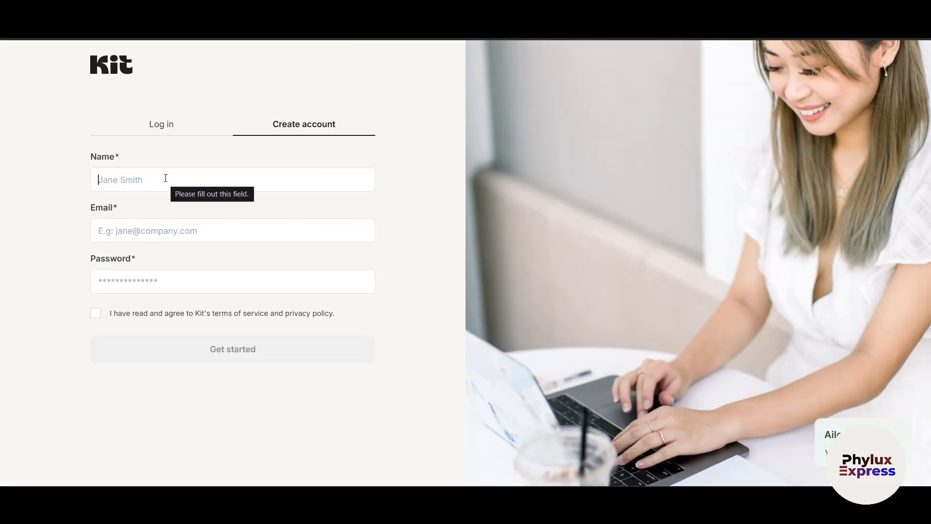
On the Create account form, enter the account holder's name and agree to the terms
left_click(165, 128)
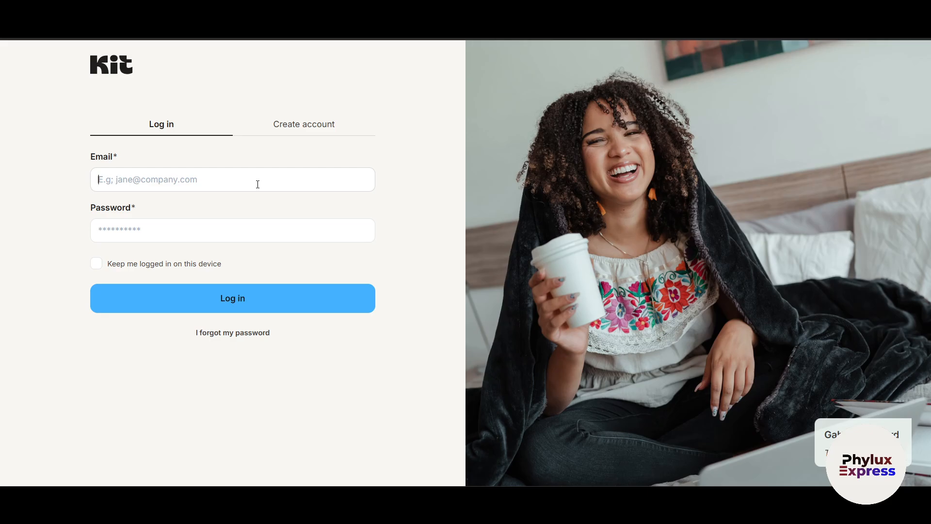
left_click(292, 134)
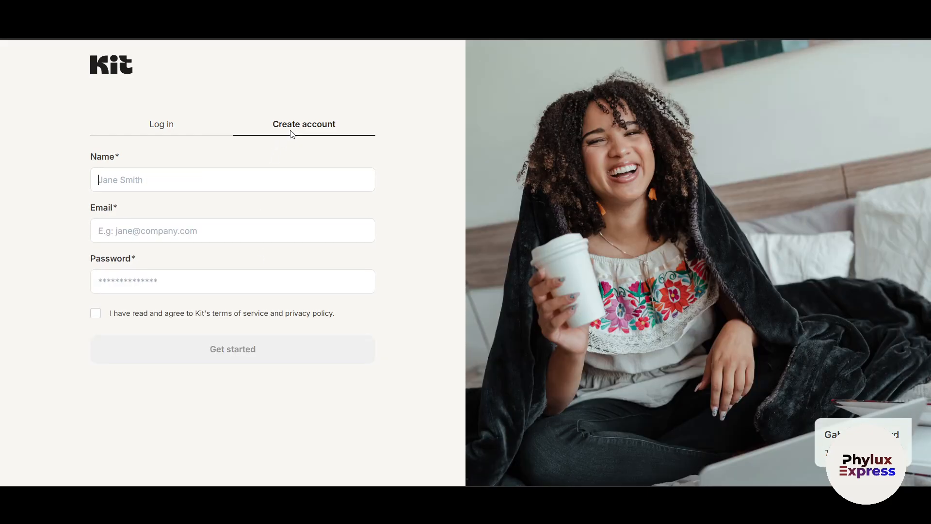
left_click(266, 174)
left_click(96, 314)
left_click_drag(148, 315, 349, 316)
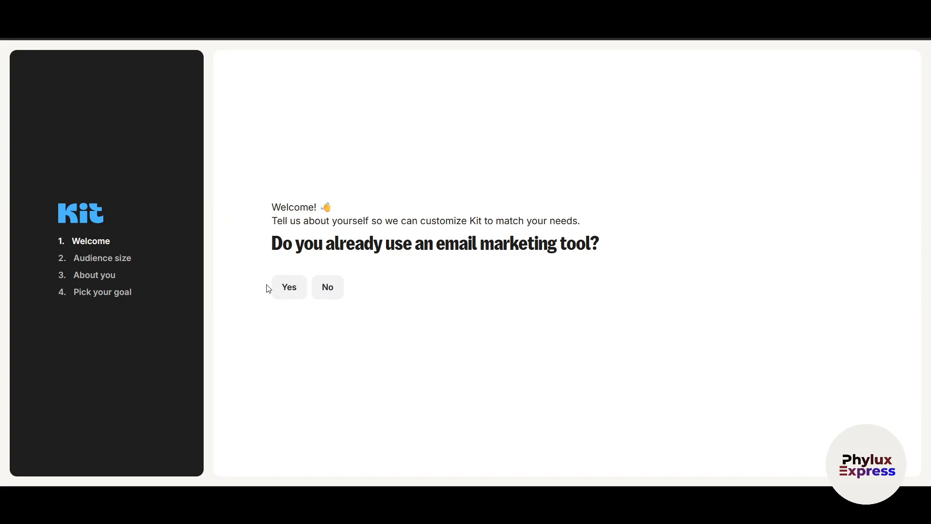
Answer No to an existing tool, pick 0 to 1,000 subscribers, and name the business Phylux Express
left_click(319, 290)
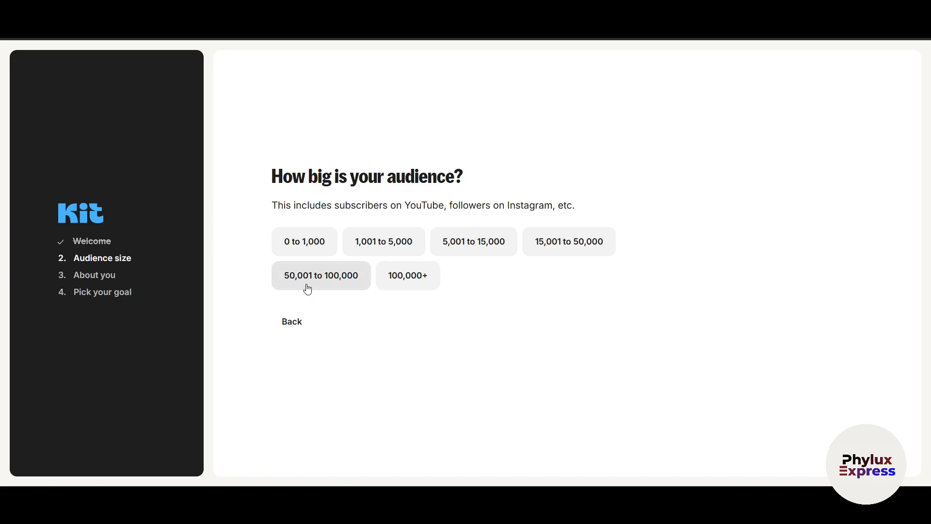
left_click(322, 246)
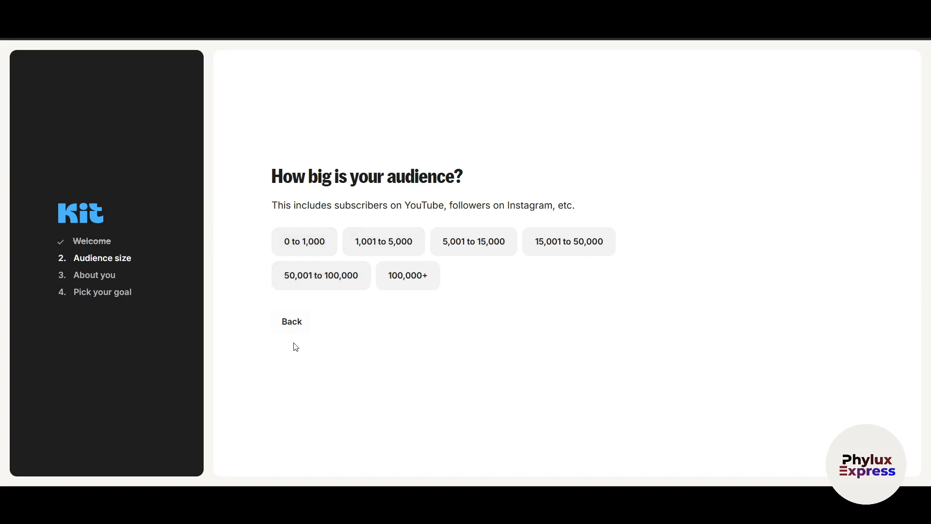
left_click_drag(326, 270, 239, 278)
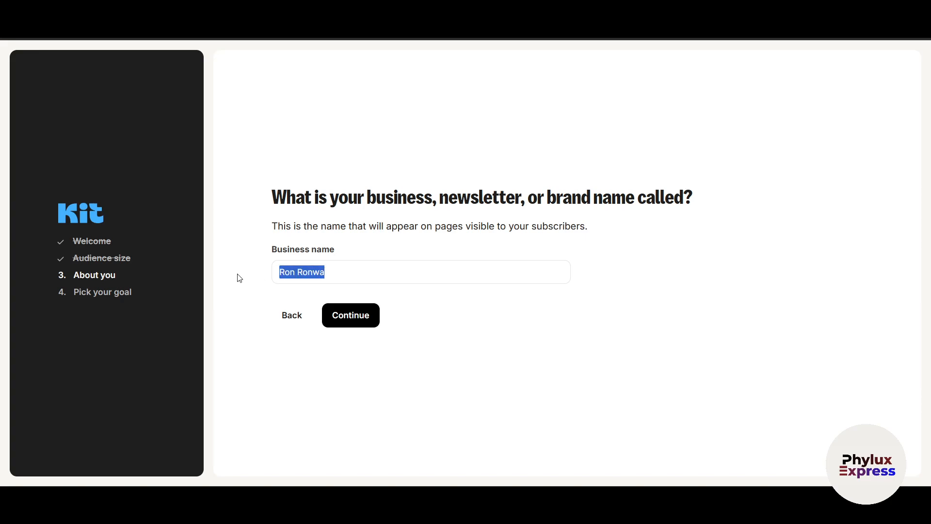
type("Phylux Express")
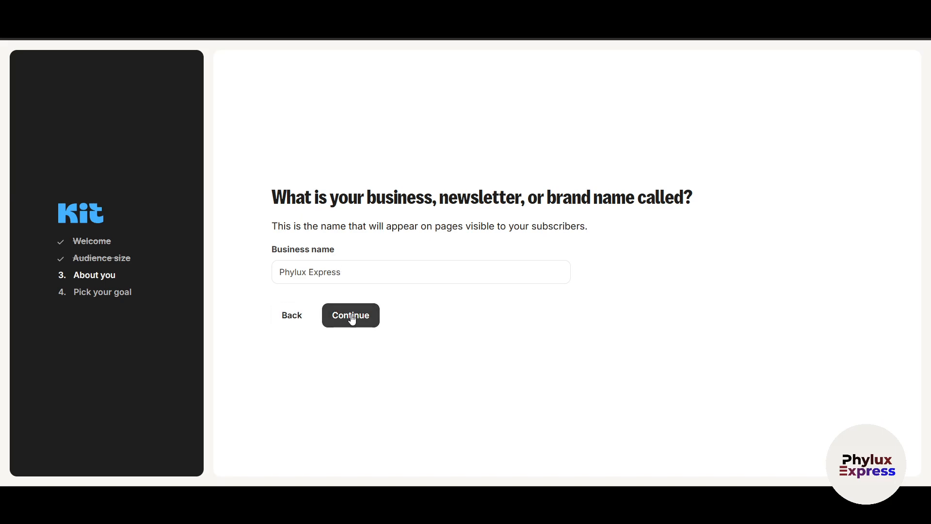
left_click(351, 317)
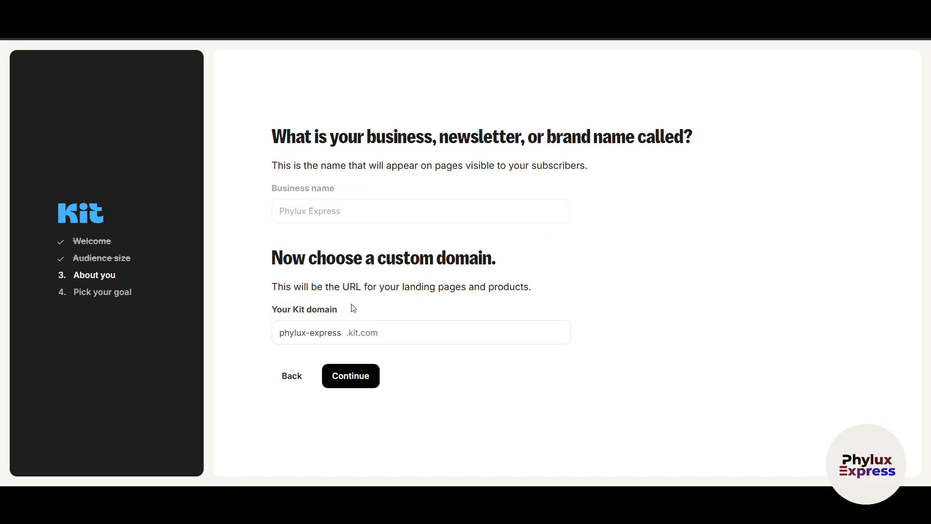
Change the Kit domain to phyluxexpress by removing the hyphen
left_click_drag(293, 257, 433, 257)
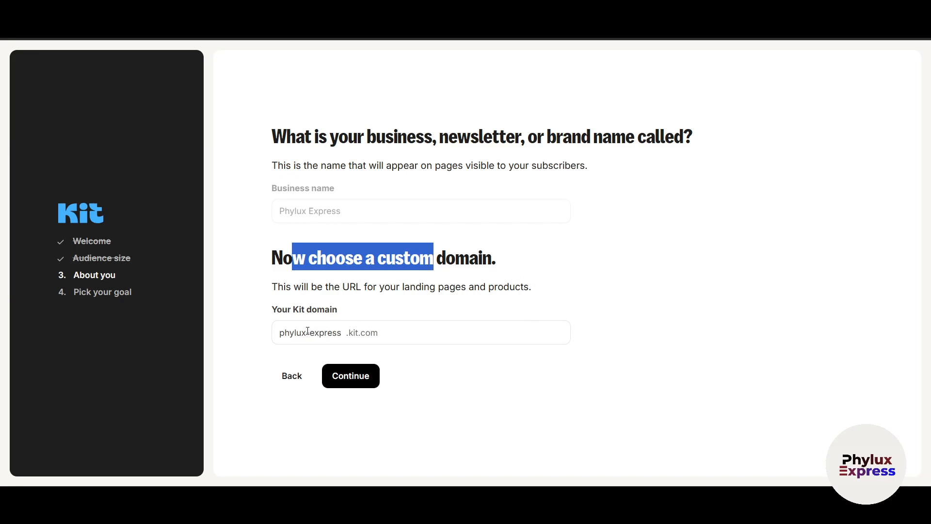
left_click(311, 332)
key("BackSpace")
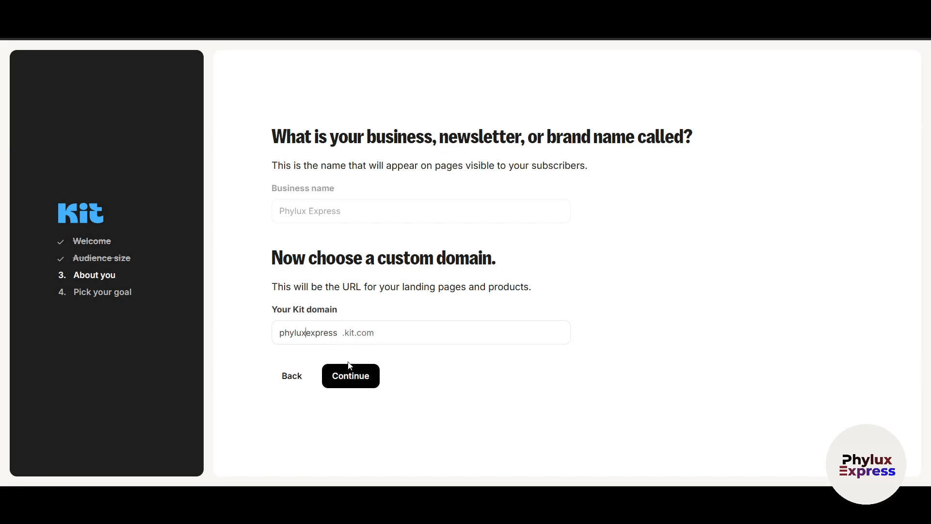
left_click(353, 376)
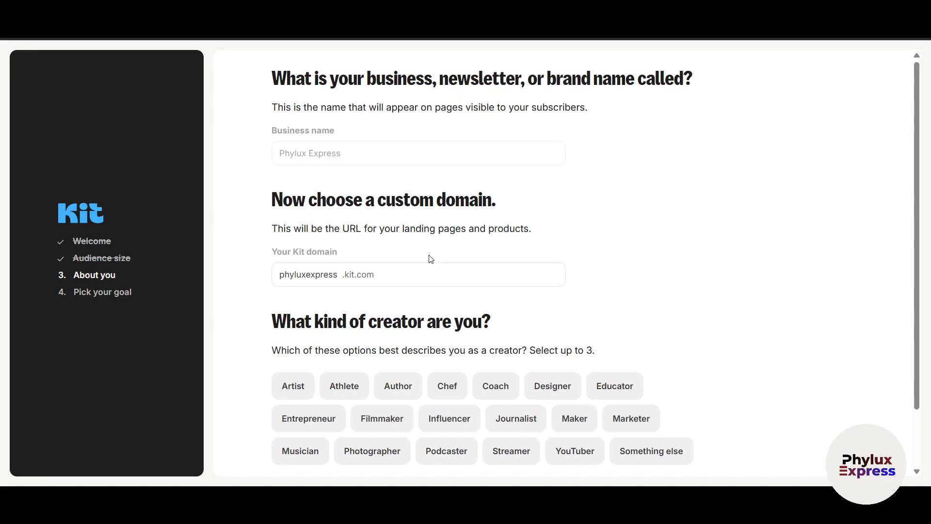
Choose Designer, Educator and Influencer as creator types and continue
scroll(281, 293, "down", 2)
left_click_drag(451, 260, 501, 260)
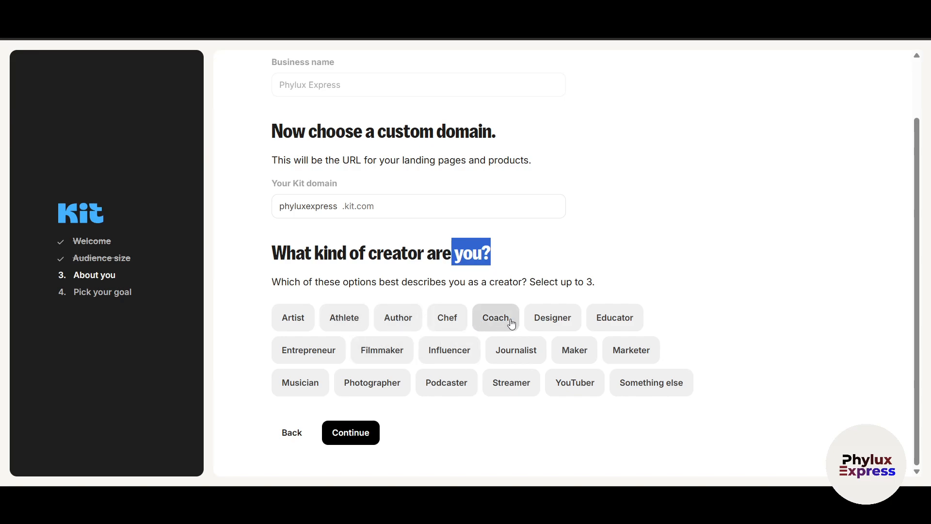
left_click(550, 319)
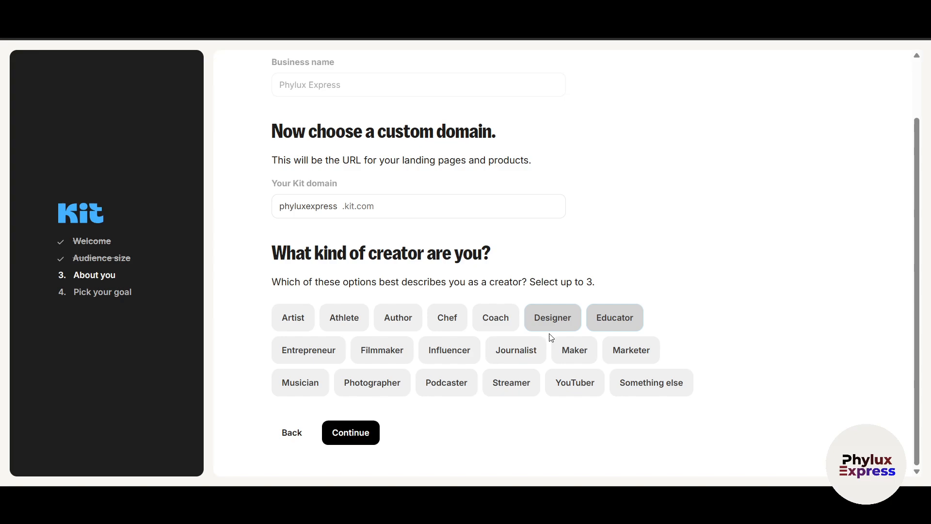
left_click(433, 354)
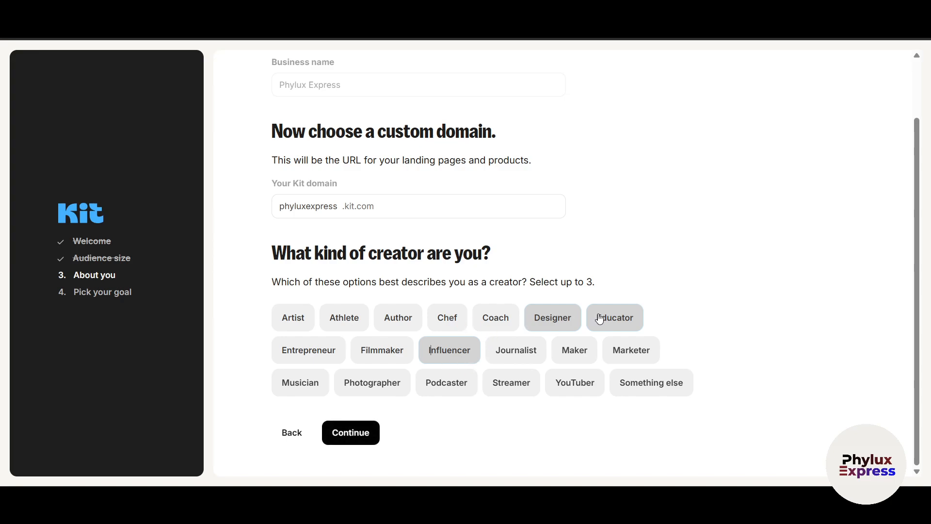
left_click(334, 444)
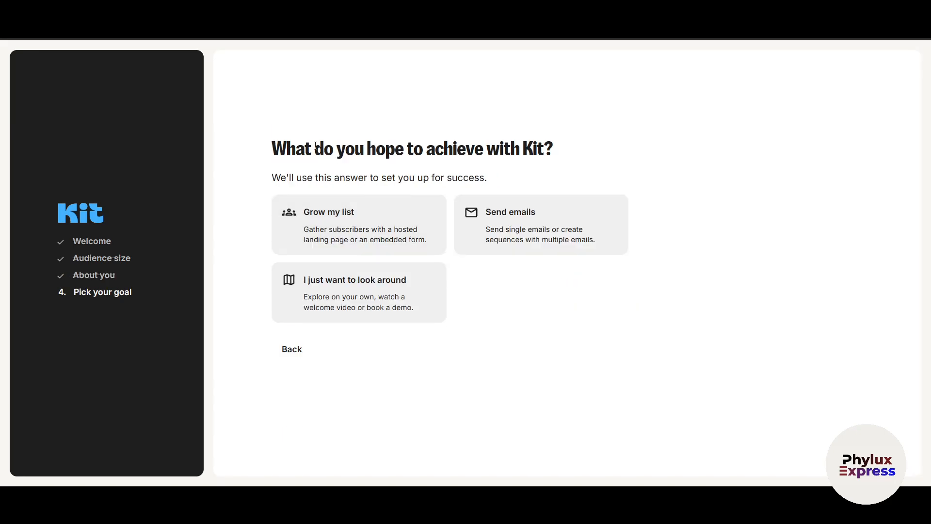
Pick Send emails as the goal and dismiss the Welcome to Kit message
left_click_drag(329, 150, 468, 151)
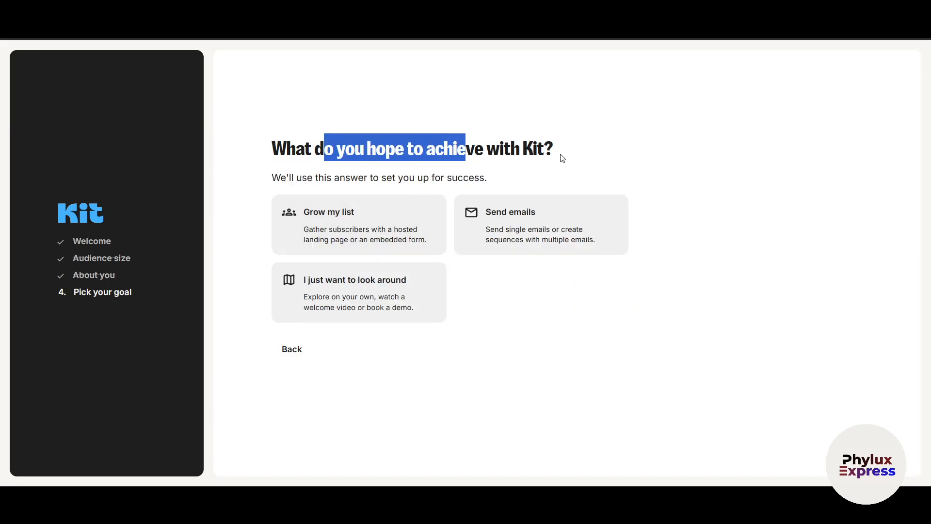
left_click(324, 217)
left_click(539, 227)
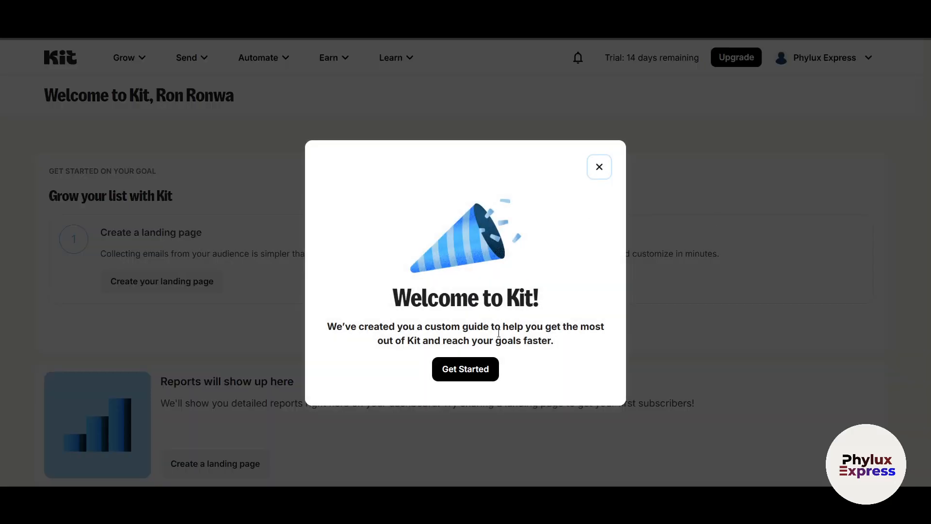
left_click(483, 366)
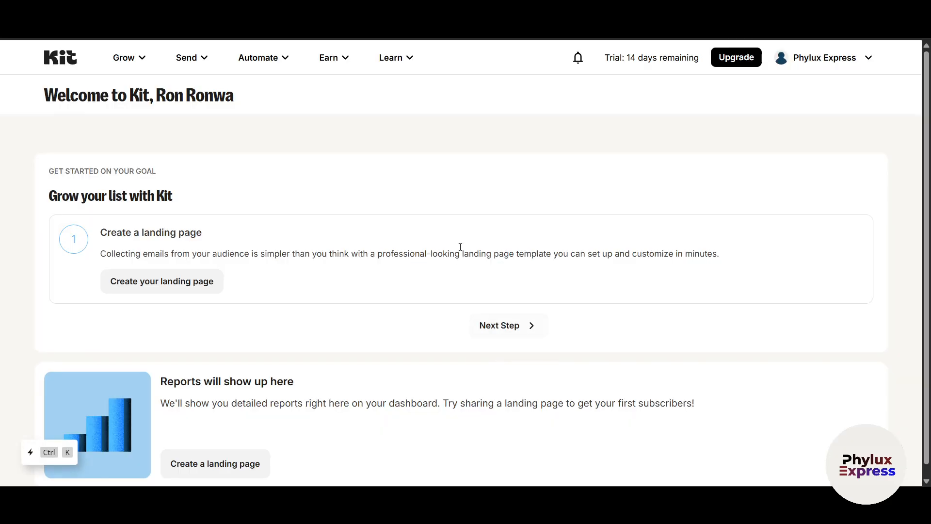
Review the Send your first email guide on the dashboard
scroll(823, 365, "down", 2)
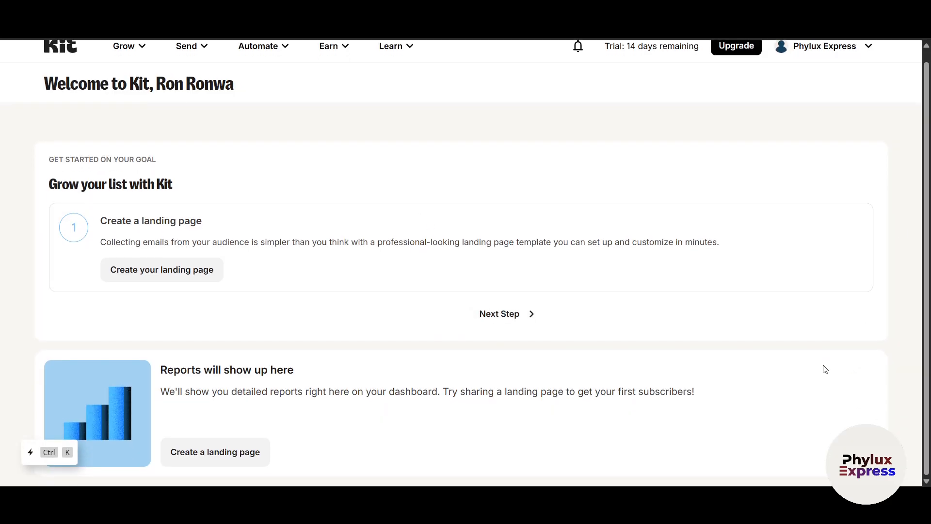
scroll(823, 365, "up", 2)
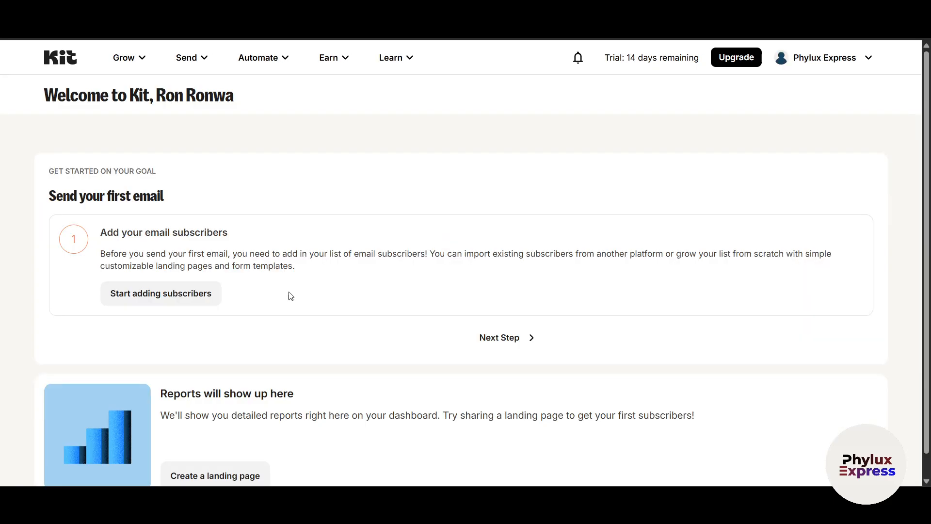
left_click_drag(42, 195, 207, 216)
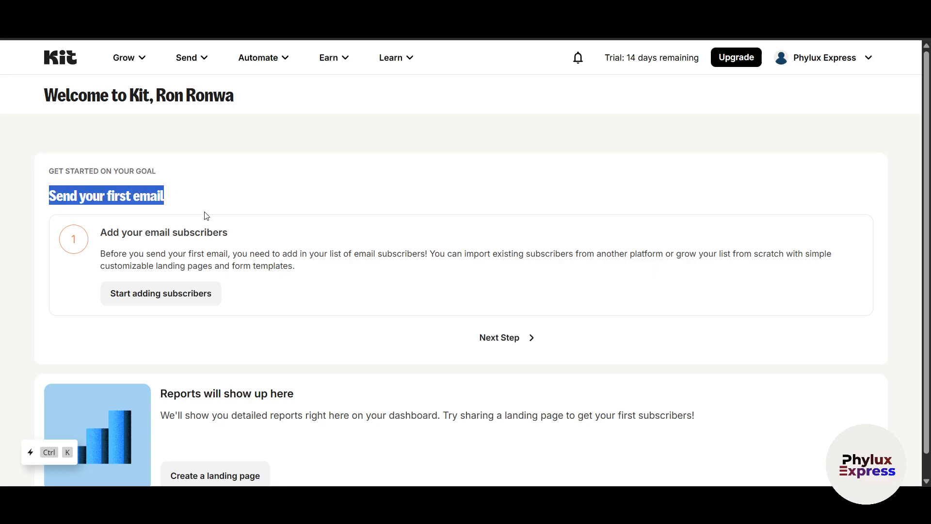
scroll(311, 329, "down", 1)
scroll(396, 350, "up", 1)
left_click(67, 137)
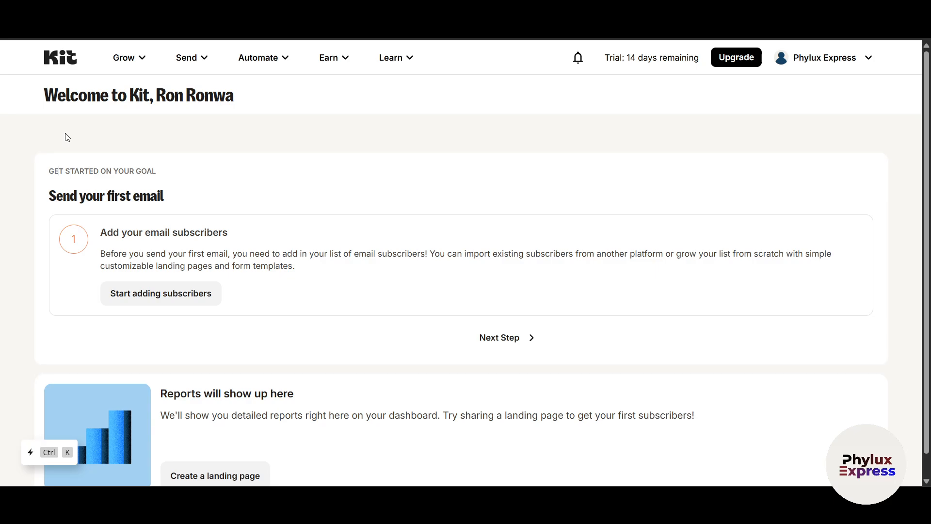
scroll(328, 331, "down", 1)
scroll(259, 256, "up", 1)
Start adding subscribers and compare the import and from-scratch option steps
left_click(186, 298)
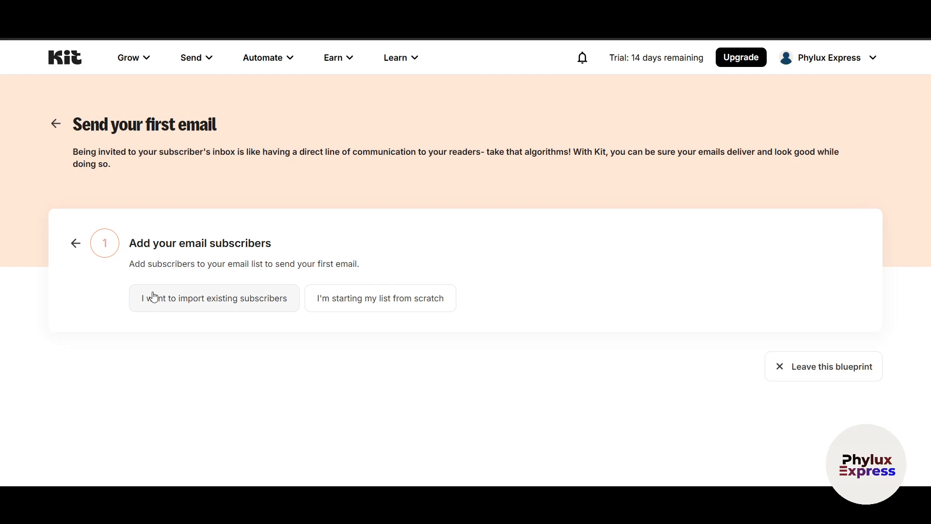
left_click(388, 305)
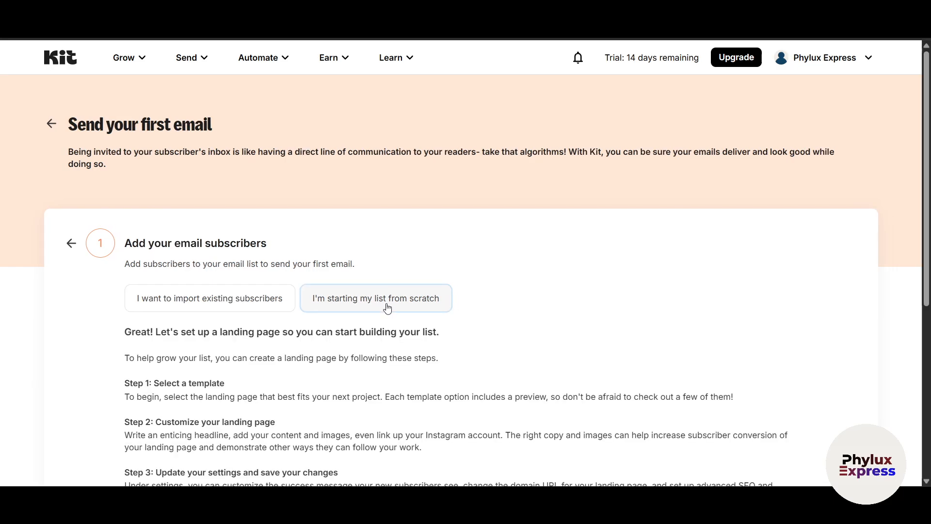
scroll(511, 311, "down", 5)
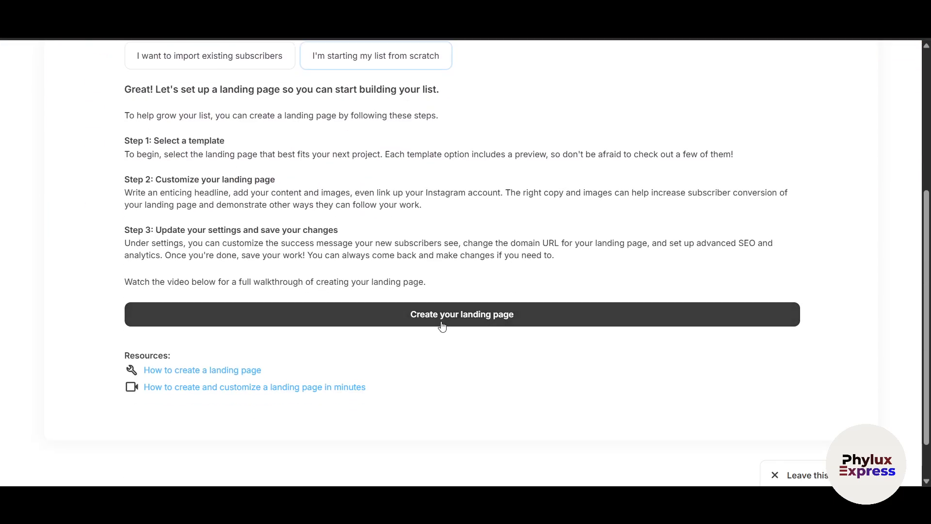
scroll(441, 326, "up", 3)
left_click(219, 178)
scroll(499, 333, "down", 2)
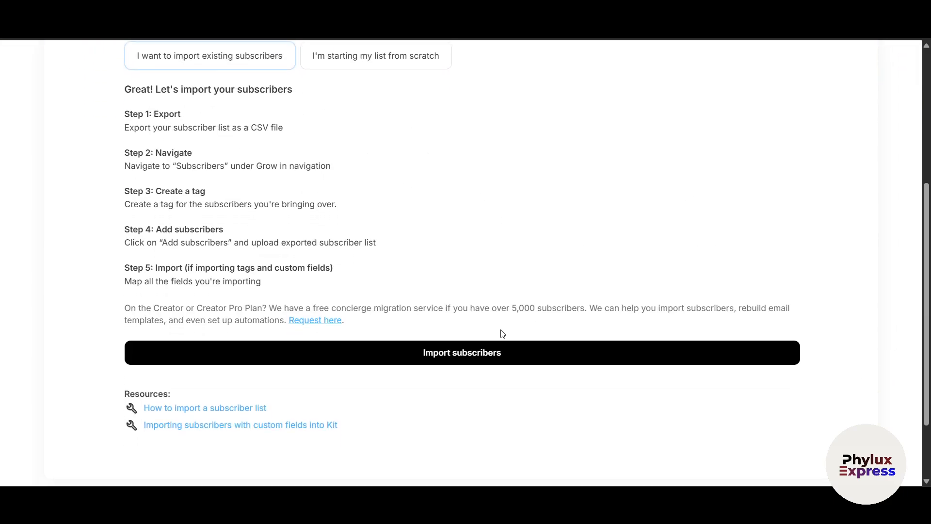
scroll(470, 327, "up", 1)
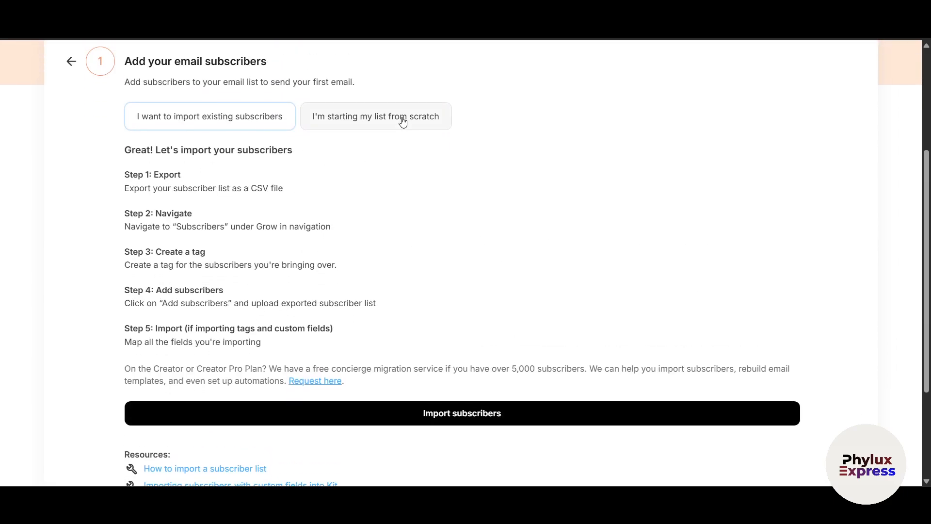
left_click(403, 122)
left_click(176, 122)
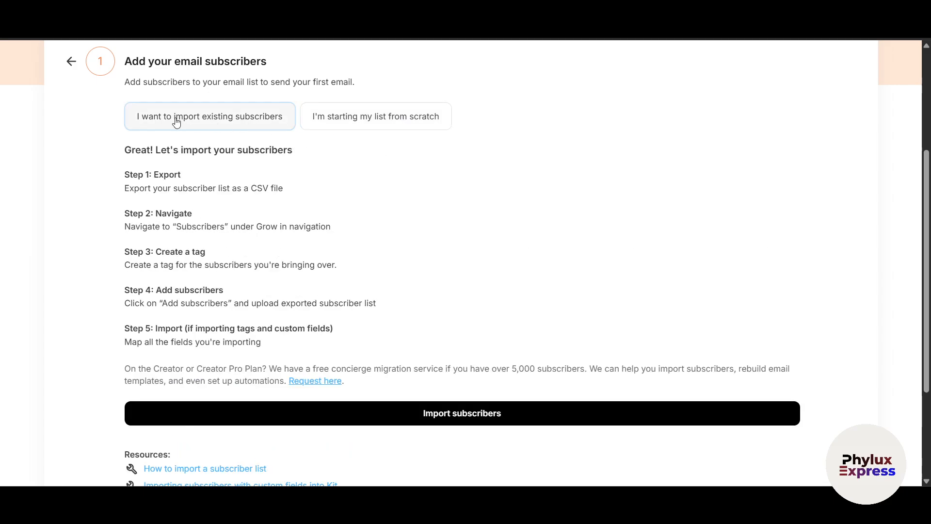
left_click_drag(198, 189, 276, 191)
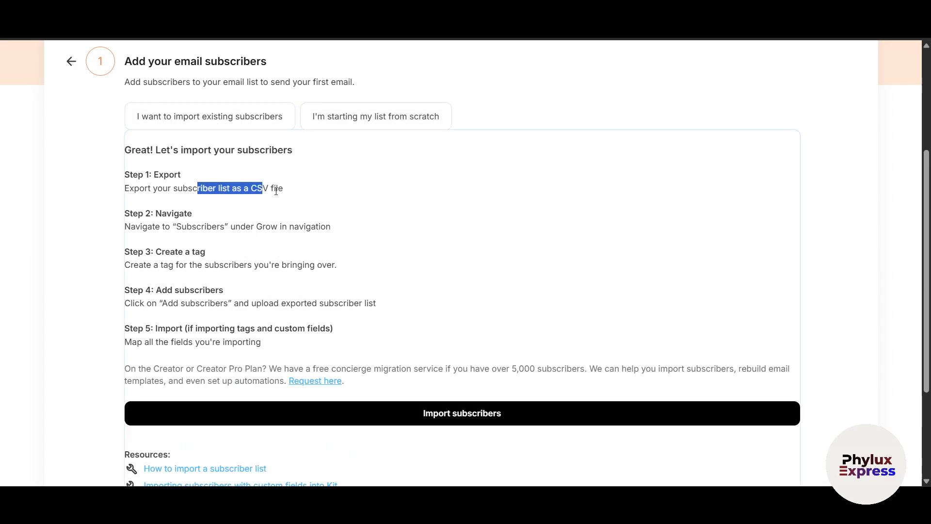
left_click(252, 188)
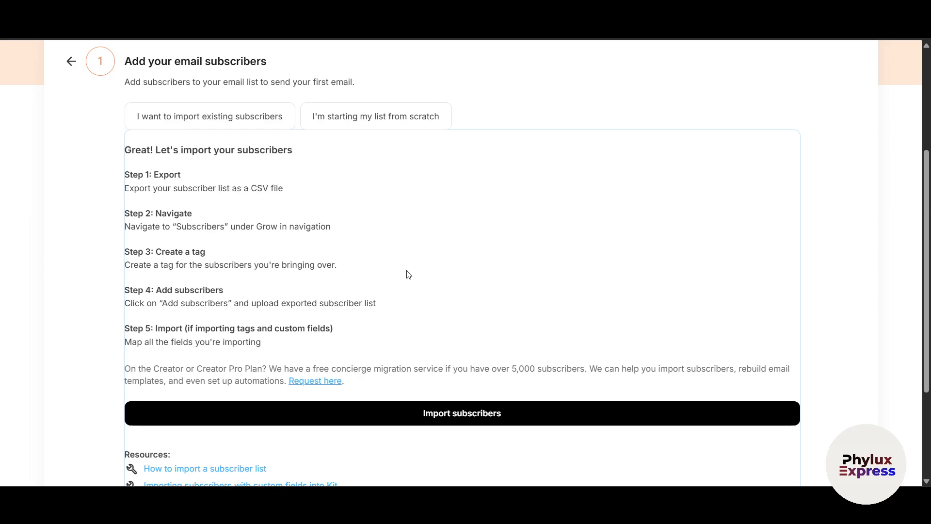
Open Import subscribers, start a CSV import, cancel it, and return to the guide
left_click(461, 422)
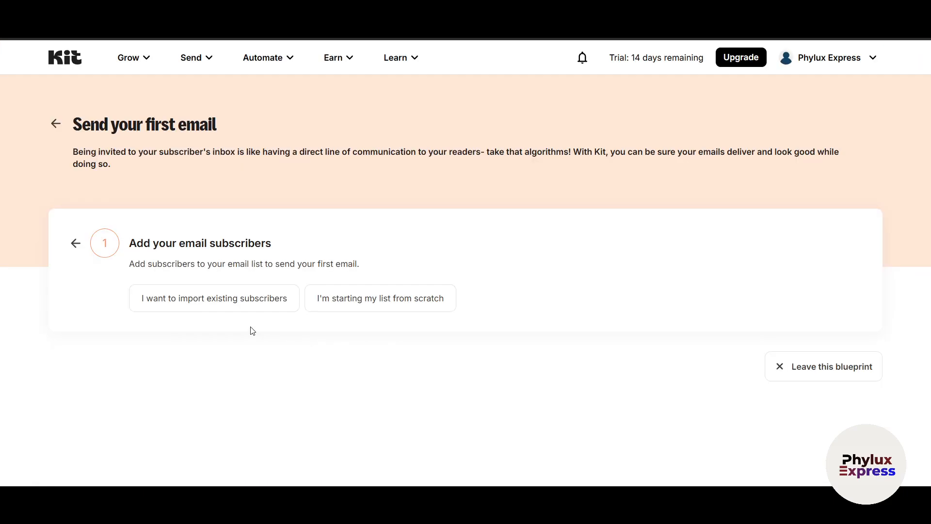
scroll(502, 318, "down", 1)
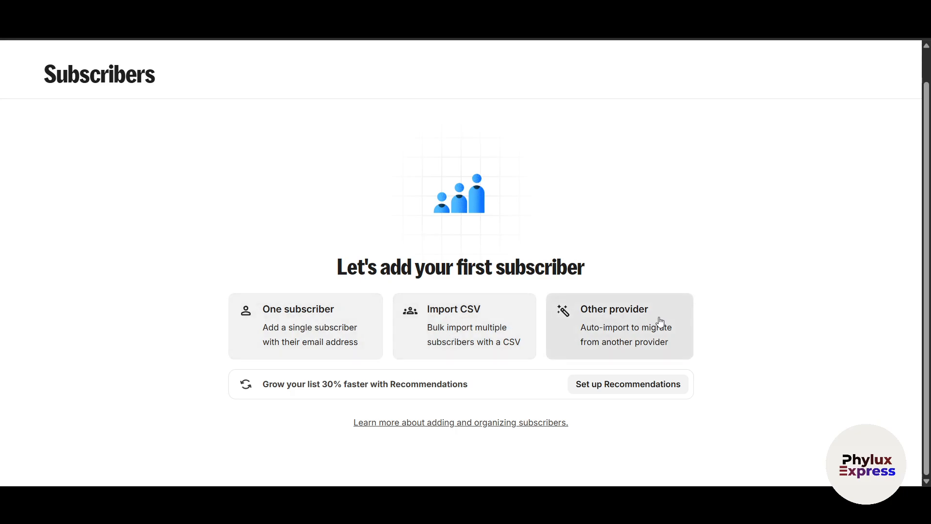
left_click(475, 327)
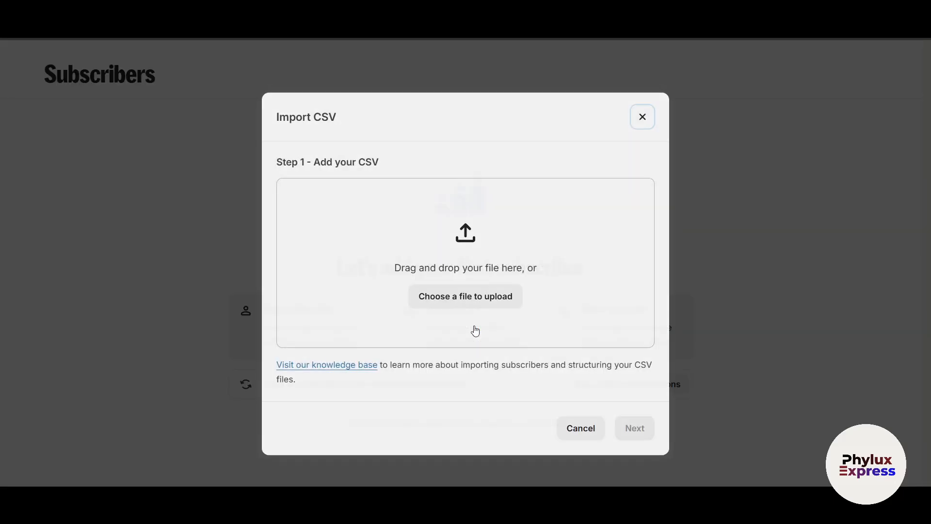
left_click(642, 117)
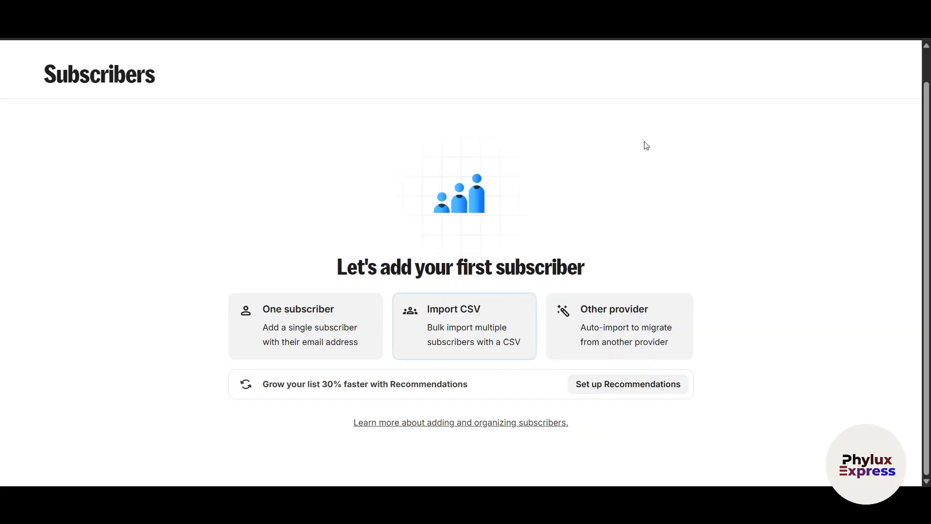
key("alt+Left")
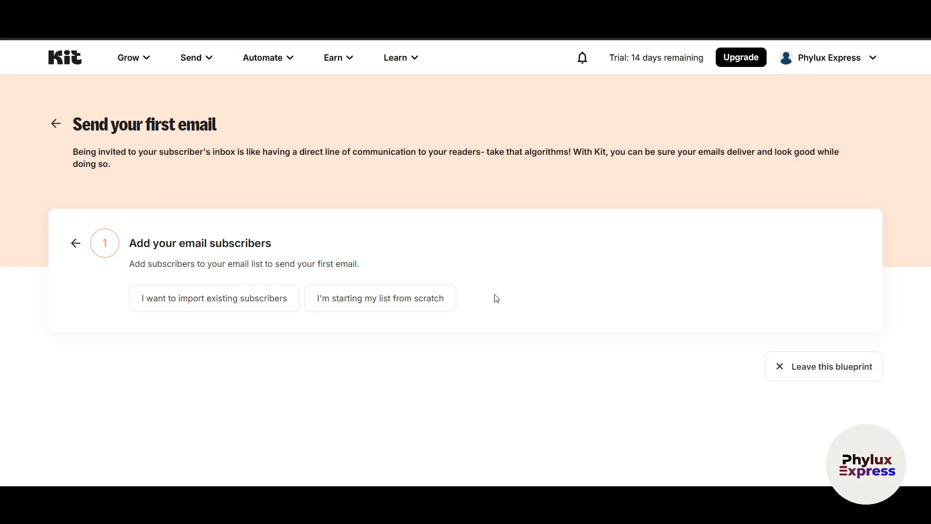
Show the from-scratch landing page steps and scroll to the template gallery
left_click(399, 309)
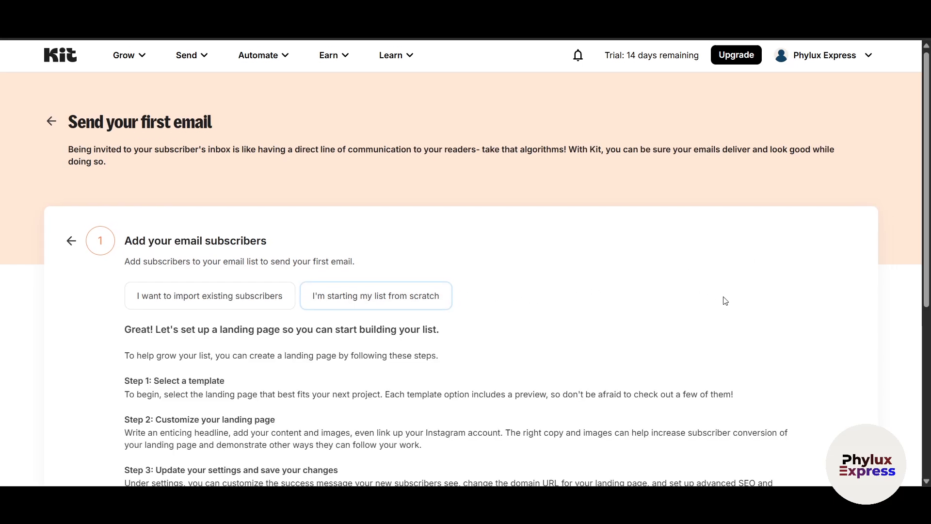
scroll(723, 301, "down", 5)
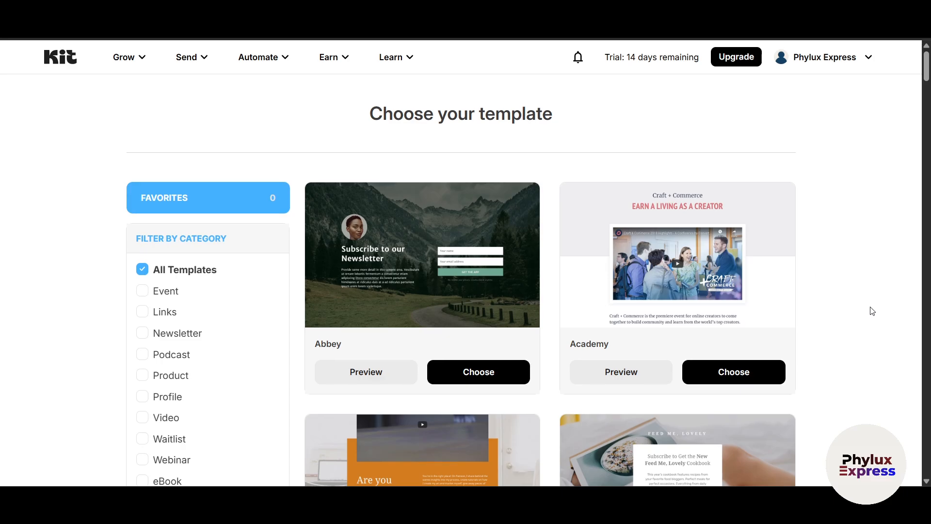
scroll(873, 311, "down", 5)
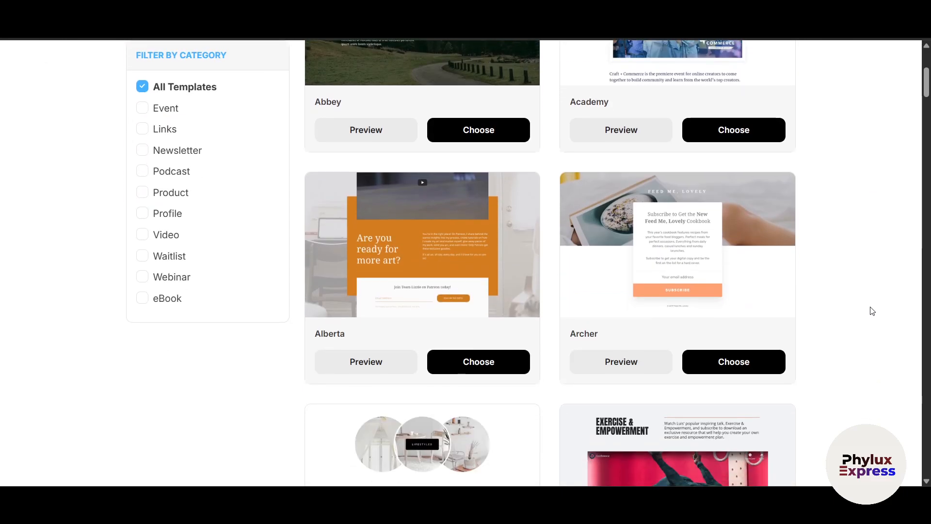
scroll(873, 311, "down", 7)
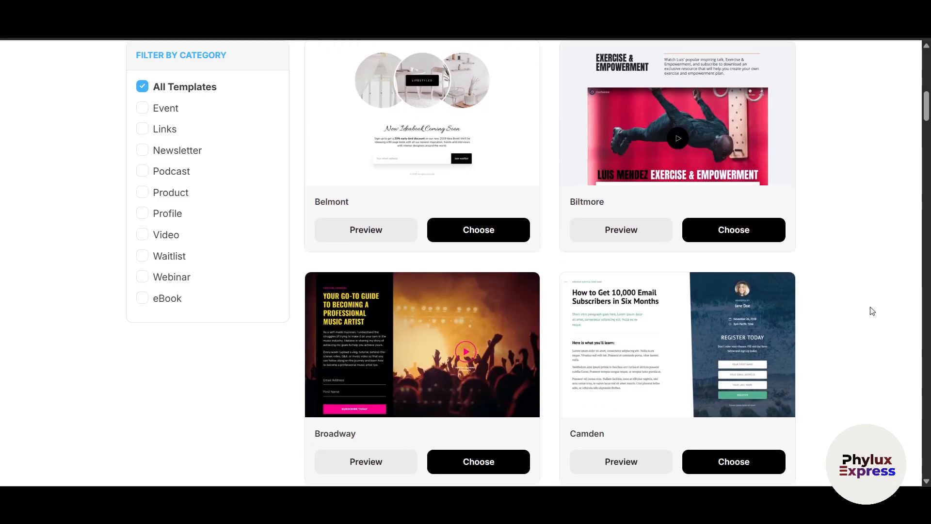
scroll(873, 311, "up", 11)
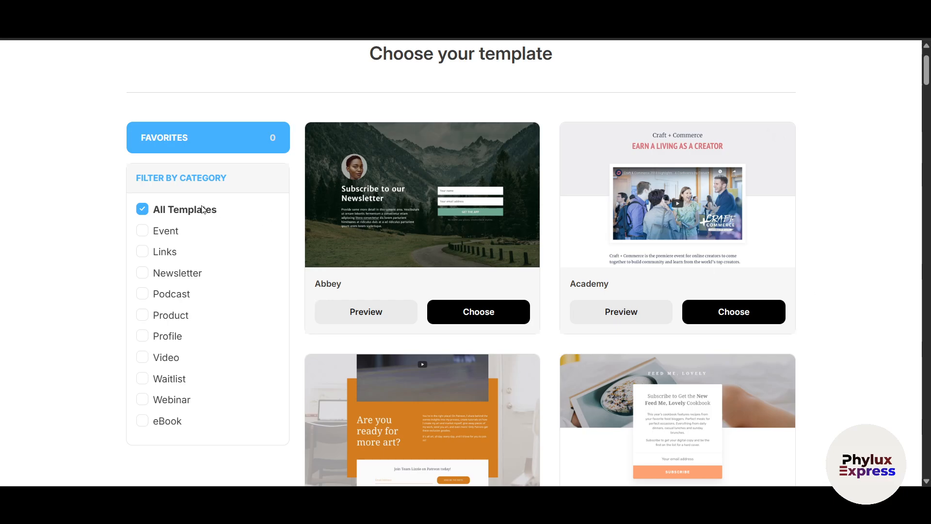
scroll(679, 318, "down", 3)
scroll(679, 318, "down", 8)
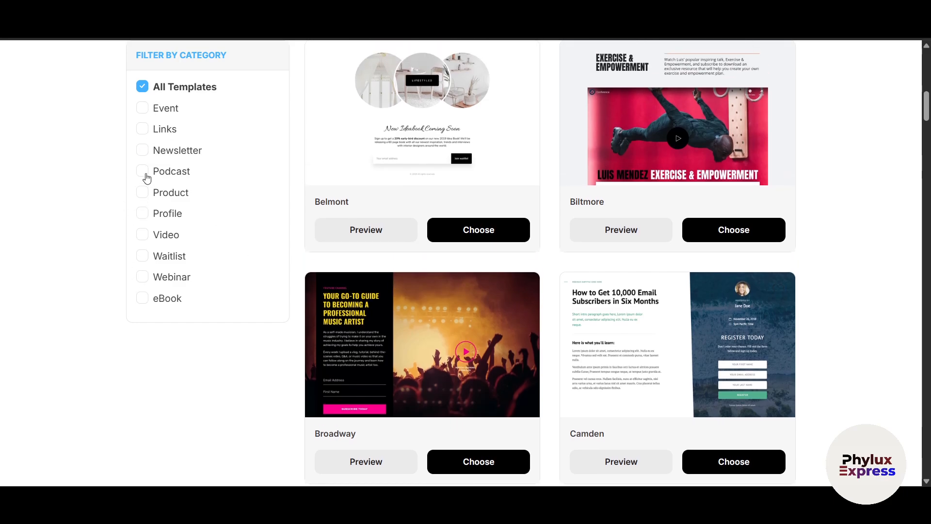
Filter templates by Podcast, then Product, then clear filters to show all templates
left_click(144, 174)
scroll(312, 387, "up", 3)
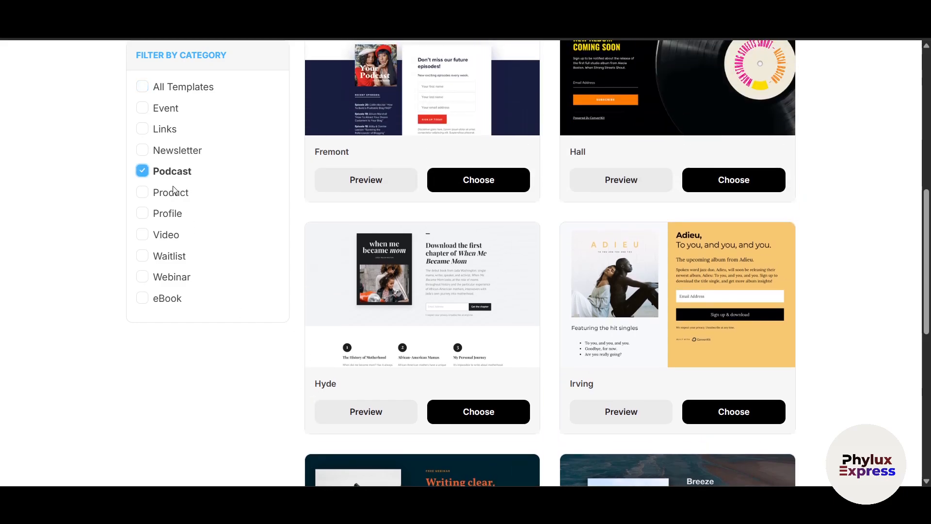
scroll(334, 214, "down", 5)
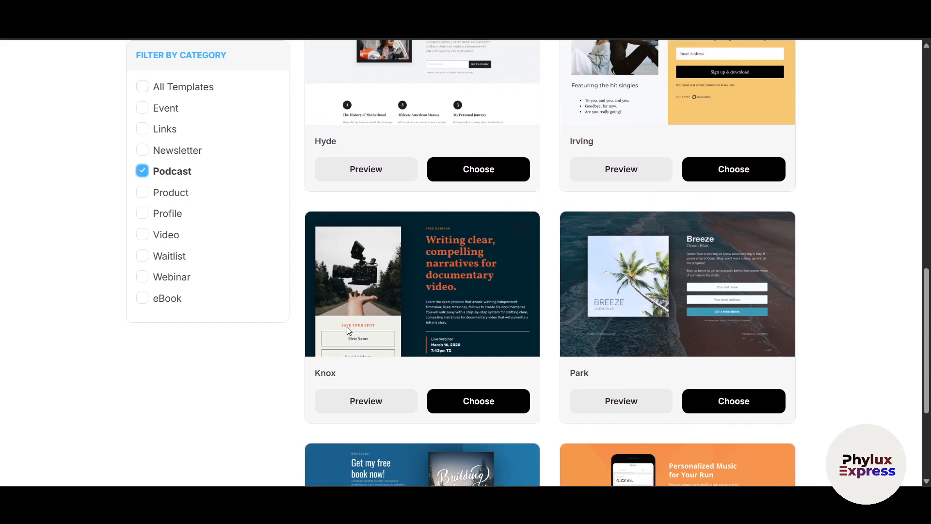
scroll(348, 328, "down", 3)
left_click(142, 192)
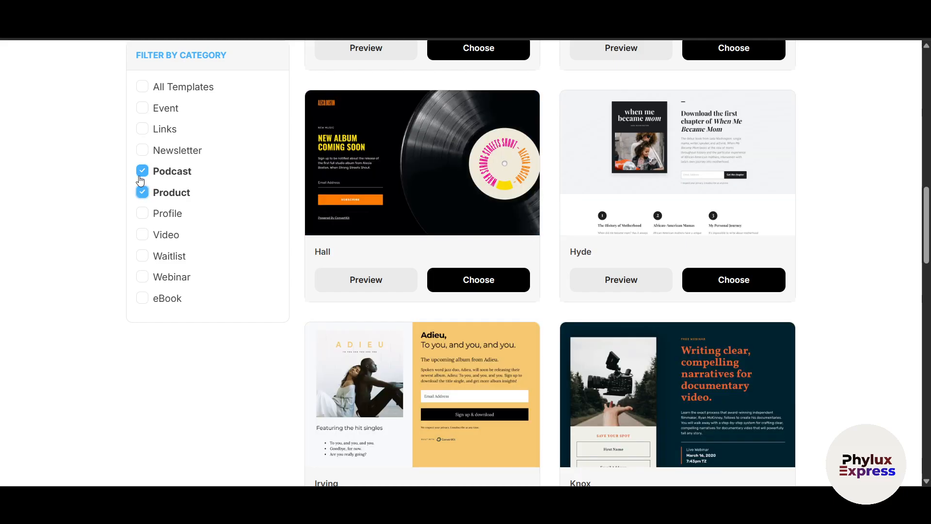
left_click(142, 171)
scroll(775, 350, "down", 5)
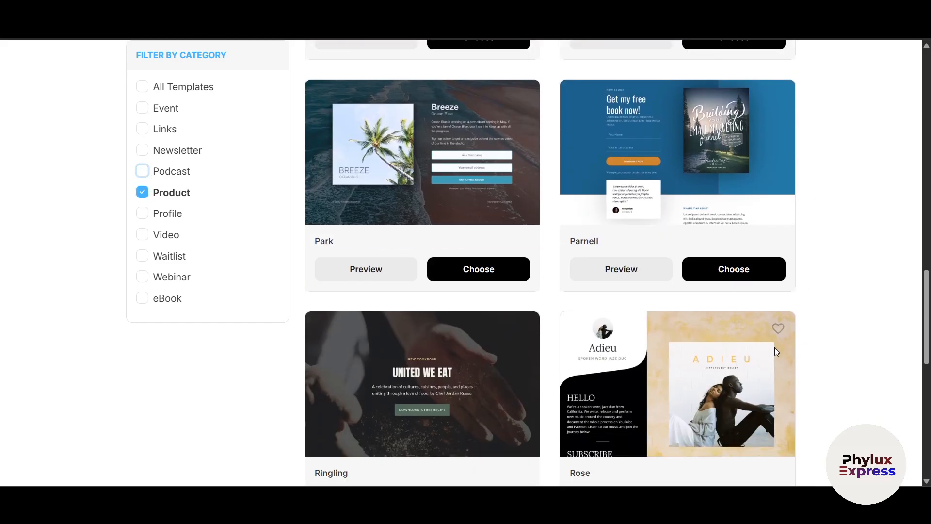
left_click(142, 192)
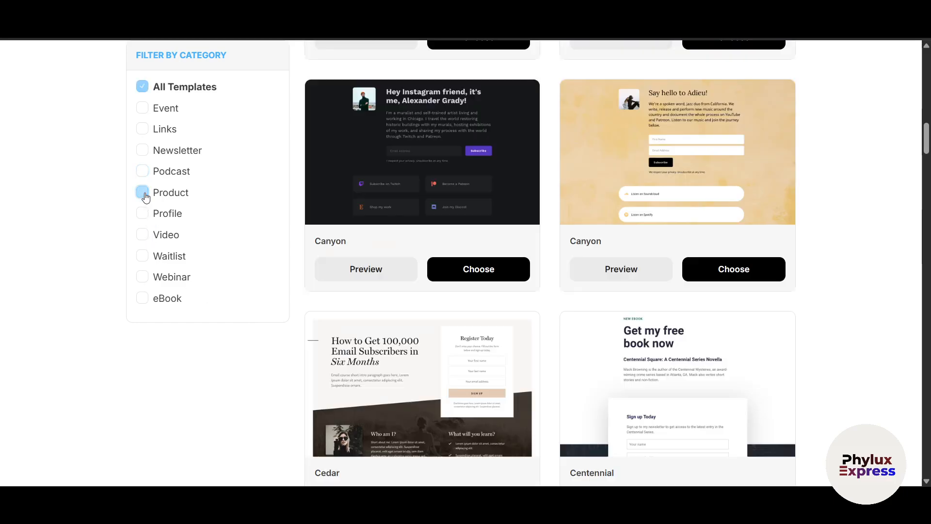
Scroll the gallery and preview the Devon template
scroll(748, 368, "down", 5)
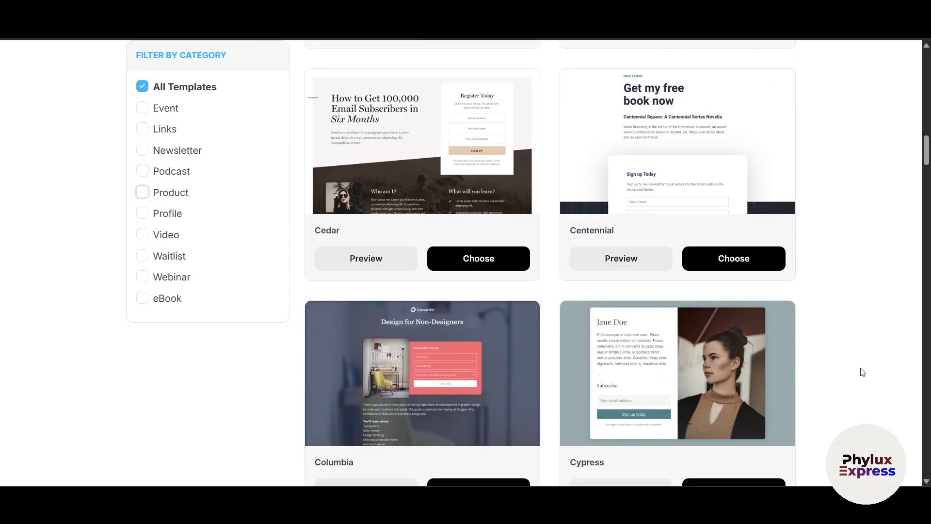
scroll(871, 373, "down", 4)
scroll(871, 373, "down", 4)
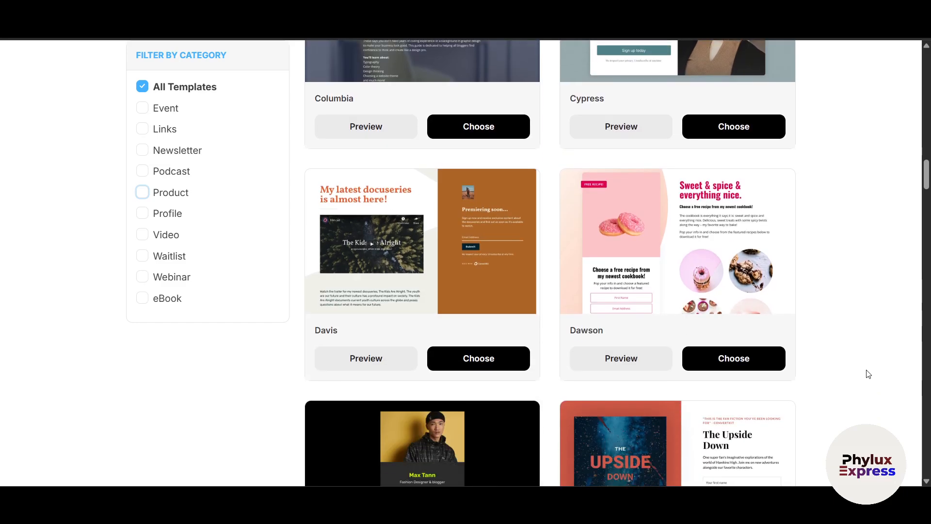
scroll(666, 241, "down", 5)
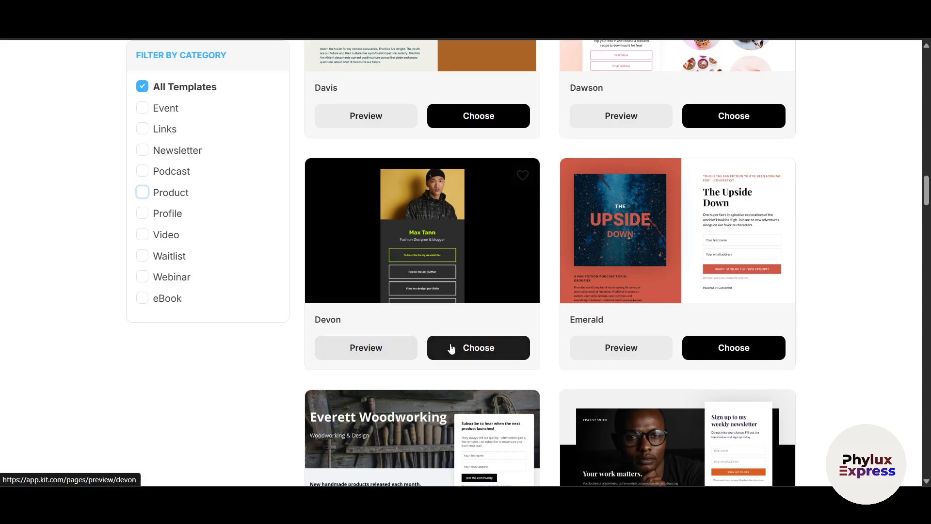
left_click(388, 350)
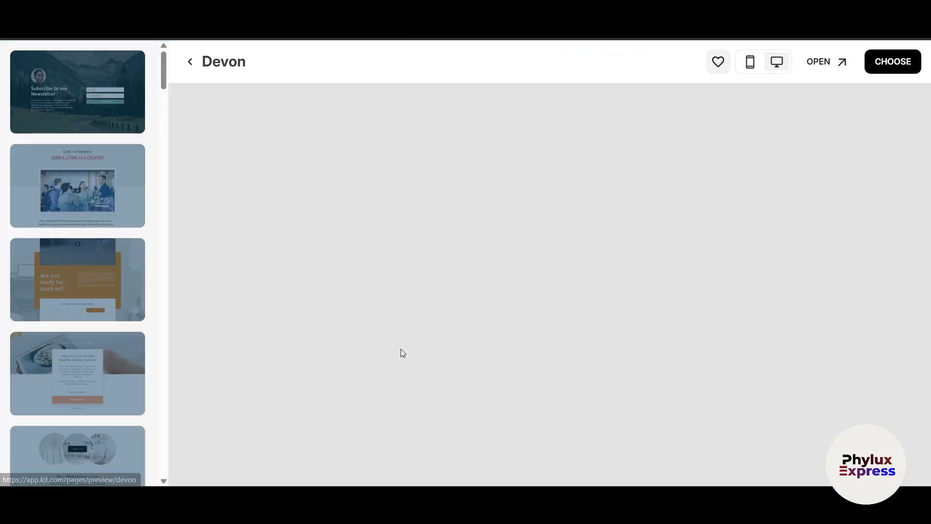
View the Devon preview in mobile layout, then choose Devon for a new landing page
scroll(786, 360, "down", 4)
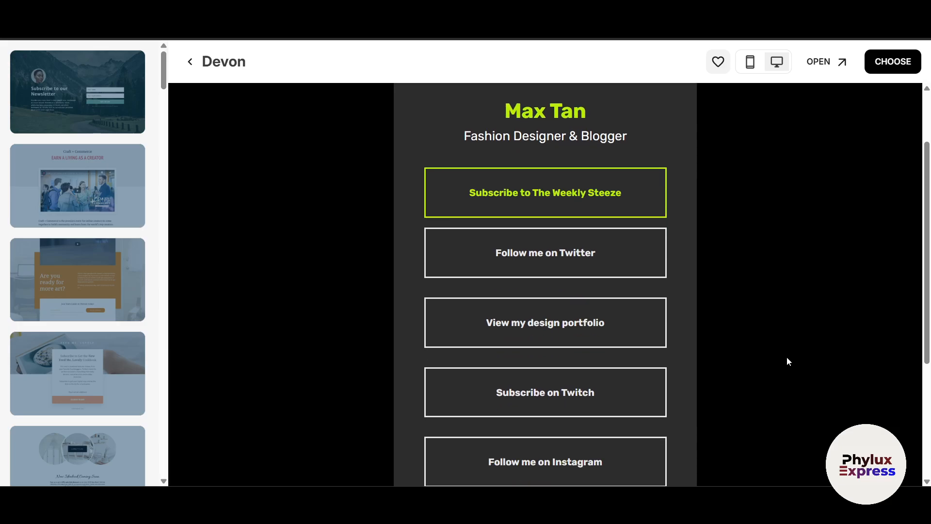
scroll(625, 241, "down", 6)
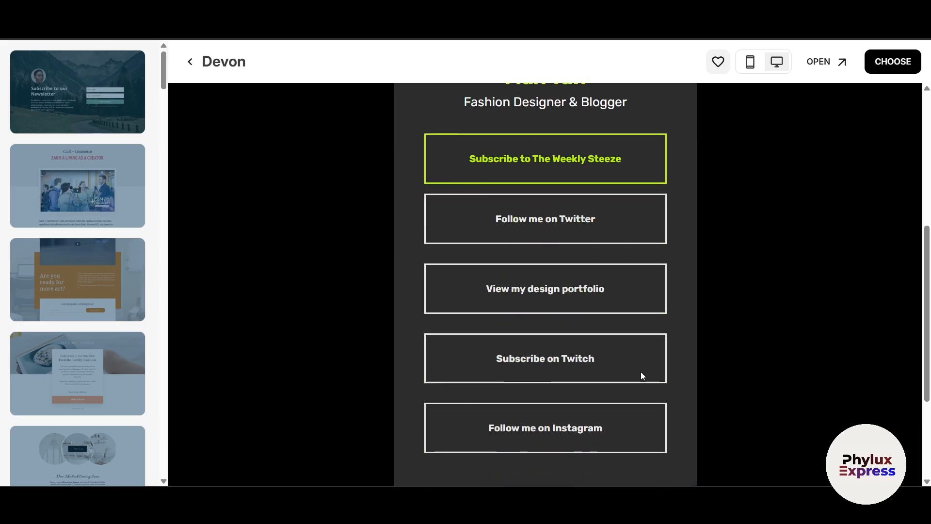
scroll(641, 373, "up", 3)
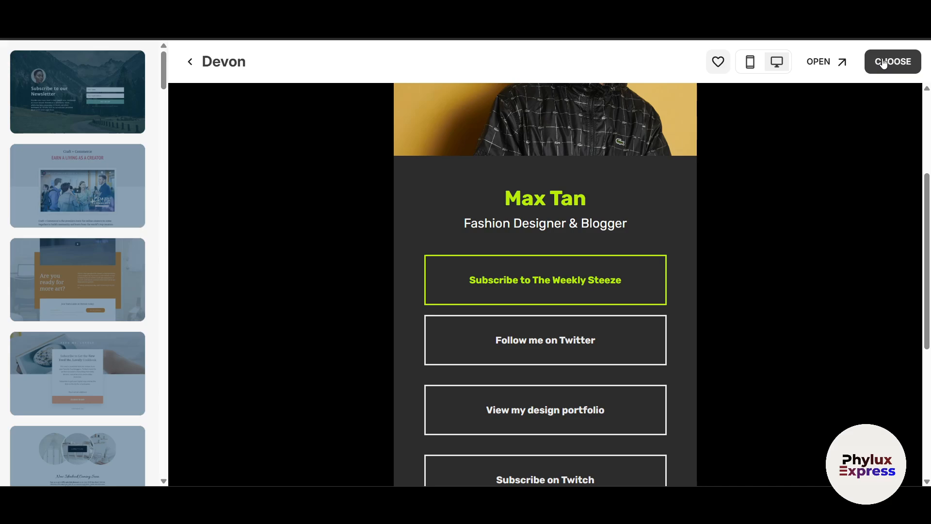
left_click(751, 61)
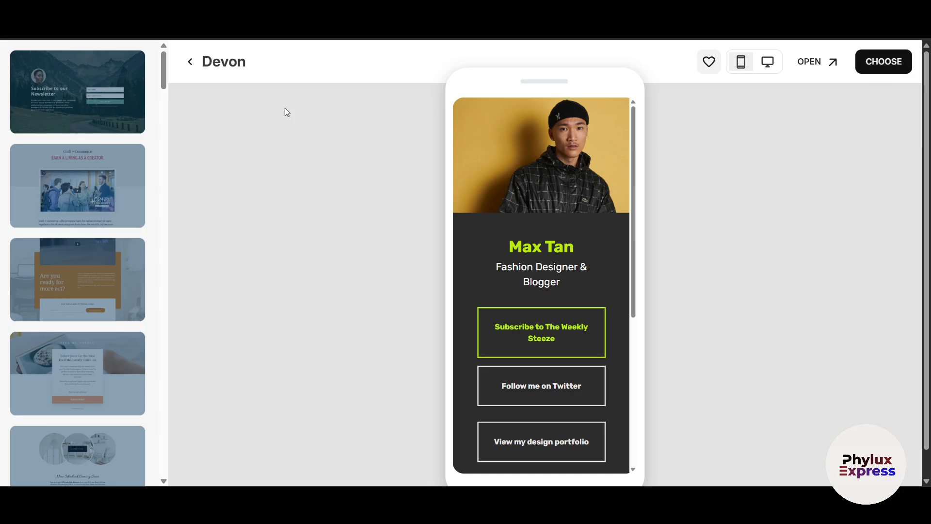
left_click(880, 63)
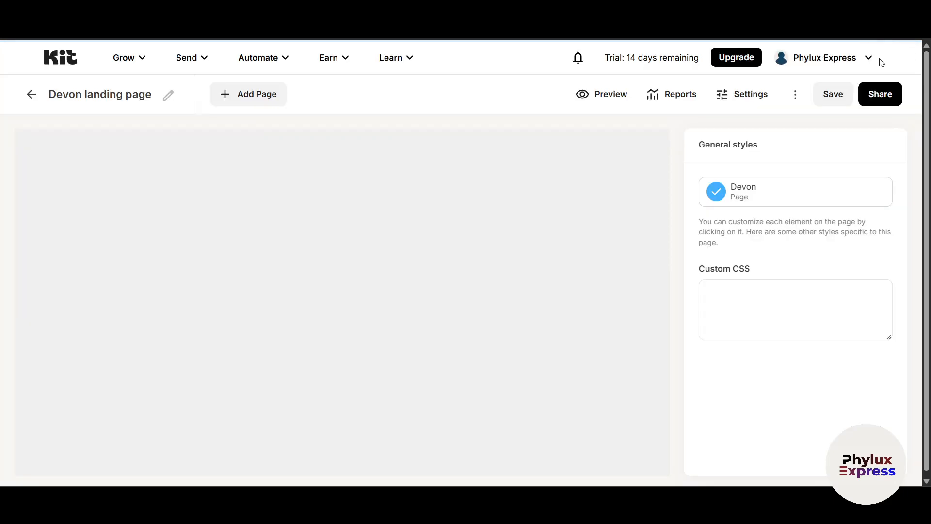
Replace the Devon header photo with an uploaded image of two women in satin
scroll(606, 260, "down", 2)
scroll(606, 260, "up", 2)
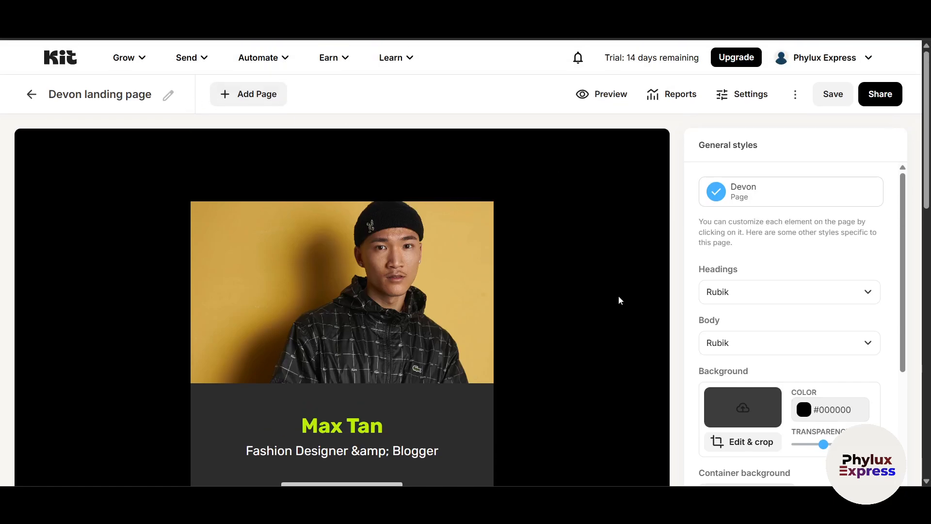
scroll(641, 229, "down", 2)
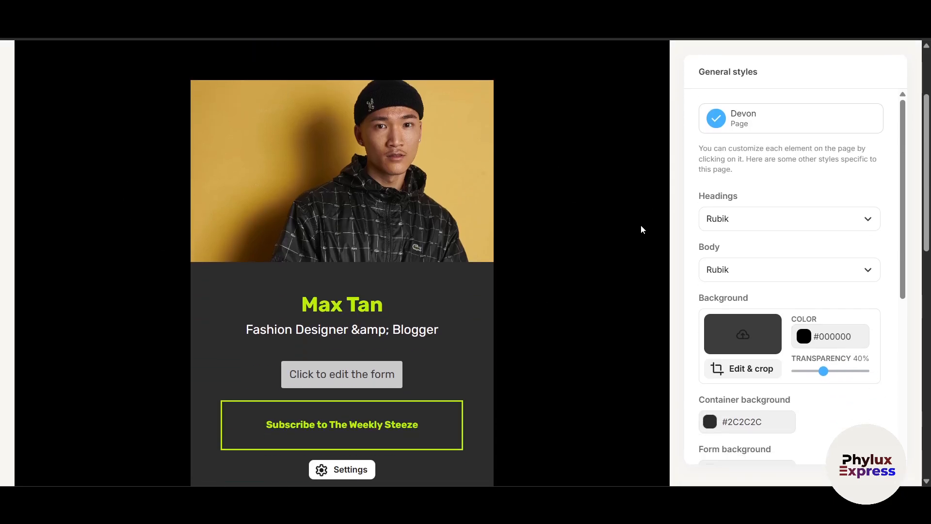
scroll(391, 233, "up", 1)
left_click(391, 232)
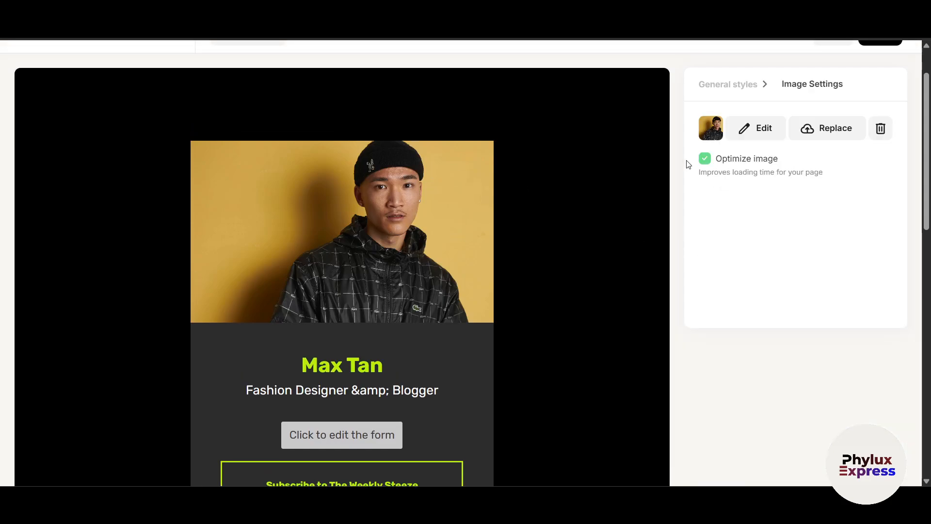
left_click(834, 135)
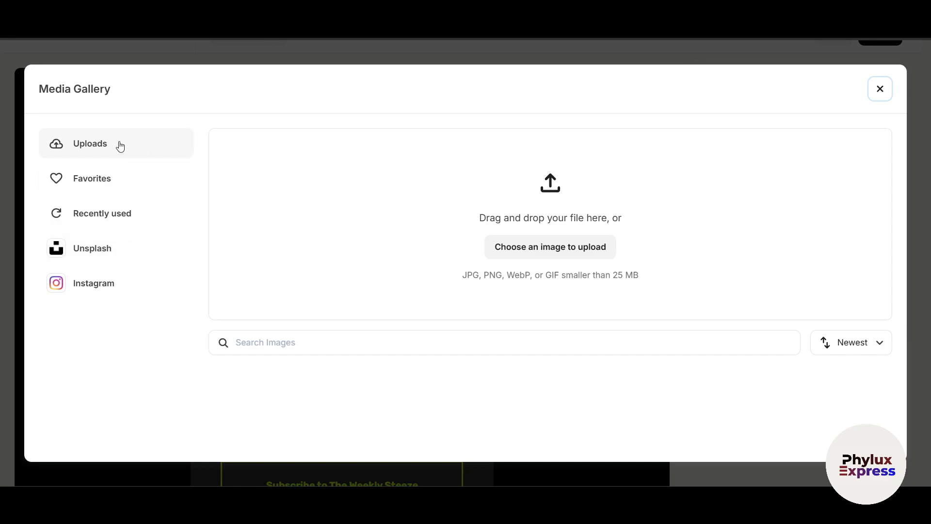
left_click(536, 250)
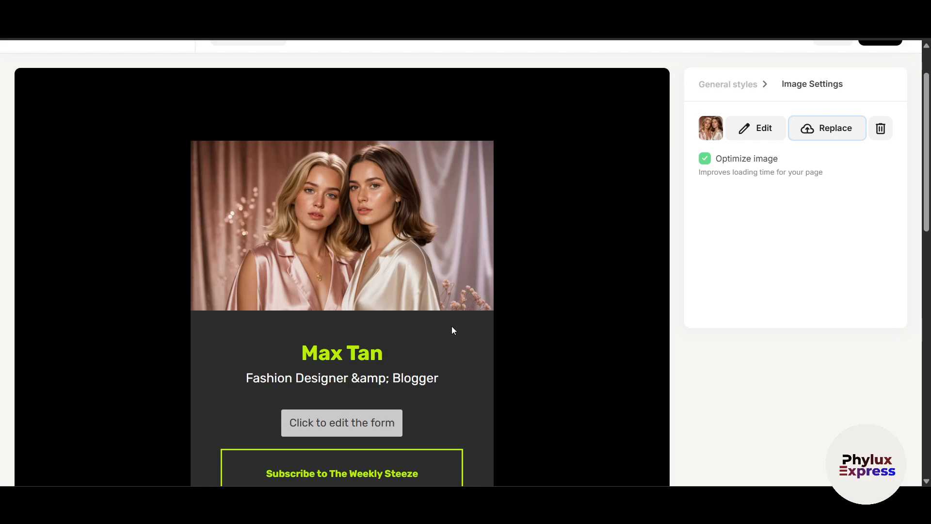
scroll(351, 278, "down", 1)
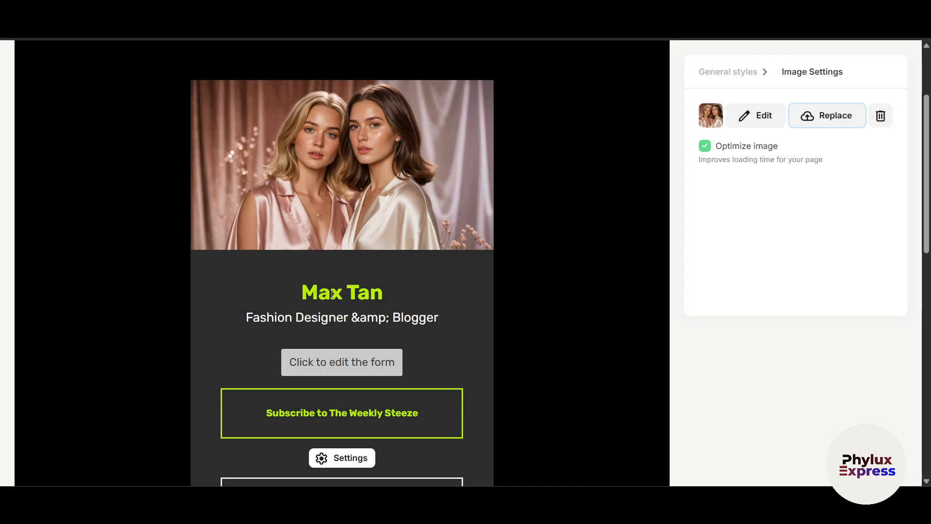
Replace the page heading text with 'Shode'
left_click(332, 293)
left_click(382, 293)
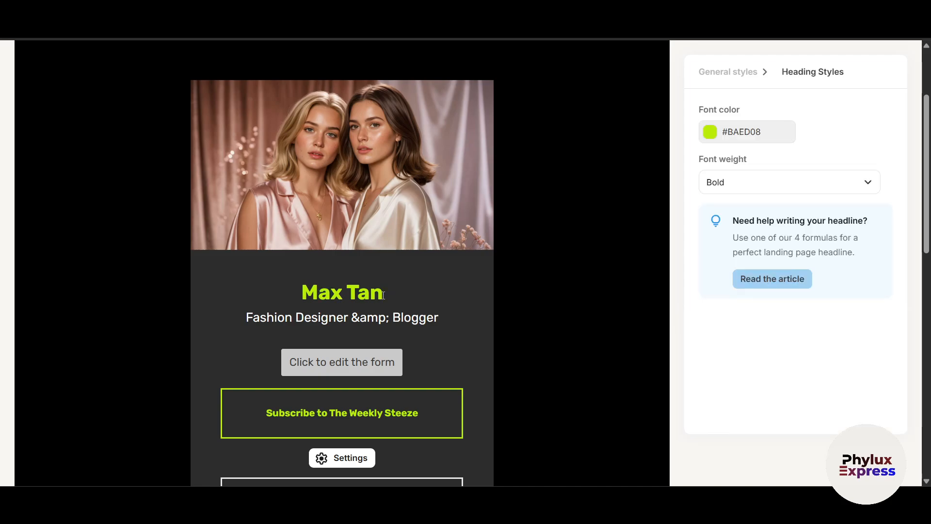
key("BackSpace")
key("BackSpace")
key("BackSpace")
key("BackSpace")
key("BackSpace")
key("BackSpace")
key("BackSpace")
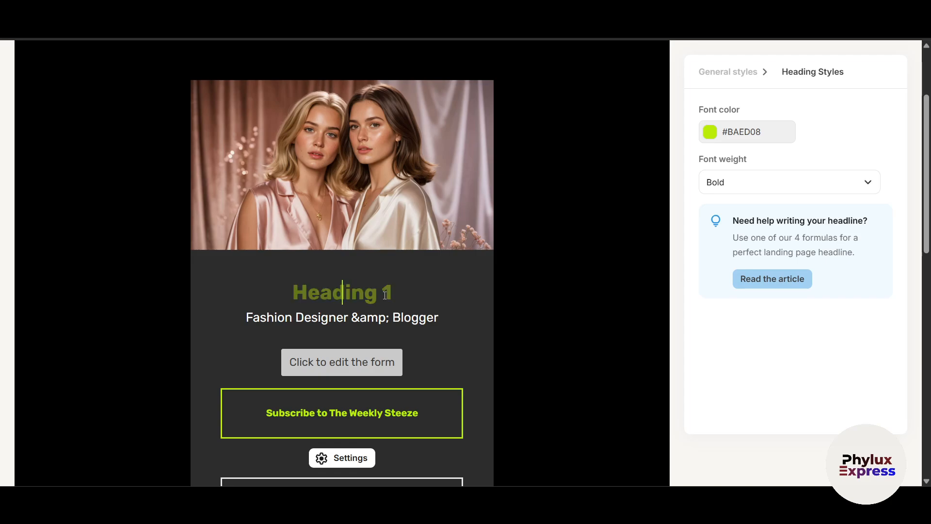
type("Shode")
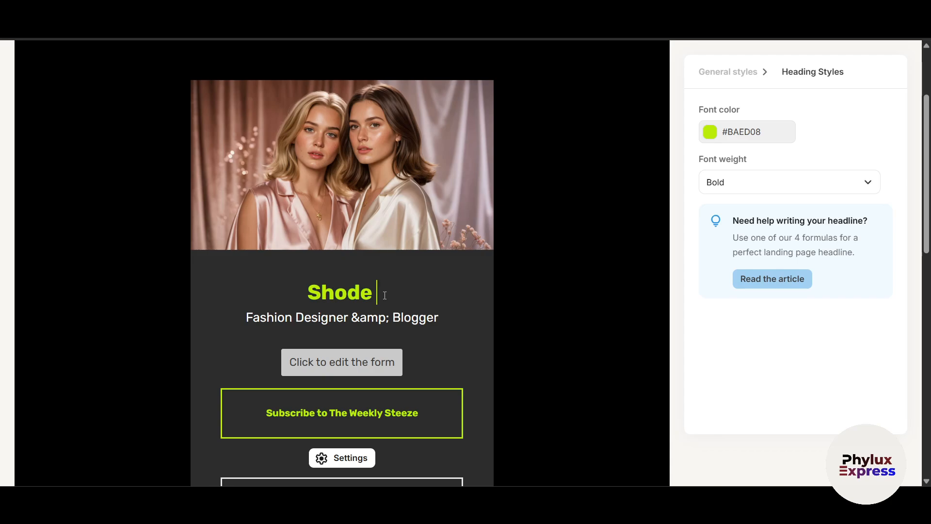
double_click(350, 290)
Set the heading's font colour to pale pink #DD9ACD
left_click(761, 136)
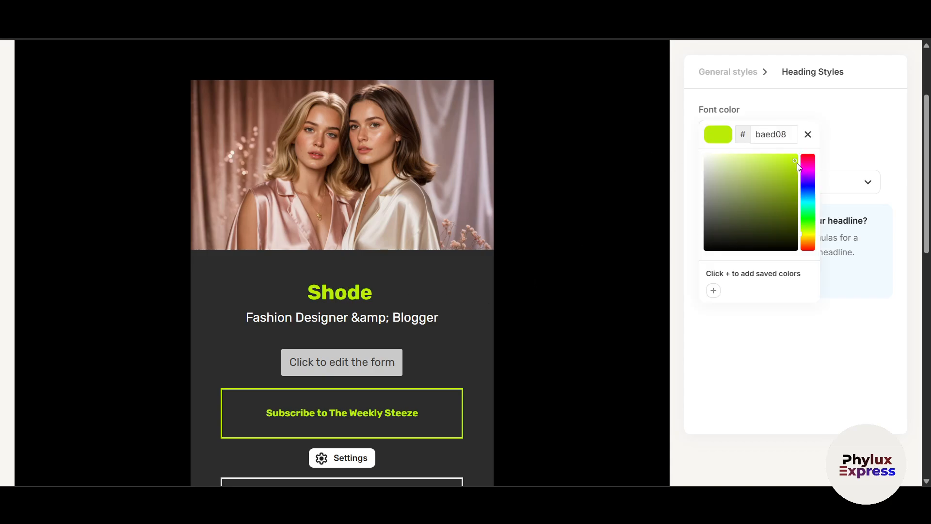
mouse_move(798, 165)
left_mouse_down()
mouse_move(796, 179)
mouse_move(811, 184)
mouse_move(805, 167)
left_mouse_up()
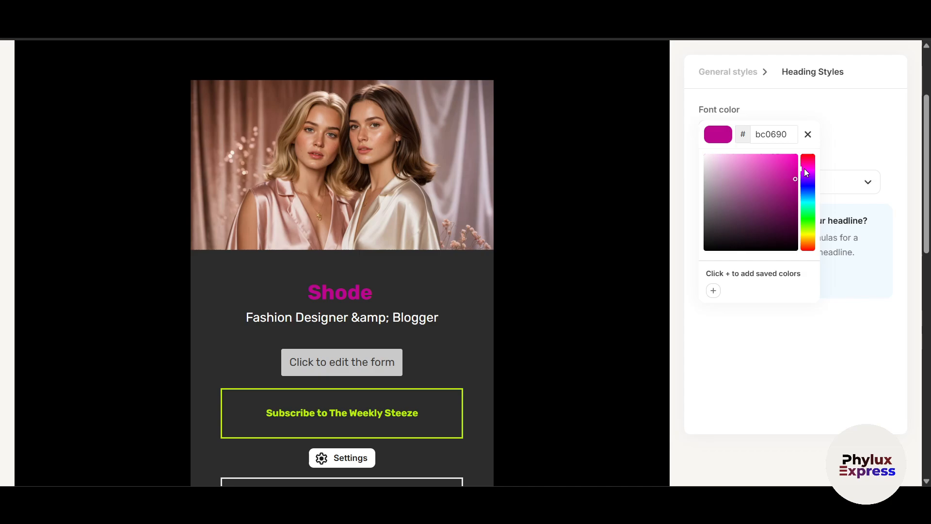
left_click(756, 175)
left_click_drag(757, 178, 732, 167)
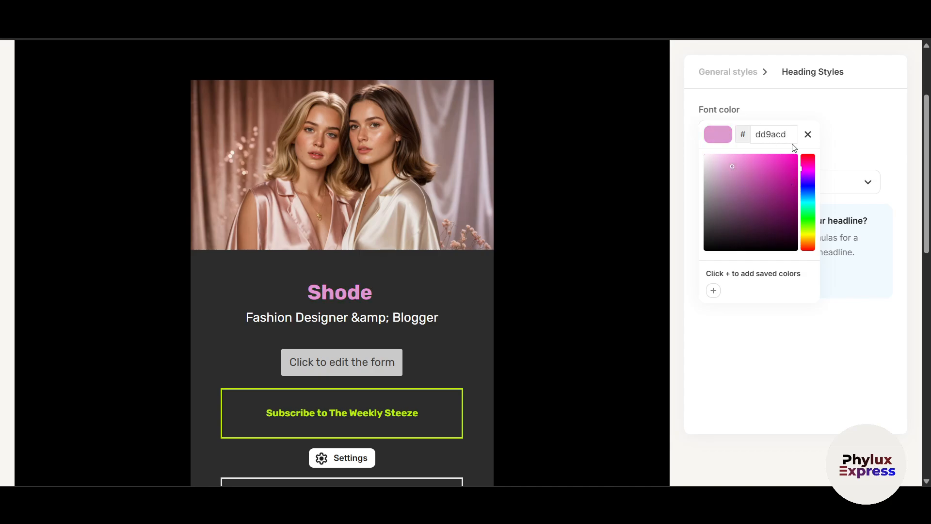
left_click(836, 153)
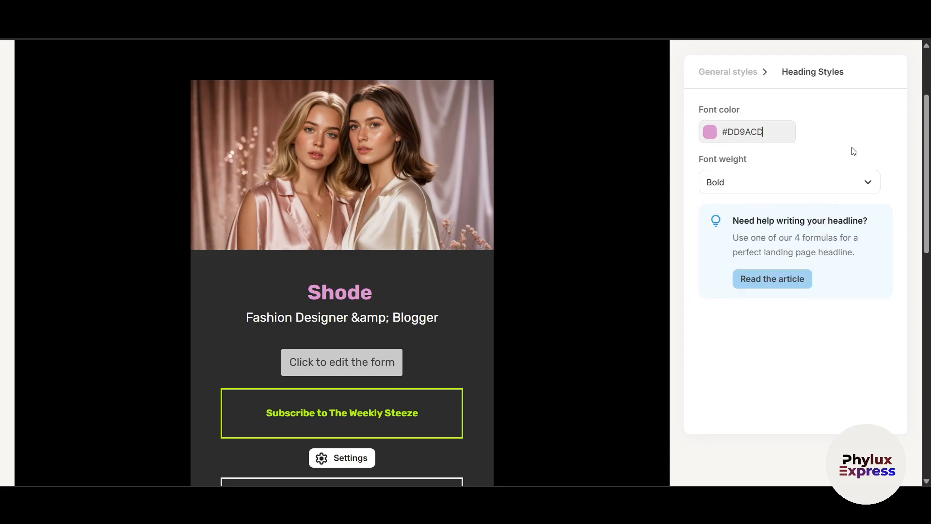
left_click(352, 317)
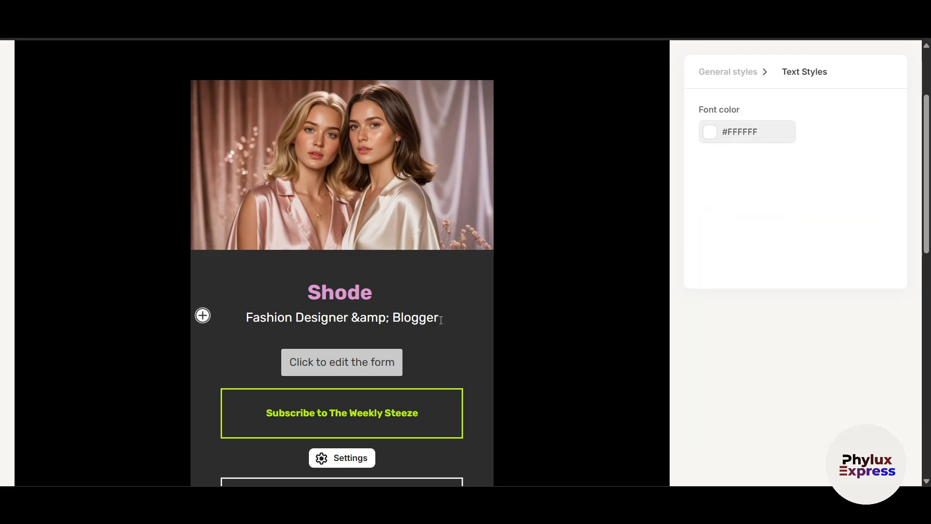
Replace the subtitle with 'We live Beauty!', capitalising the opening W
left_click_drag(441, 320, 244, 318)
type("we")
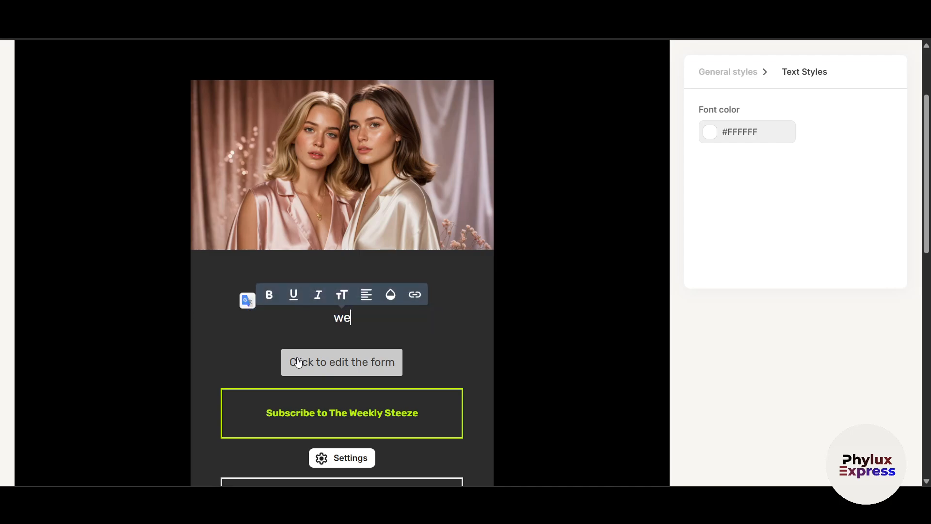
type(" live ")
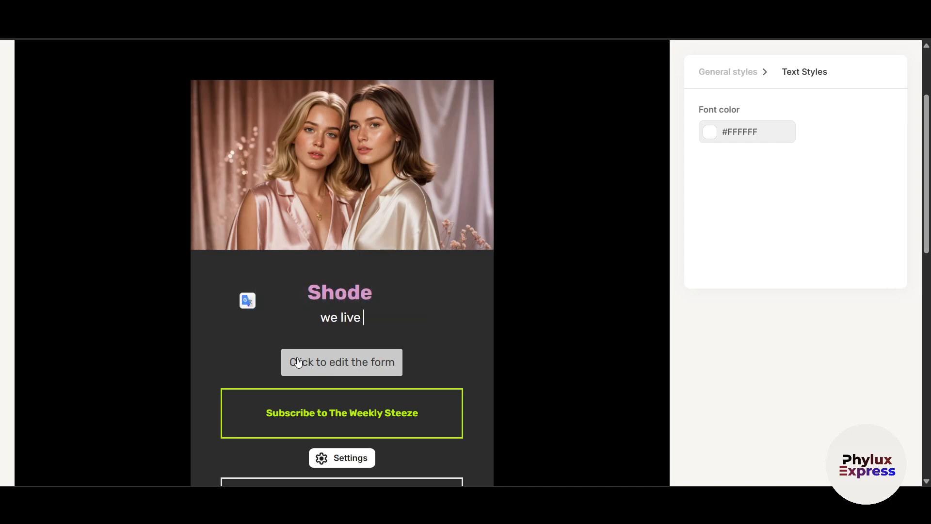
type("beauty")
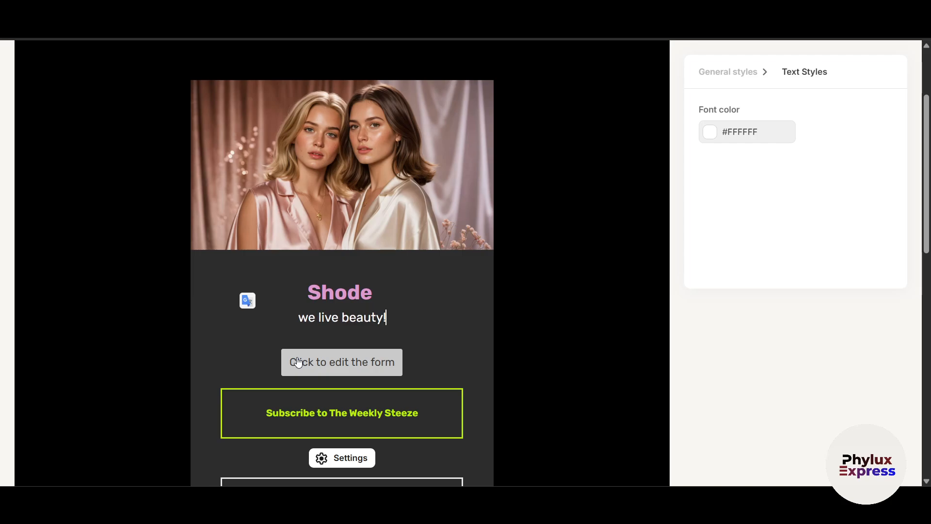
type("!")
left_click(307, 318)
key("BackSpace")
type("W")
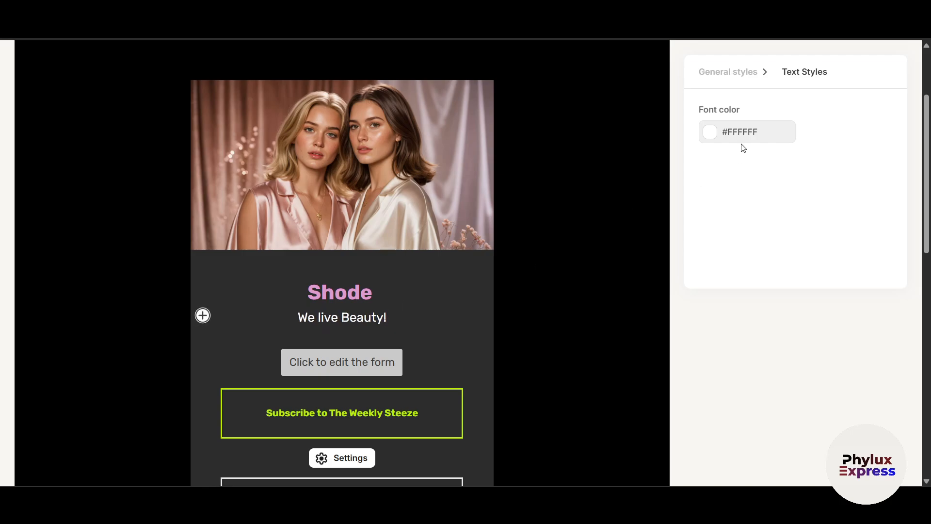
Keep the tagline's white font colour, then preview and close the signup form
left_click(746, 134)
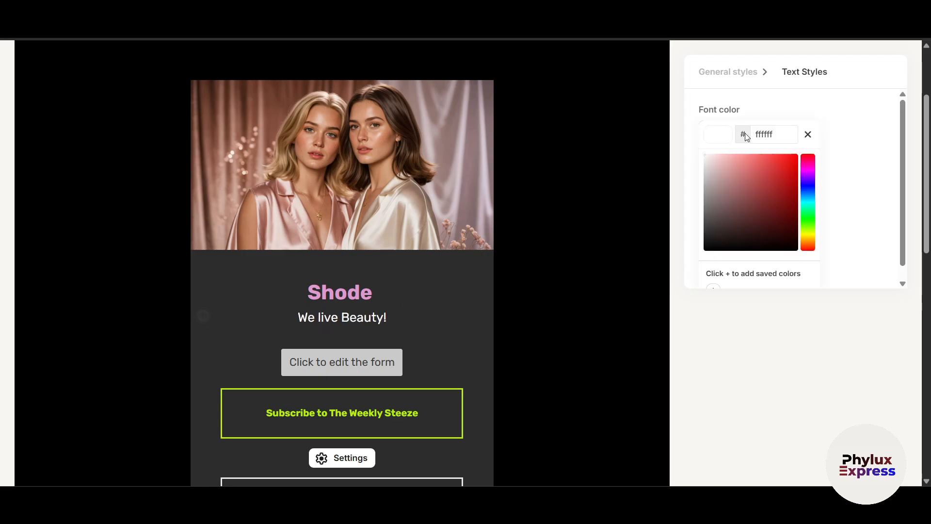
left_click(856, 194)
left_click(359, 366)
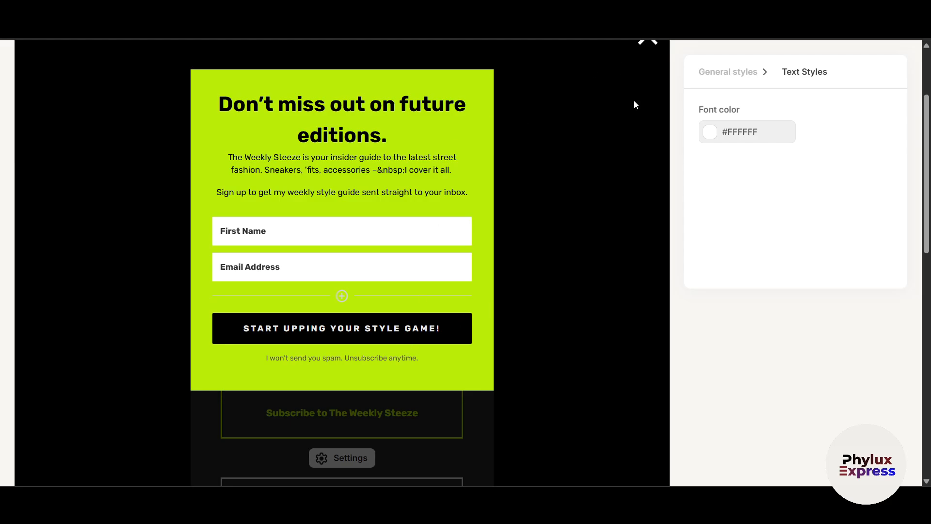
left_click(648, 41)
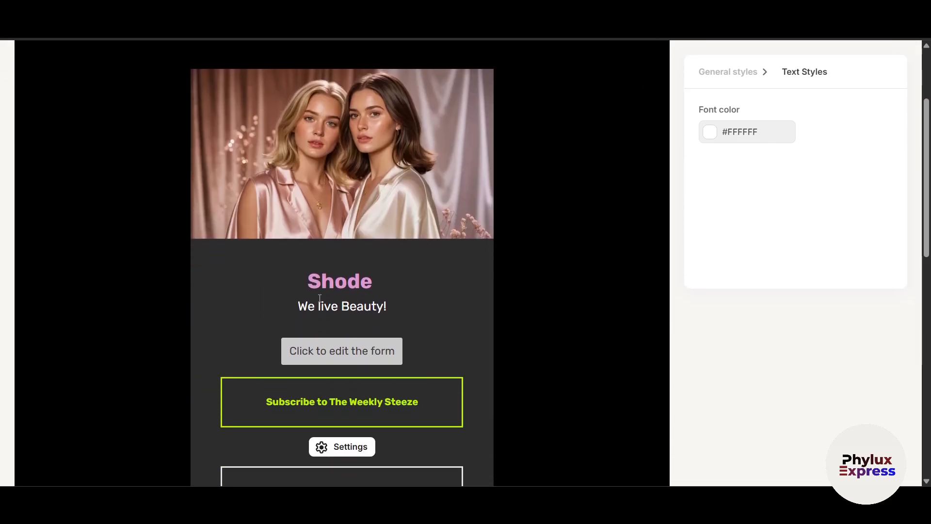
scroll(319, 298, "down", 3)
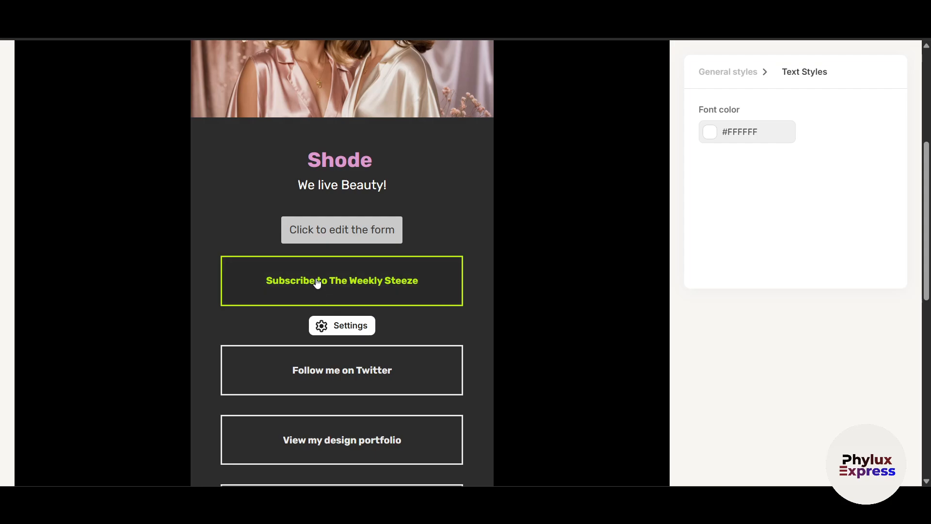
Select the Subscribe to The Weekly Steeze button for styling after glancing at link button styles
left_click(336, 283)
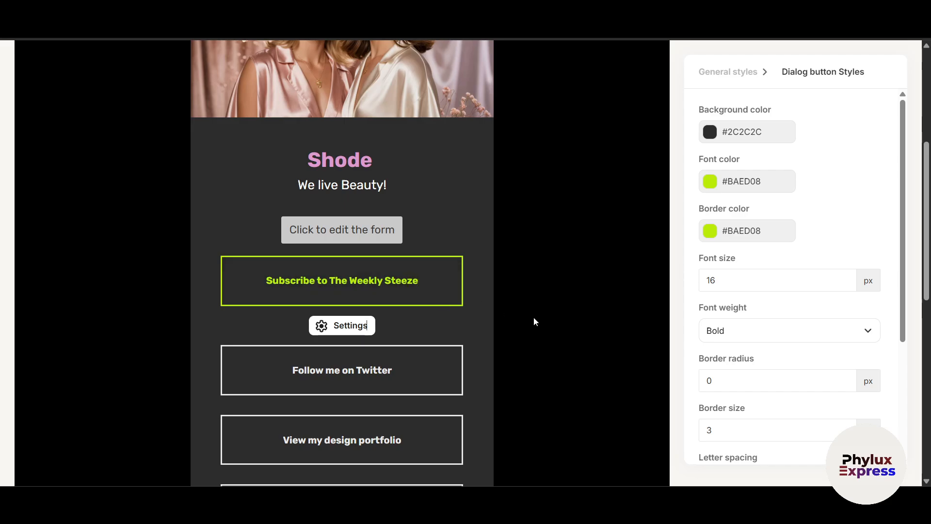
left_click(754, 80)
left_click(329, 326)
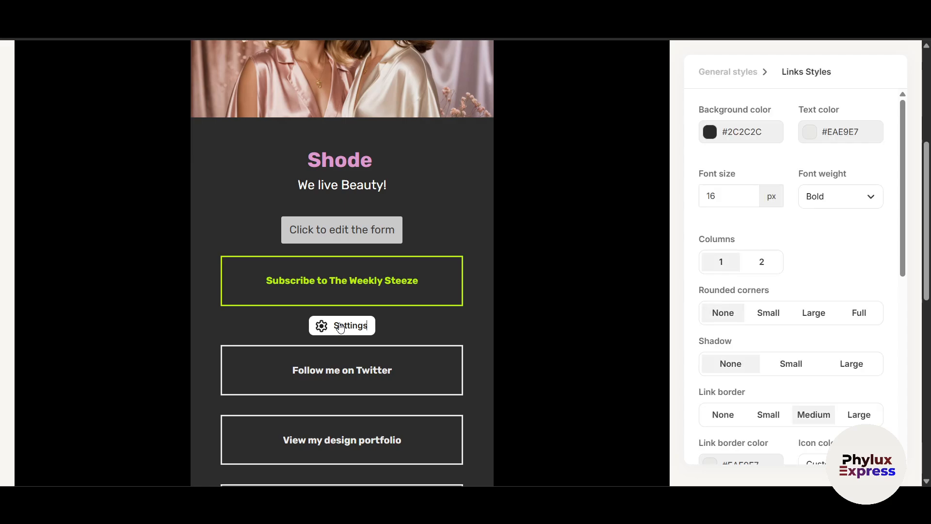
left_click(305, 278)
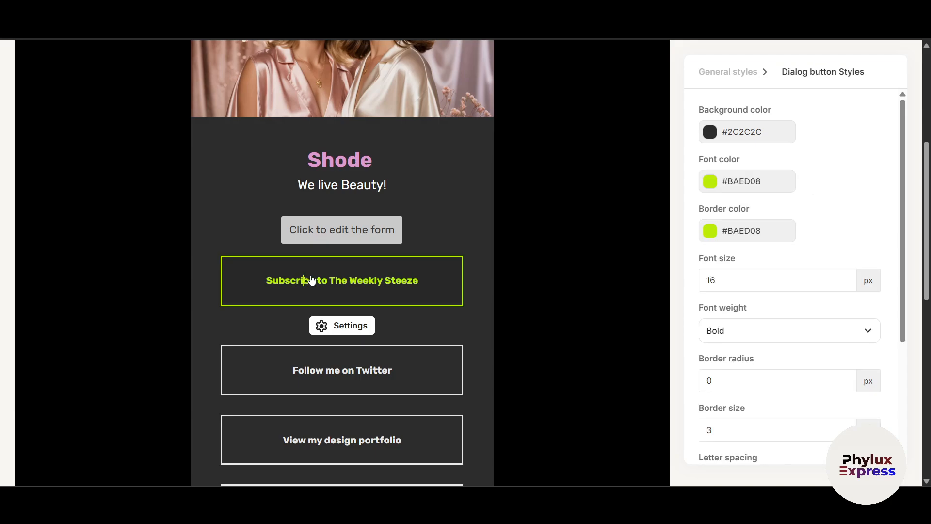
Set the Subscribe button's border colour to light pink #E59BD7
left_click(751, 236)
mouse_move(767, 290)
left_mouse_down()
mouse_move(729, 268)
mouse_move(753, 308)
mouse_move(747, 244)
mouse_move(773, 301)
mouse_move(762, 291)
mouse_move(501, 291)
mouse_move(755, 302)
left_mouse_up()
left_click(807, 266)
left_click(751, 277)
left_click(853, 226)
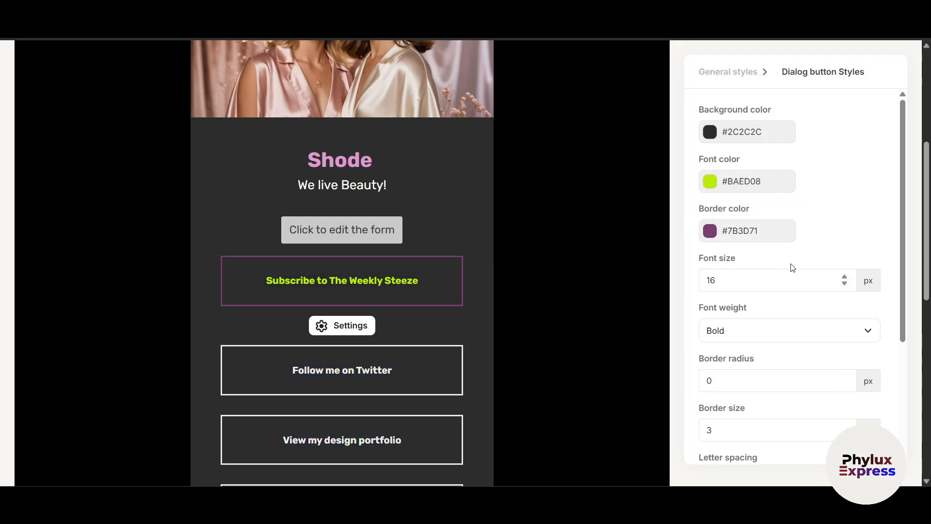
left_click(752, 229)
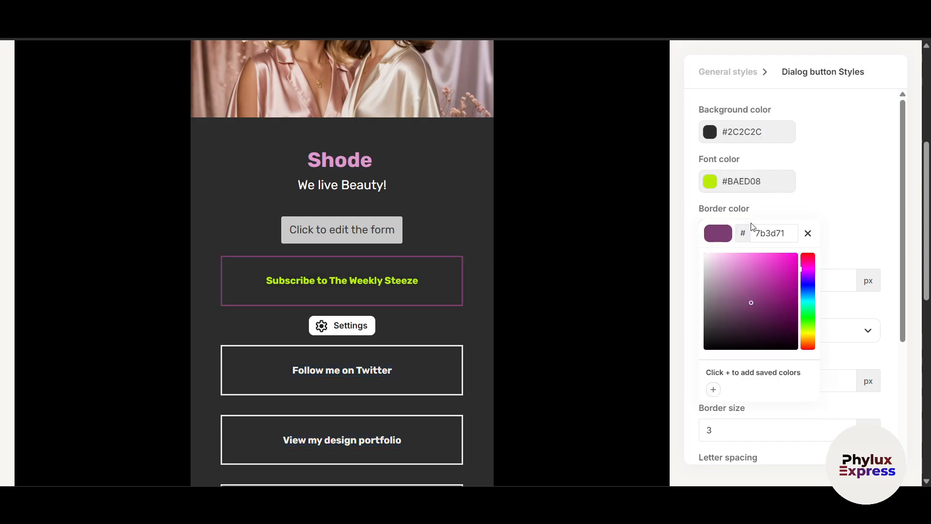
left_click(723, 272)
left_click_drag(721, 269, 734, 263)
left_click(855, 190)
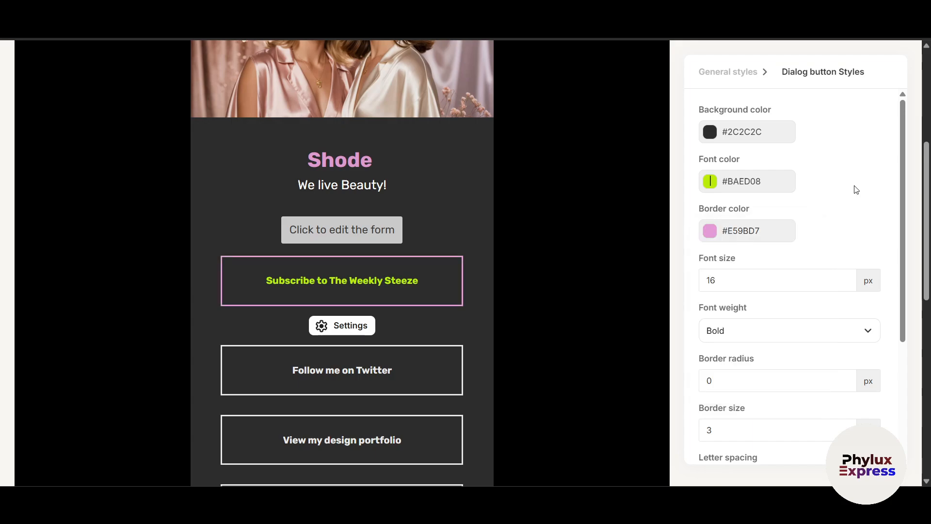
Set the Subscribe button's font colour to magenta #C817D8
left_click(730, 181)
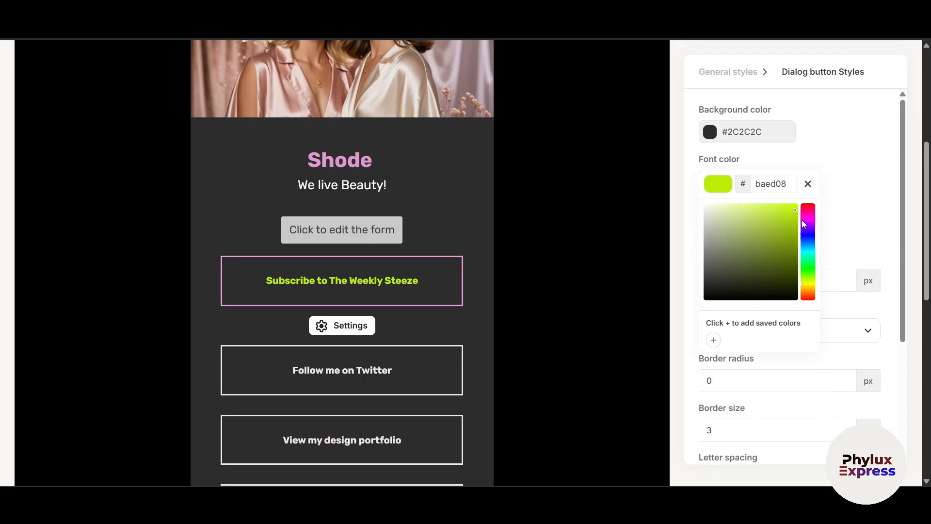
mouse_move(808, 215)
left_mouse_down()
mouse_move(759, 228)
mouse_move(788, 219)
left_mouse_up()
left_click(765, 236)
left_click(813, 232)
left_click(857, 191)
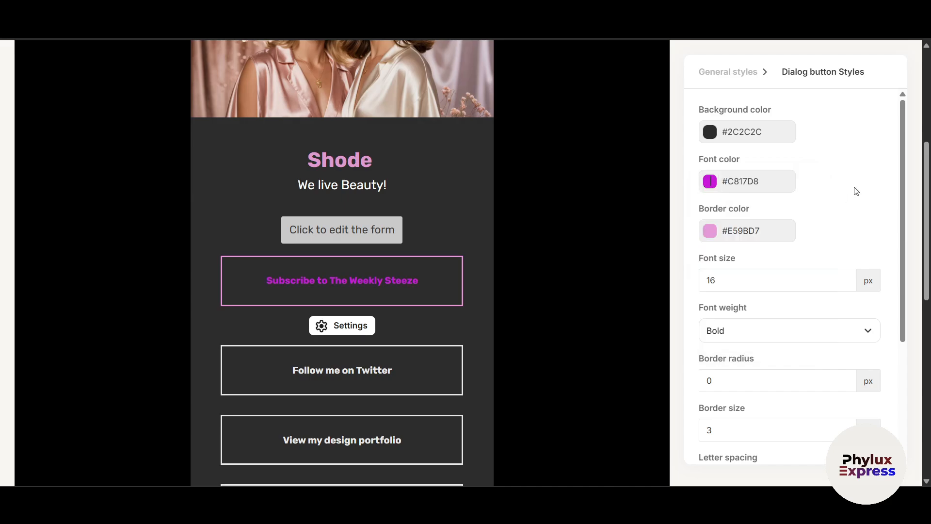
scroll(533, 360, "down", 5)
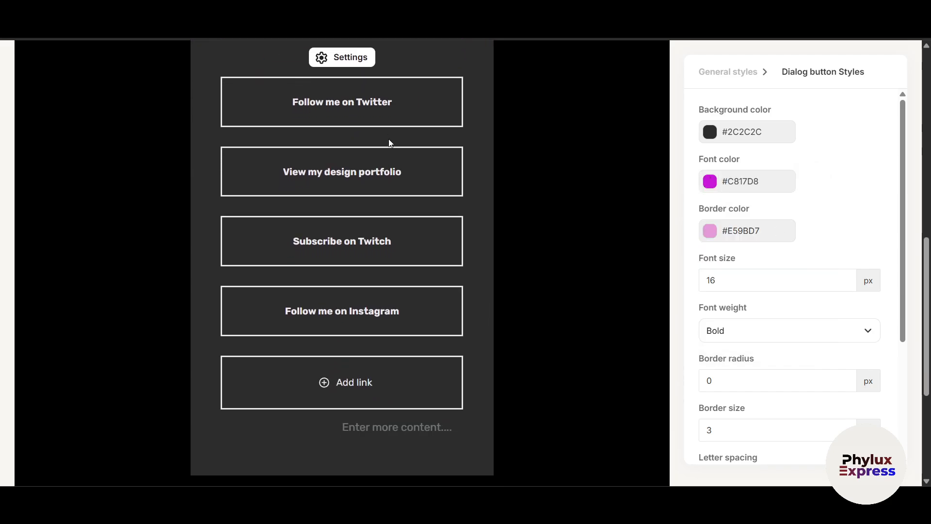
scroll(387, 382, "up", 6)
scroll(439, 277, "down", 1)
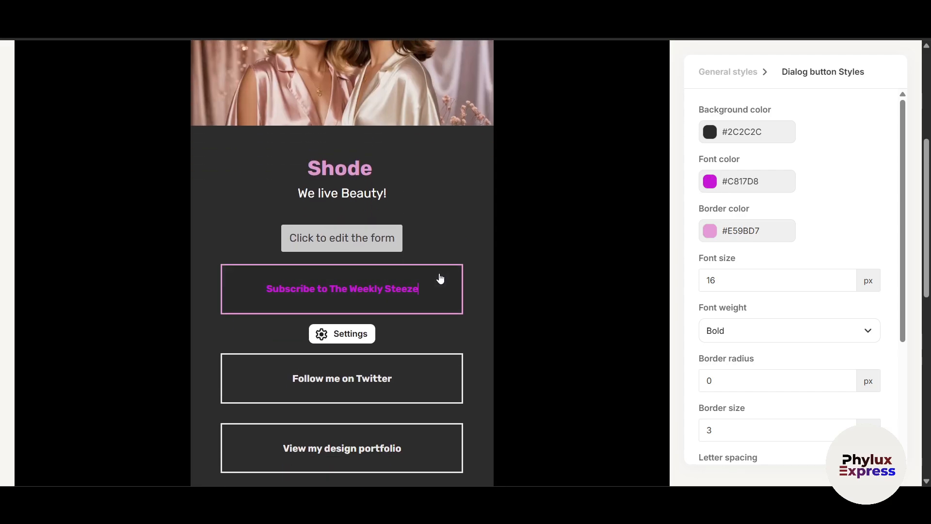
scroll(528, 256, "up", 5)
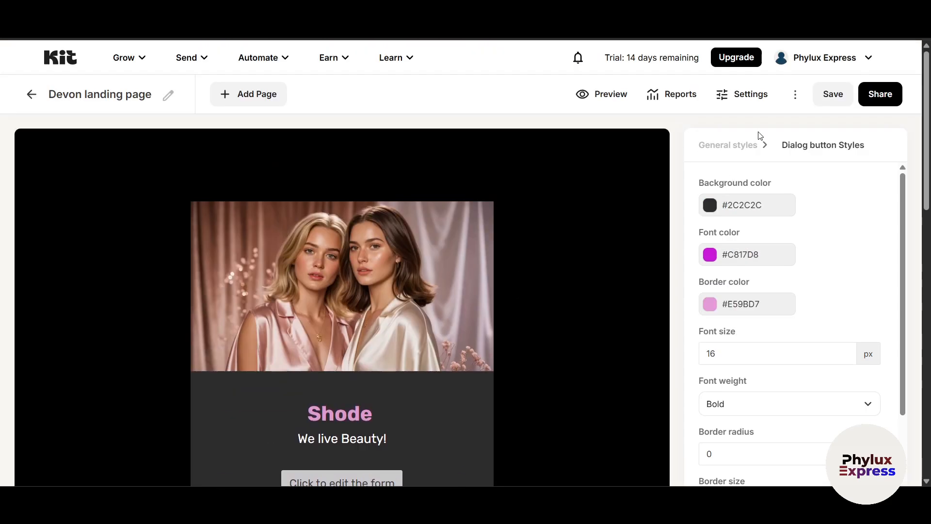
left_click(740, 150)
Review the Subscribe button's style settings
scroll(738, 152, "down", 5)
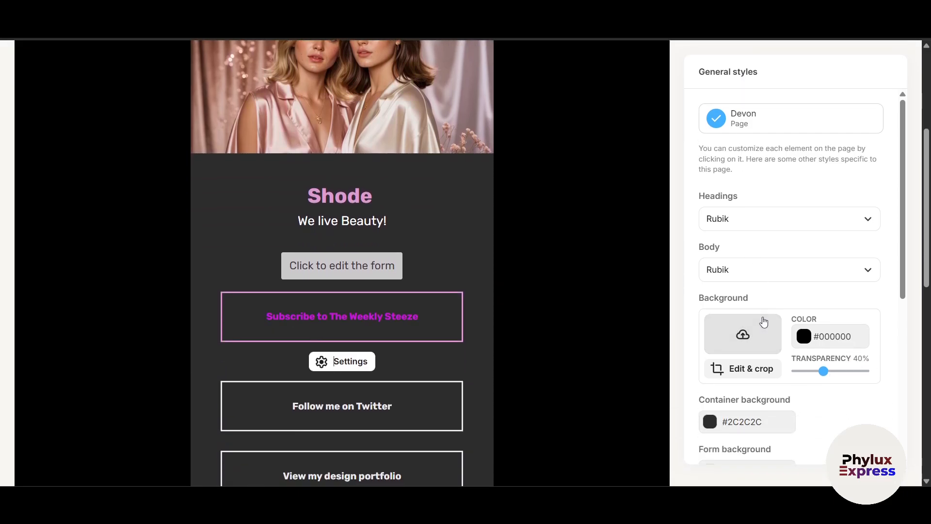
scroll(760, 154, "up", 1)
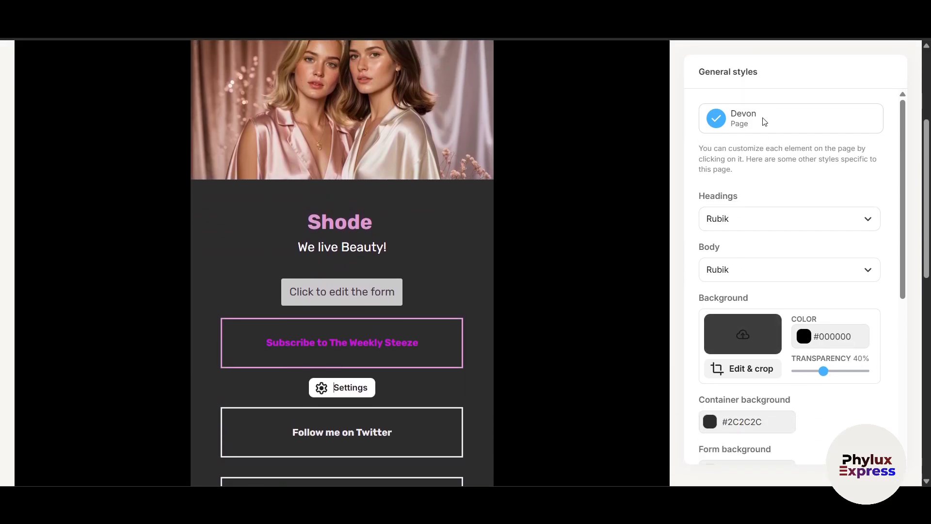
left_click(429, 348)
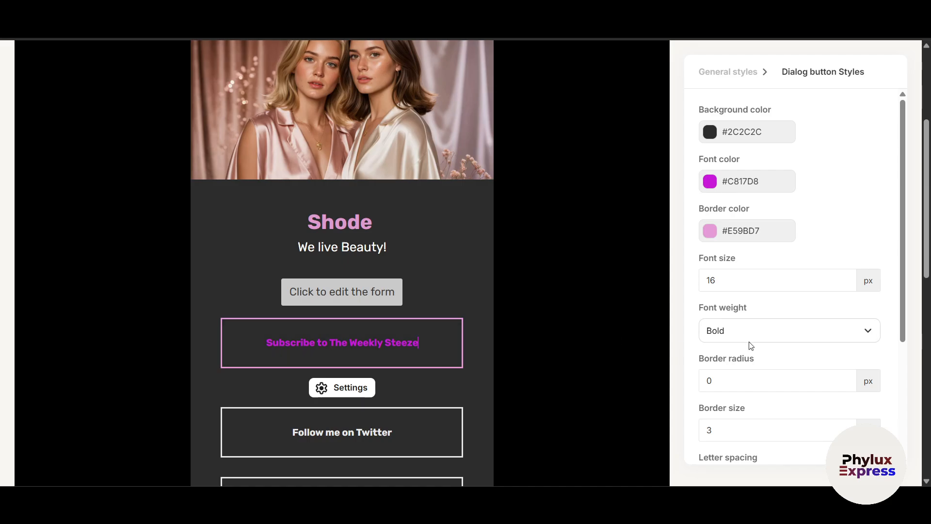
scroll(747, 214, "down", 3)
scroll(737, 200, "down", 2)
scroll(742, 222, "up", 5)
scroll(796, 199, "down", 1)
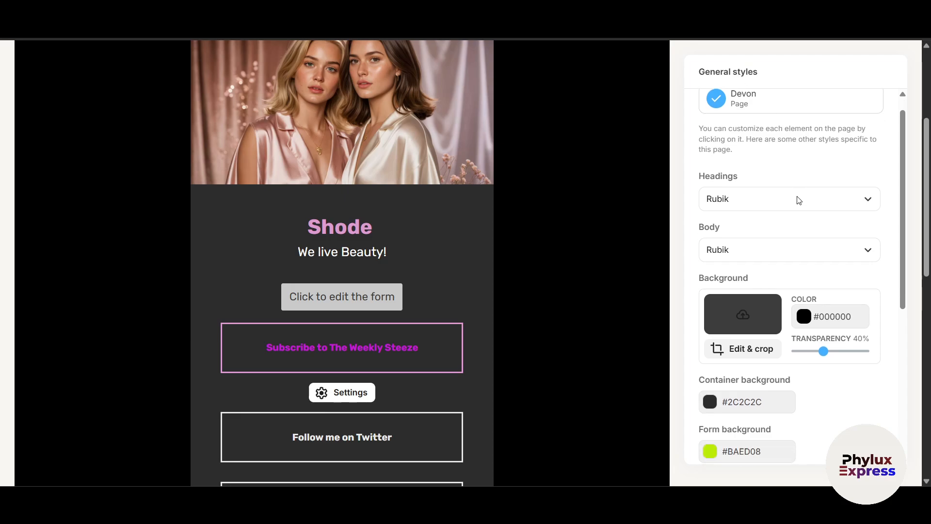
scroll(758, 132, "up", 1)
scroll(774, 270, "down", 1)
scroll(787, 214, "up", 1)
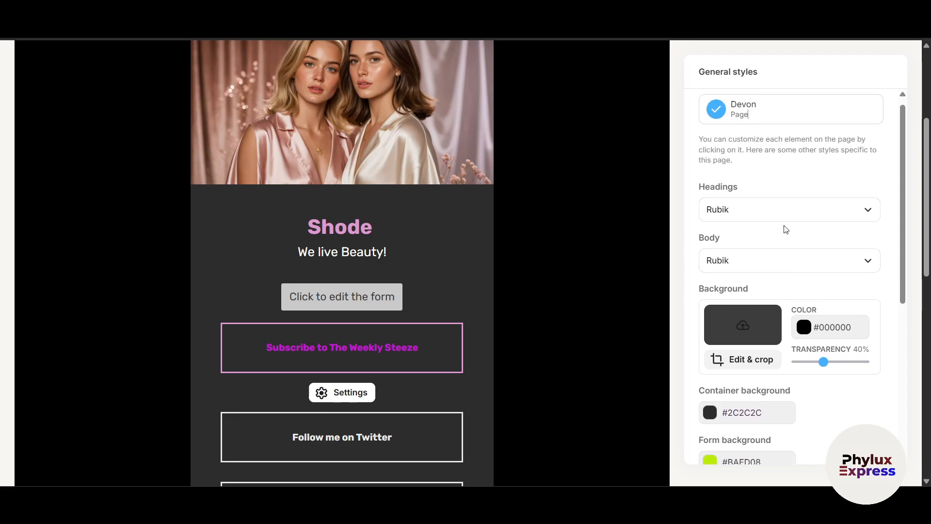
Confirm the Headings font stays Rubik and open the lime signup form for editing
left_click(773, 215)
left_click(636, 320)
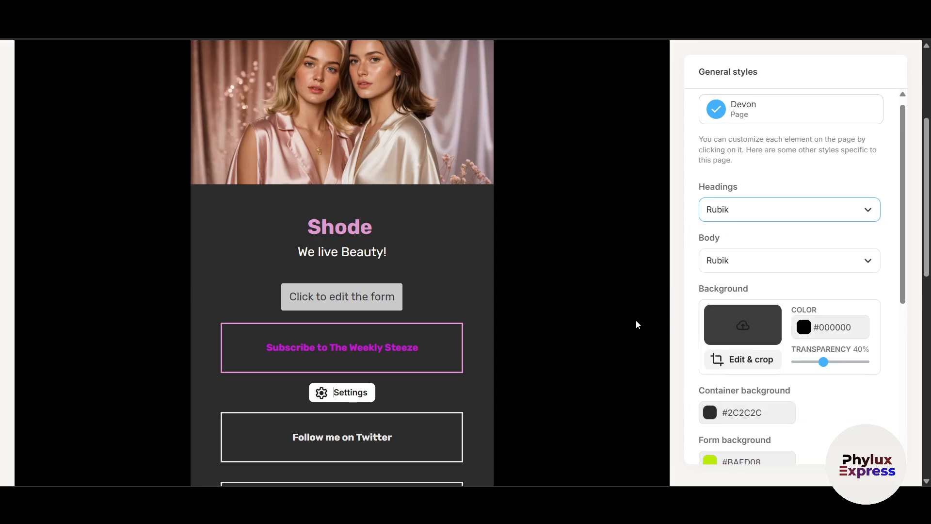
scroll(752, 381, "down", 3)
scroll(753, 380, "down", 5)
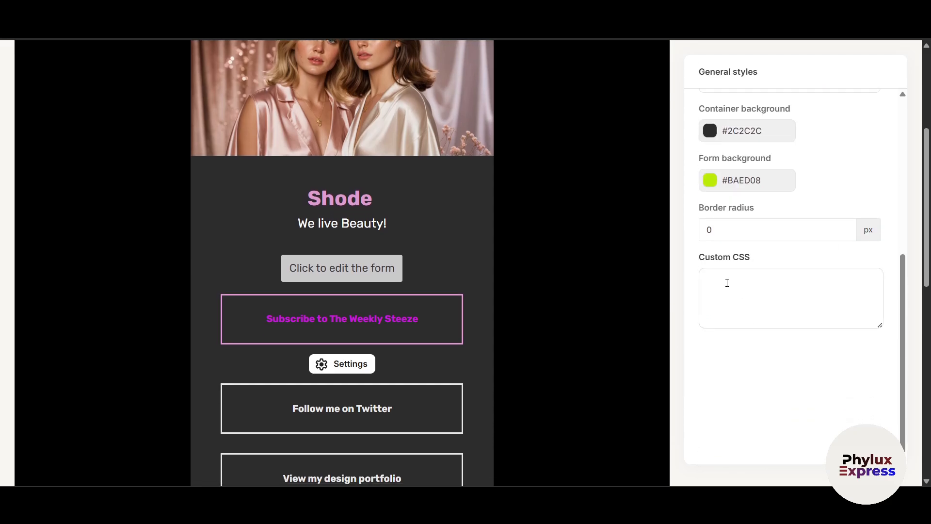
scroll(750, 281, "up", 3)
scroll(751, 281, "up", 1)
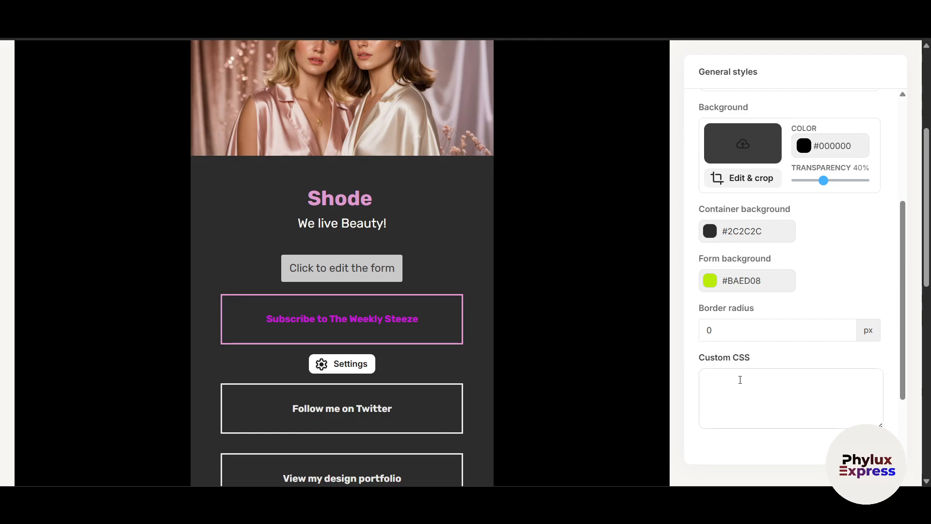
scroll(556, 402, "down", 2)
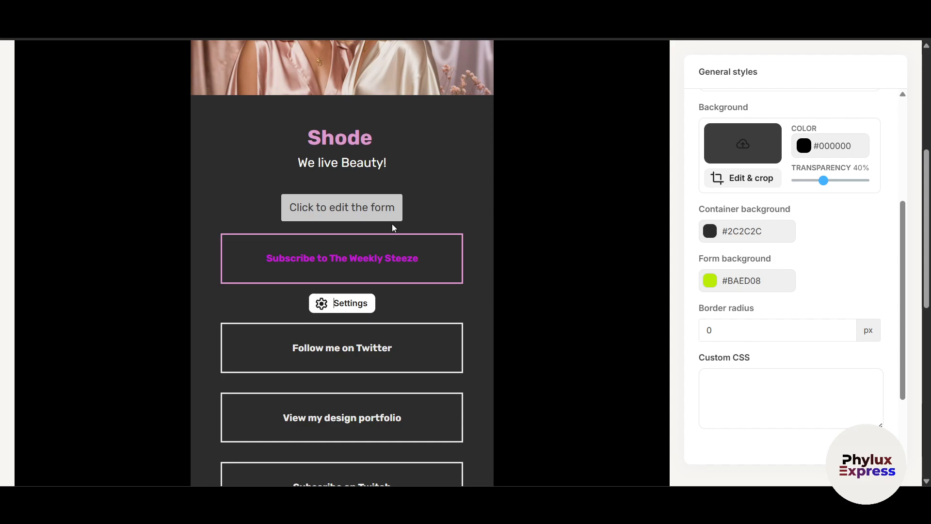
left_click(325, 213)
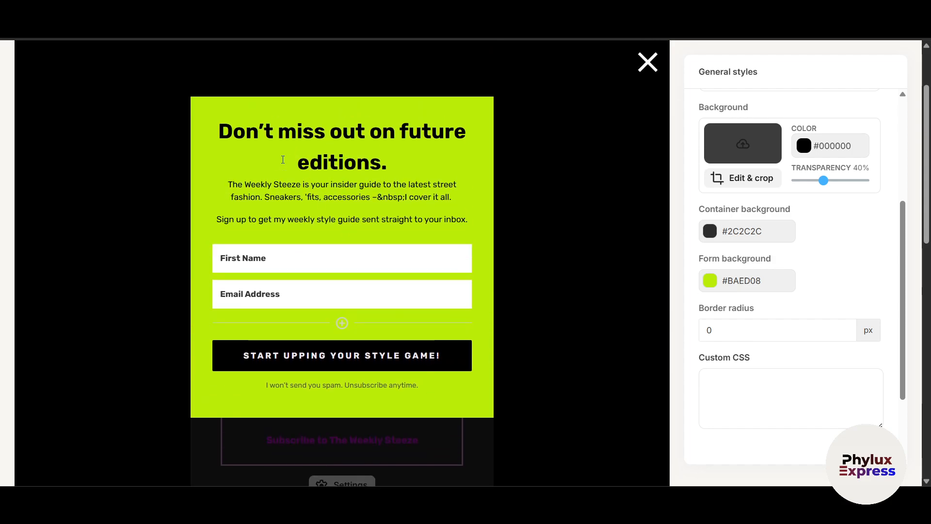
Inspect the form heading, description and First Name field, keeping it saved as Custom Field
left_click(274, 159)
left_click_drag(291, 133, 429, 139)
left_click(381, 185)
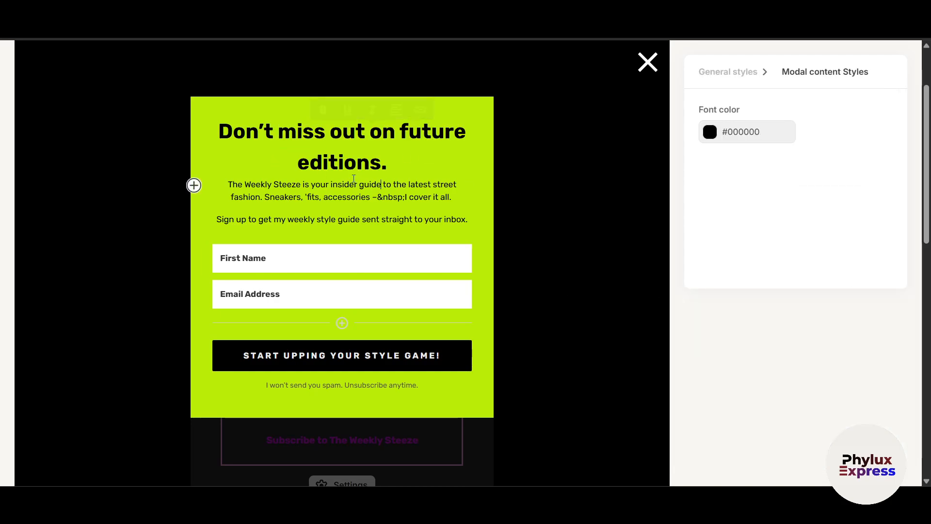
left_click(265, 268)
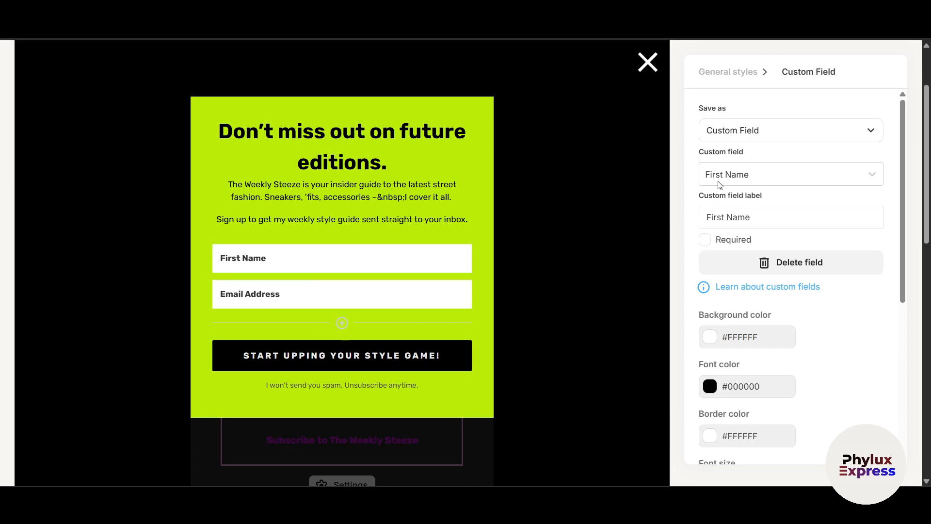
left_click(771, 131)
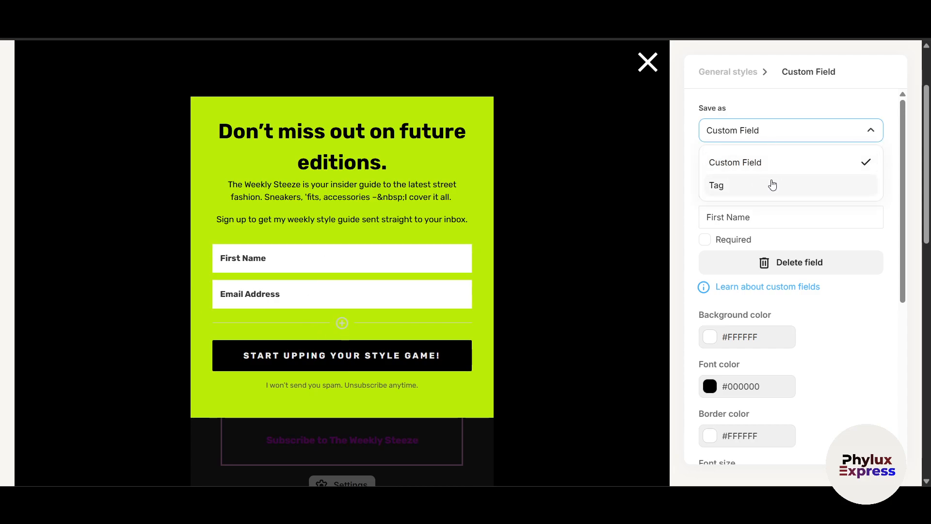
left_click(886, 190)
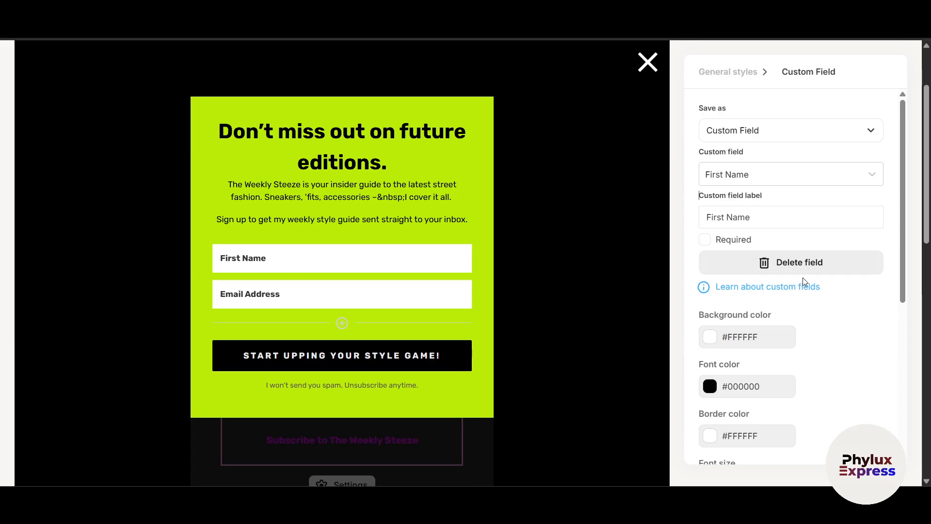
Close the form editor and bring up the Follow me on Twitter link's settings
left_click(649, 63)
scroll(531, 341, "down", 5)
left_click(352, 299)
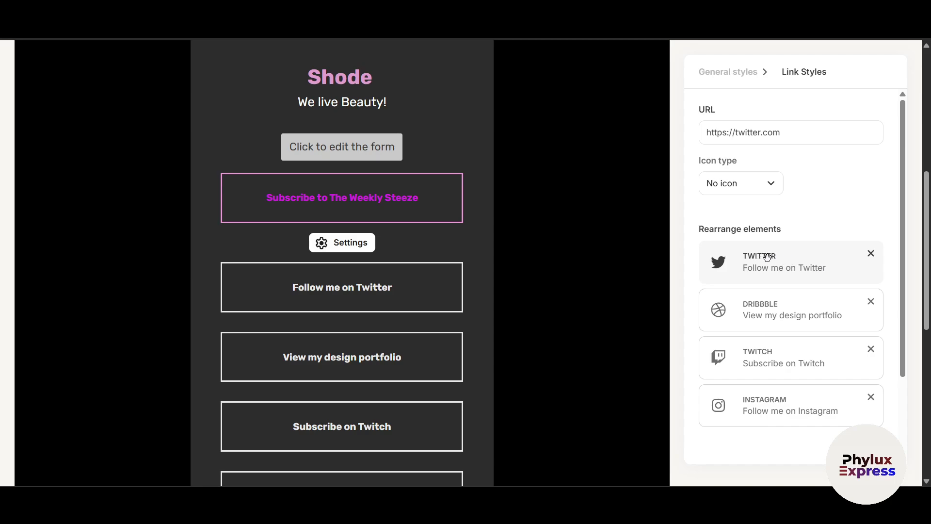
Give the Follow me on Twitter link a Social icon set to Instagram
scroll(761, 286, "down", 2)
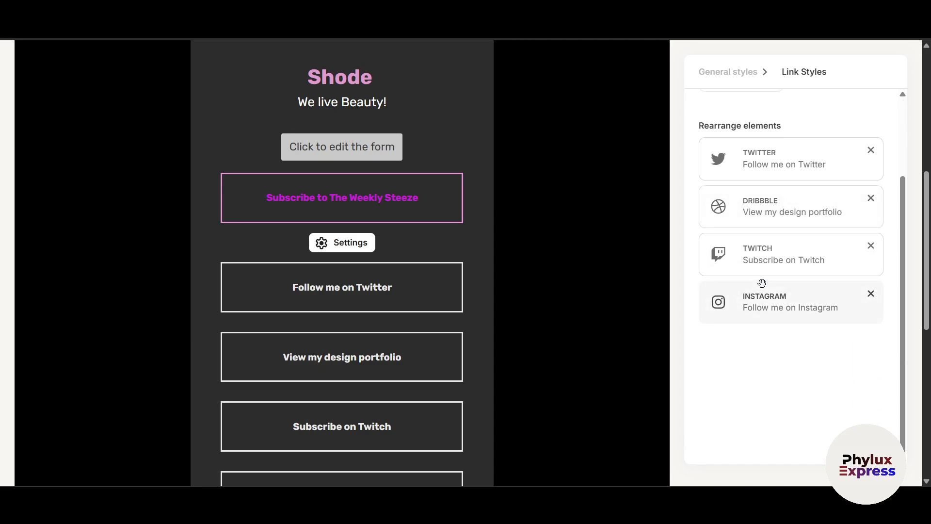
scroll(760, 256, "up", 2)
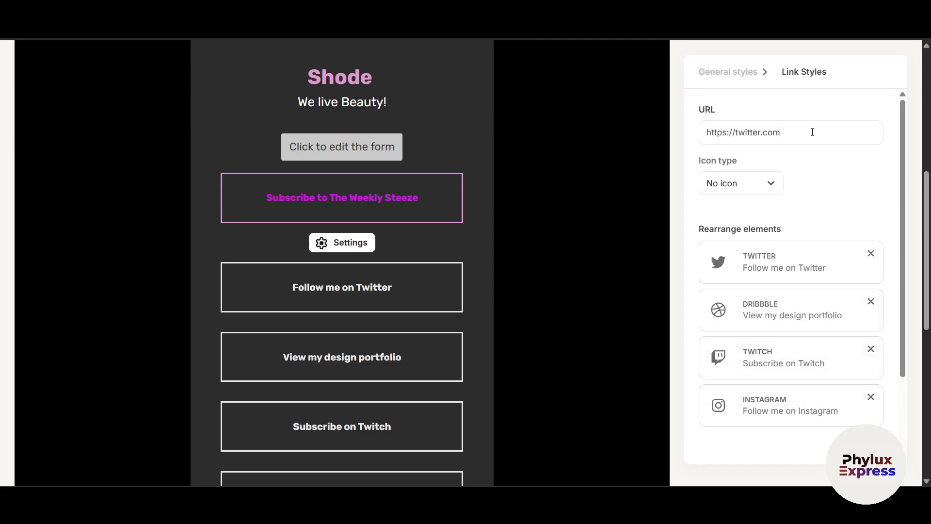
left_click_drag(812, 132, 657, 135)
left_click(769, 183)
left_click(737, 213)
left_click(825, 189)
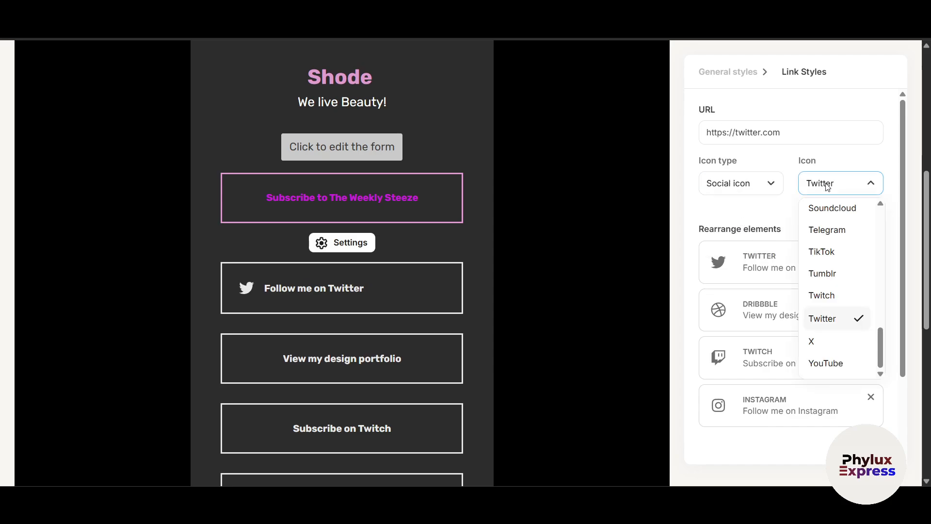
scroll(827, 281, "up", 4)
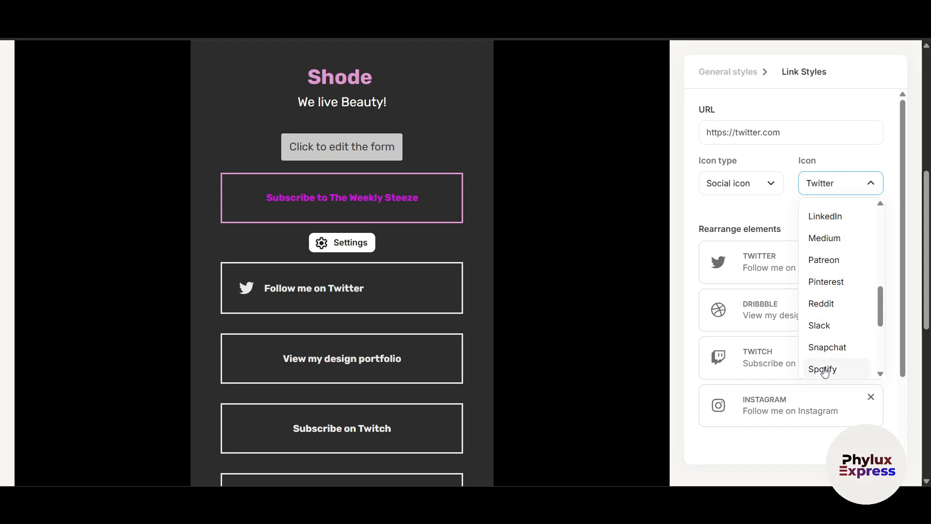
scroll(837, 301, "down", 3)
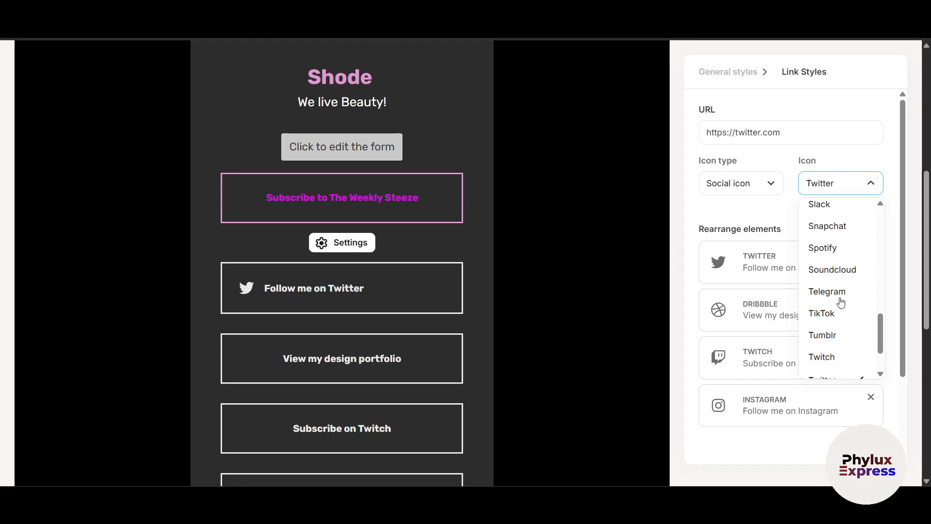
scroll(837, 314, "down", 2)
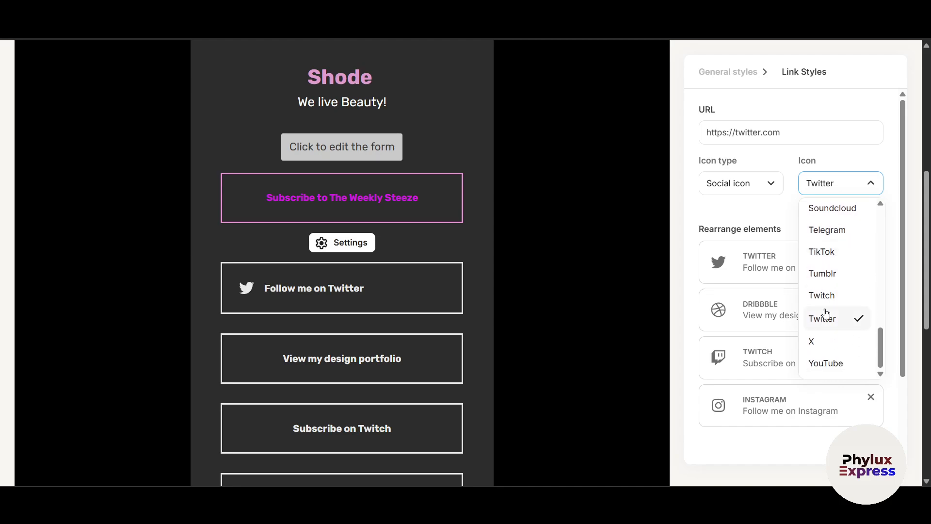
scroll(827, 360, "up", 7)
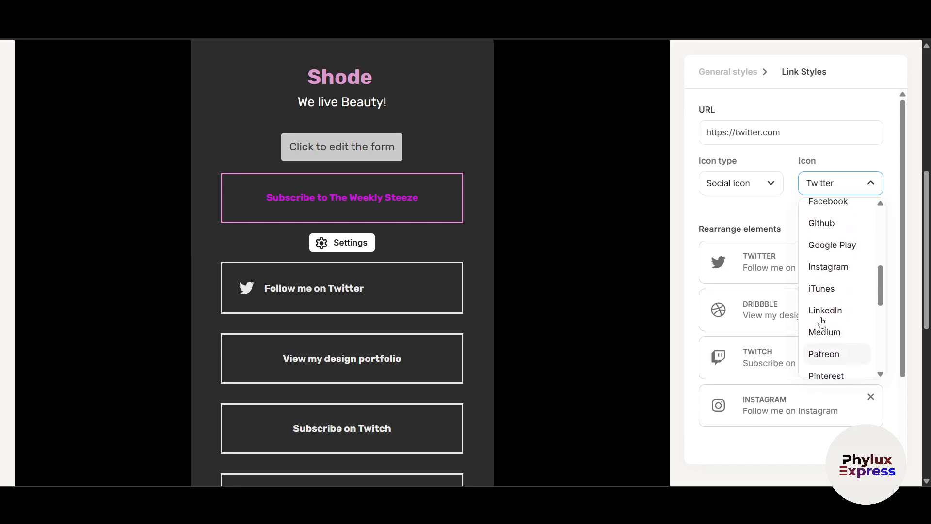
left_click(829, 359)
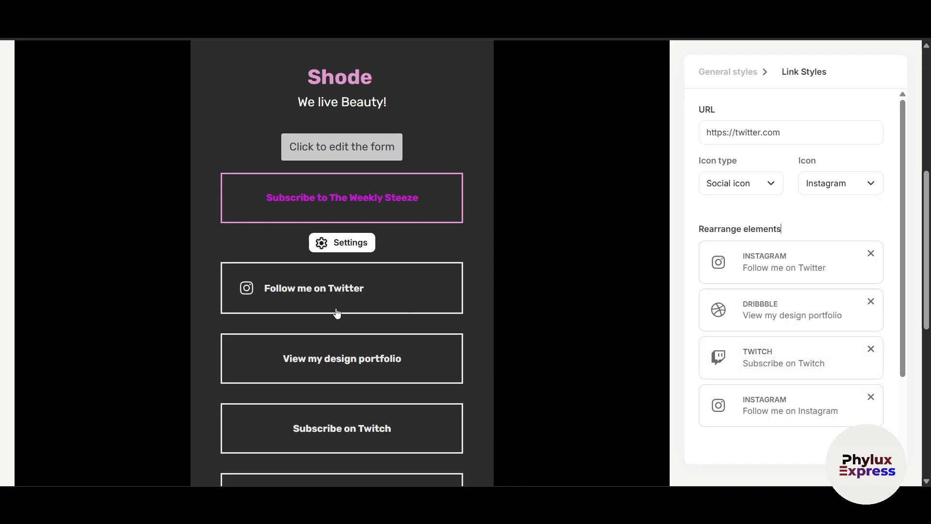
Check the portfolio link, then add a page, saving Devon and creating a Thank You Page
scroll(333, 358, "down", 3)
left_click(371, 250)
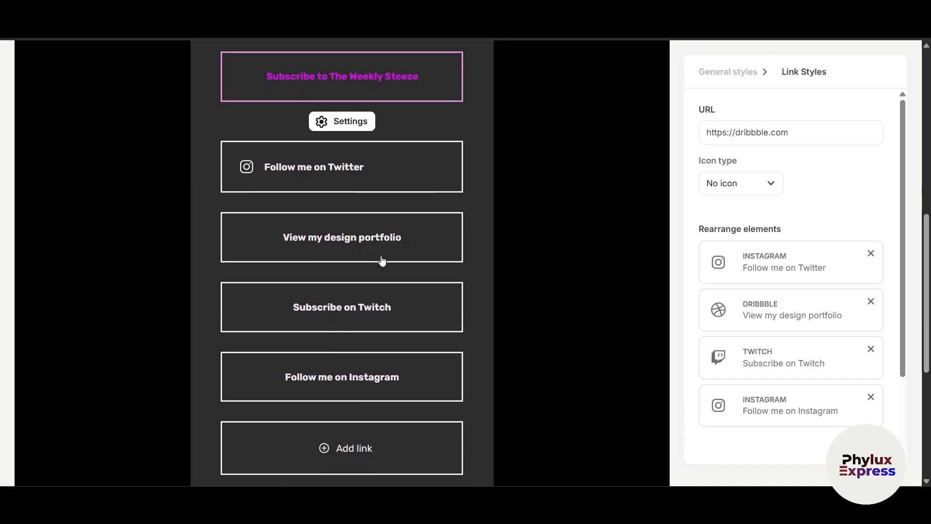
left_click(703, 74)
scroll(360, 308, "down", 3)
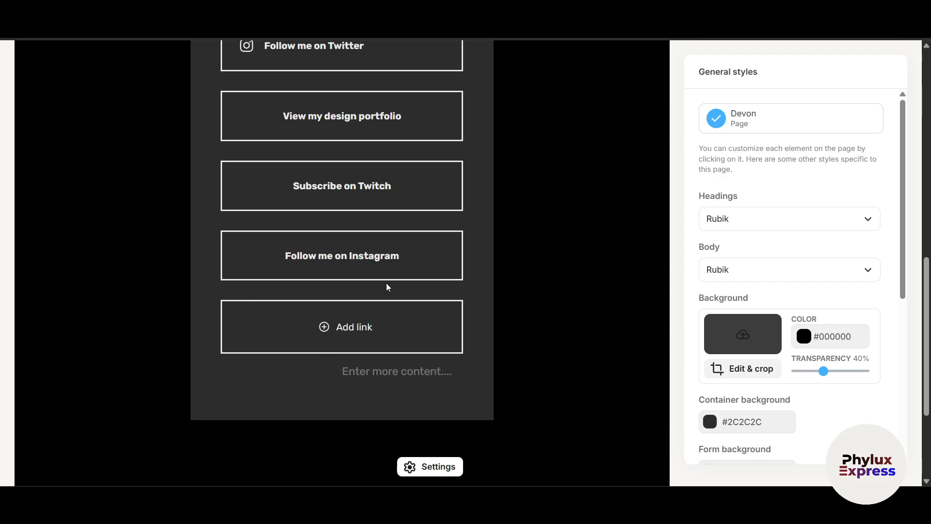
left_click(338, 335)
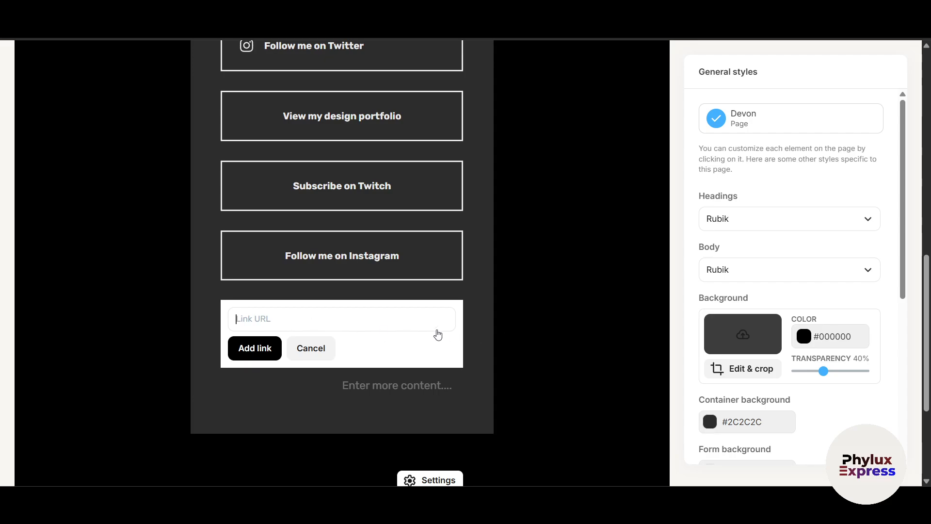
scroll(437, 332, "up", 4)
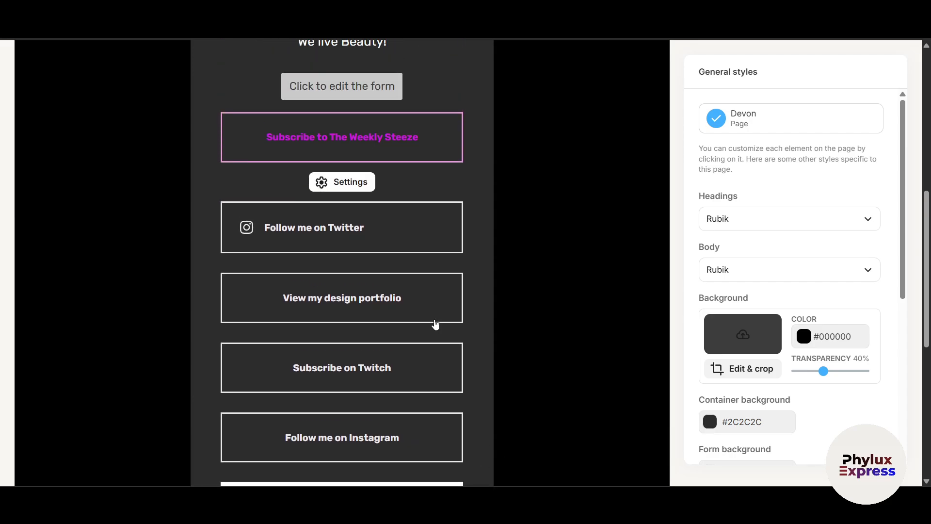
scroll(435, 324, "up", 5)
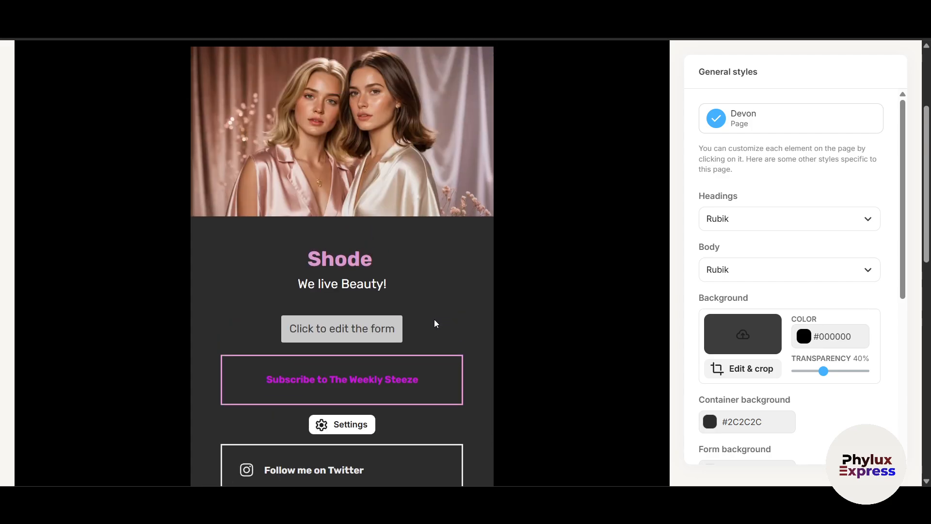
scroll(435, 324, "down", 1)
scroll(435, 324, "up", 5)
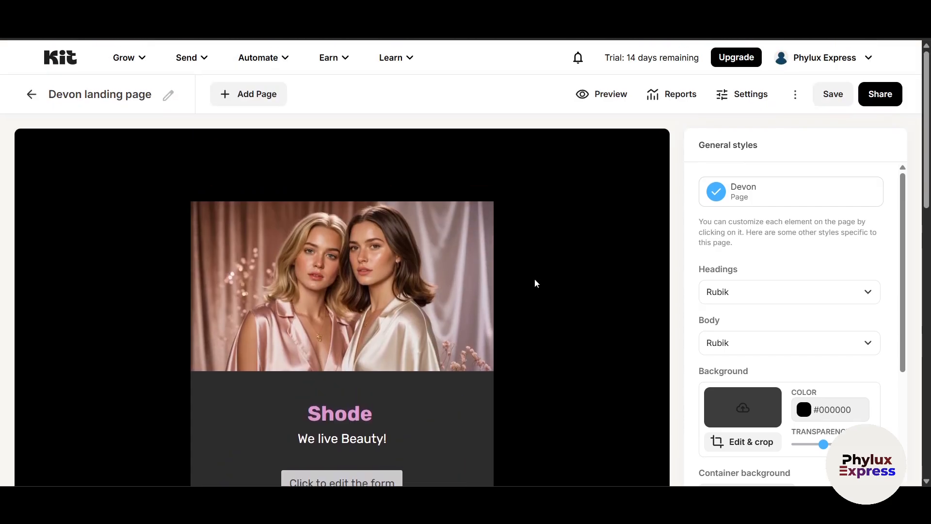
left_click(240, 95)
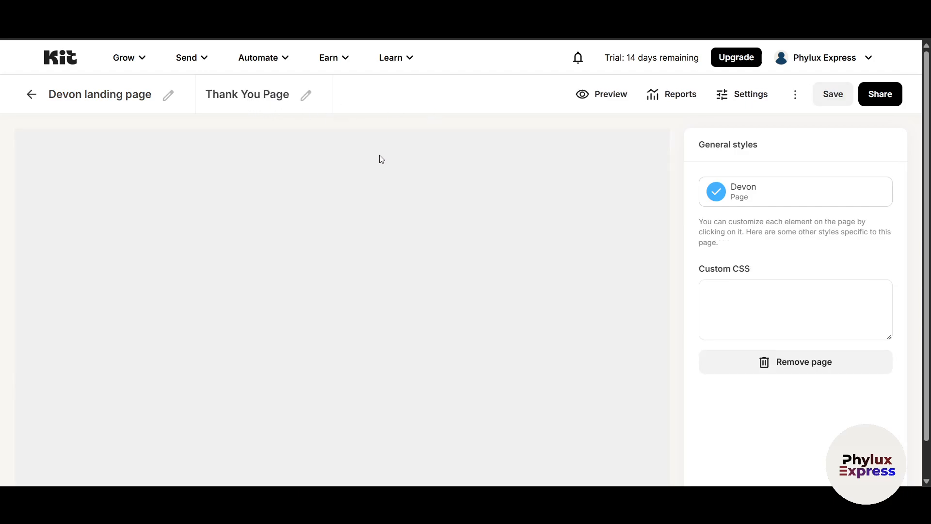
Look over the Thank You Page and return to the Devon landing page editor
scroll(432, 315, "down", 6)
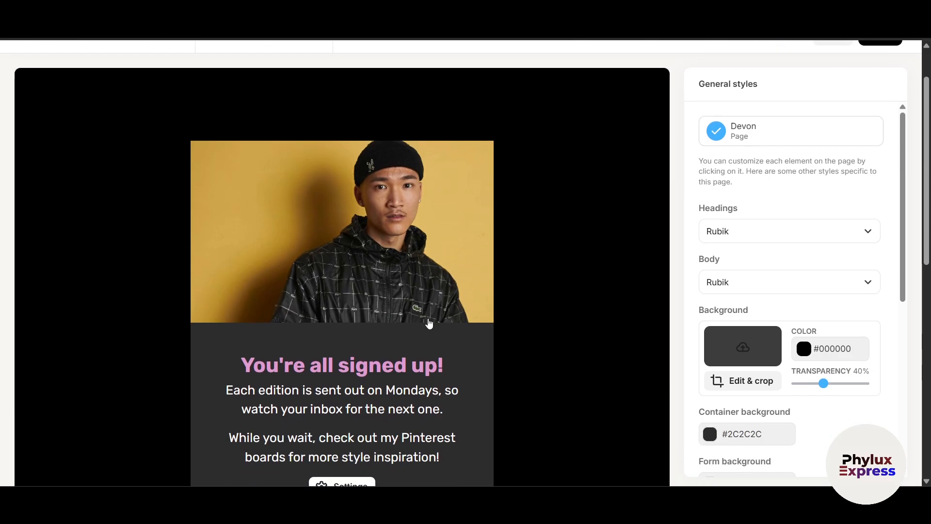
scroll(423, 326, "up", 6)
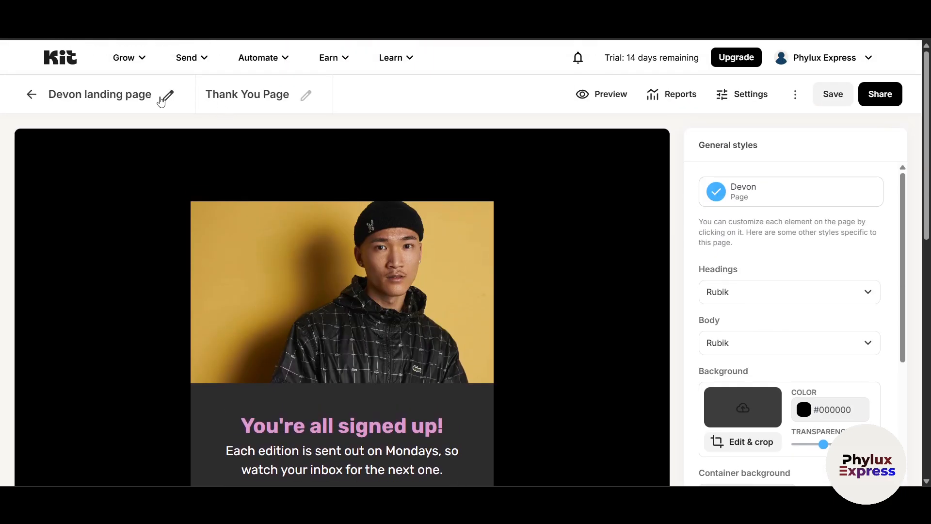
left_click(32, 94)
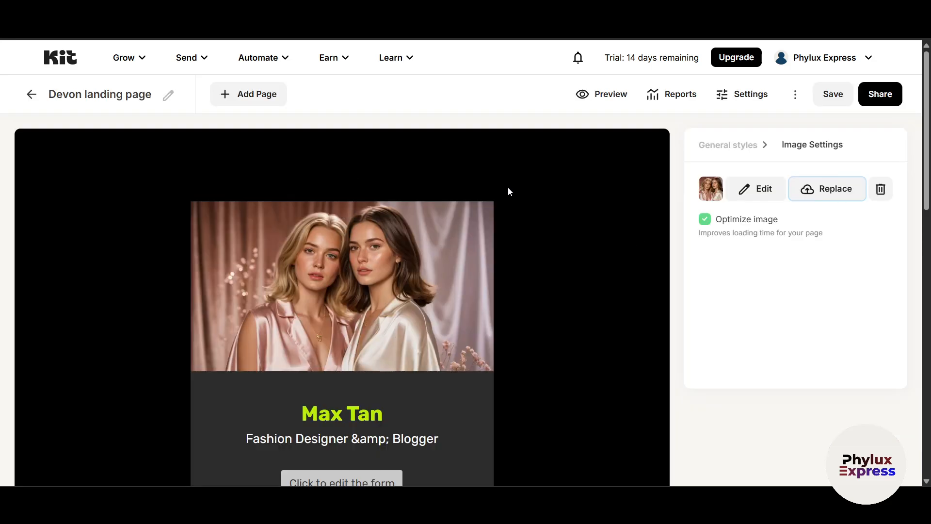
left_click(604, 92)
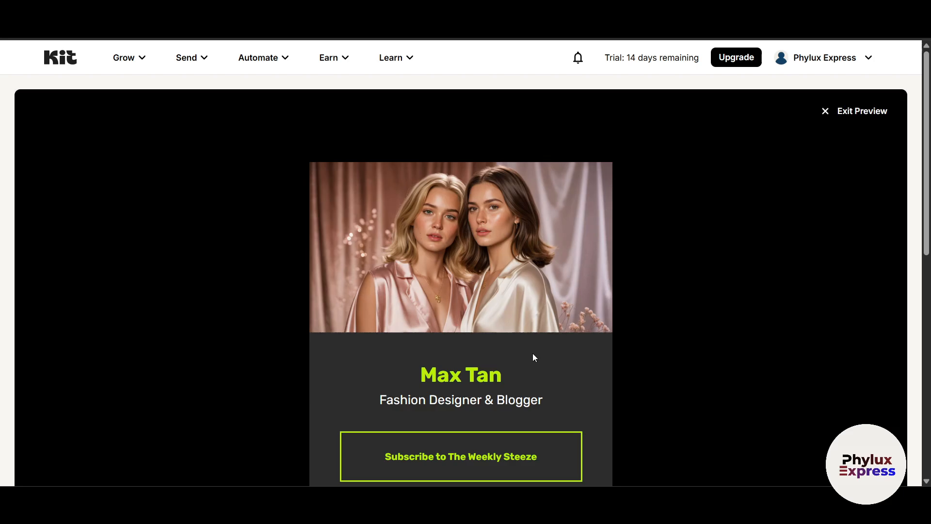
scroll(533, 354, "down", 4)
scroll(541, 360, "down", 4)
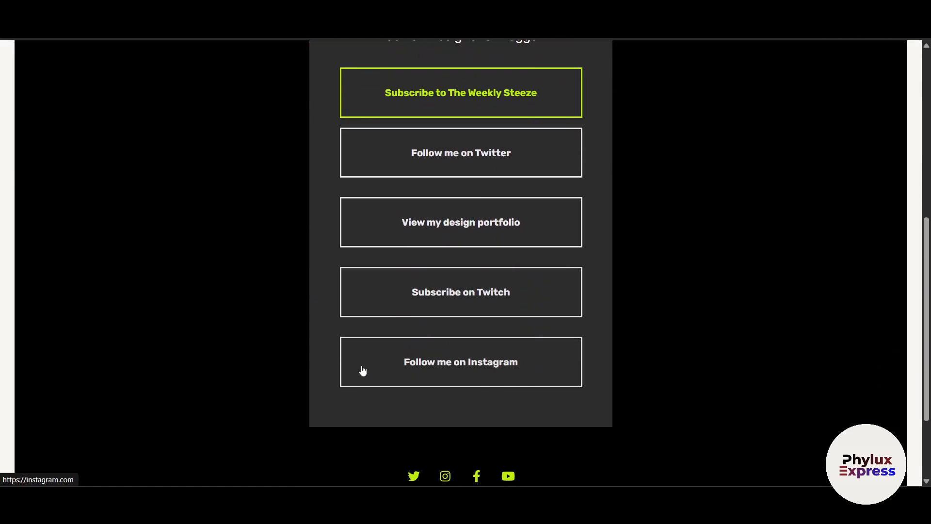
scroll(362, 370, "up", 6)
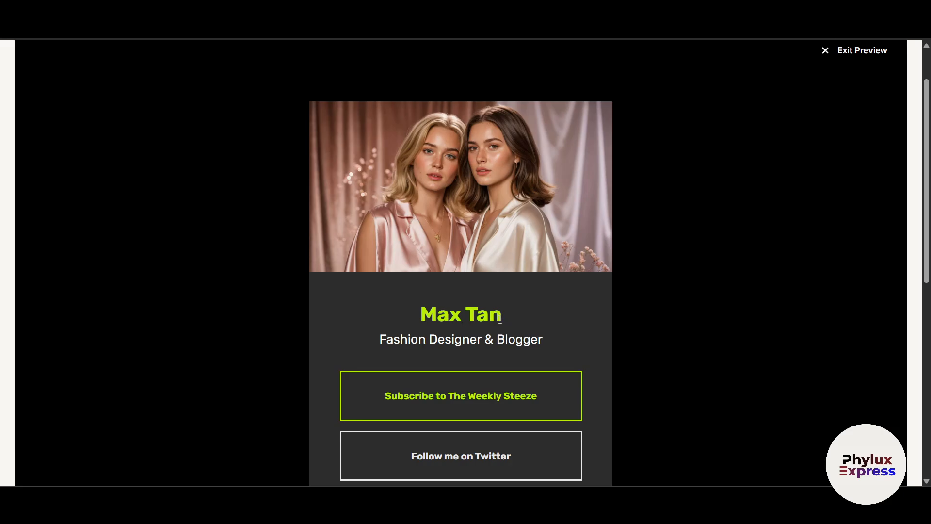
scroll(696, 226, "up", 1)
left_click(853, 110)
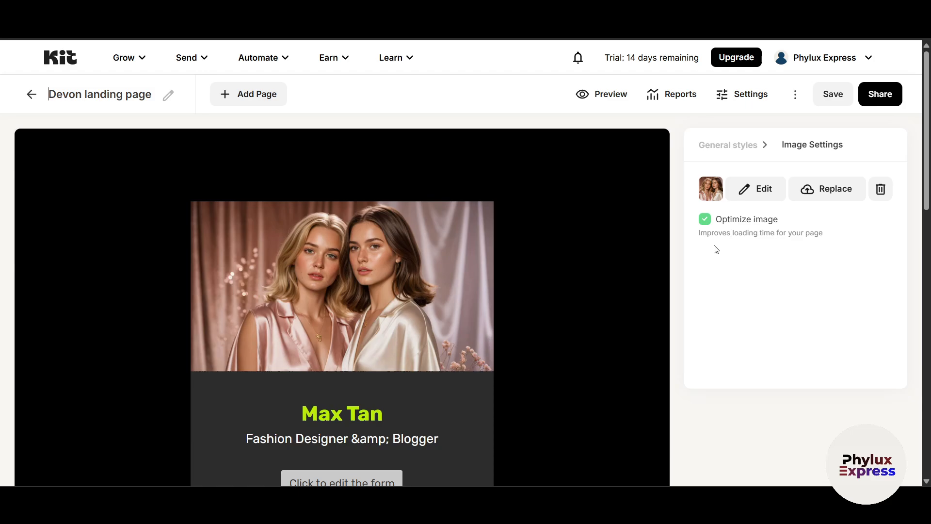
left_click(659, 101)
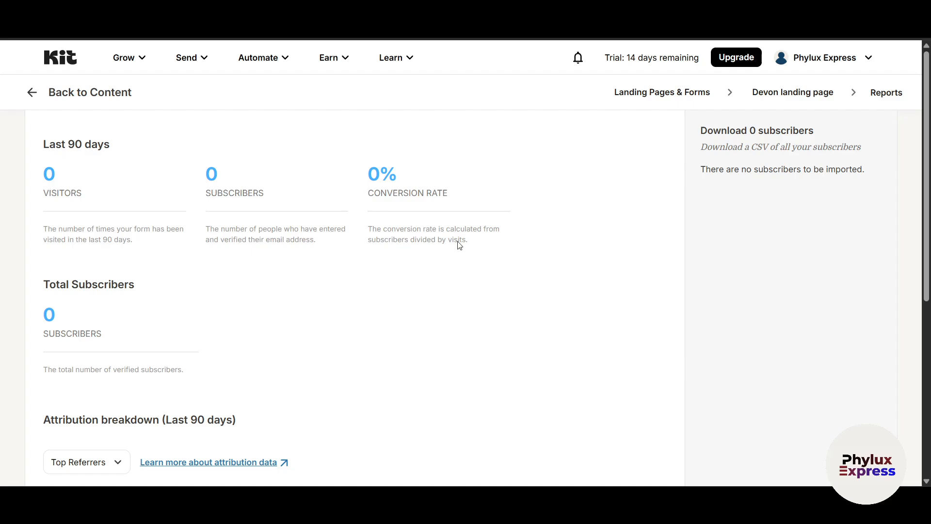
left_click(774, 93)
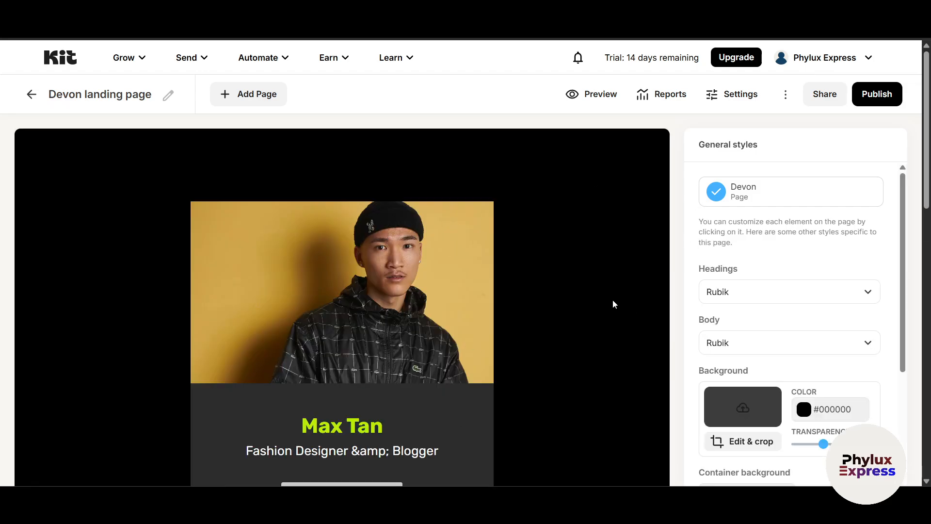
Publish the Devon landing page and copy its shareable link
left_click(367, 312)
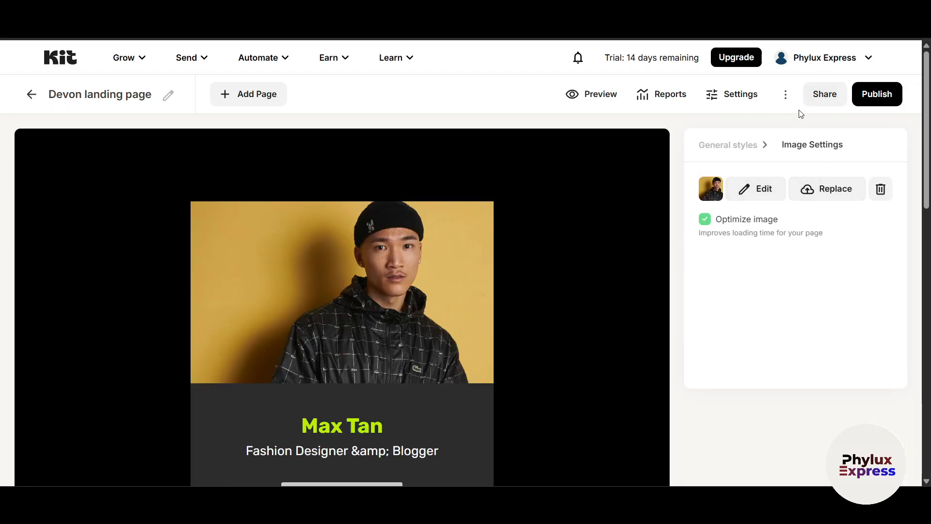
left_click(863, 97)
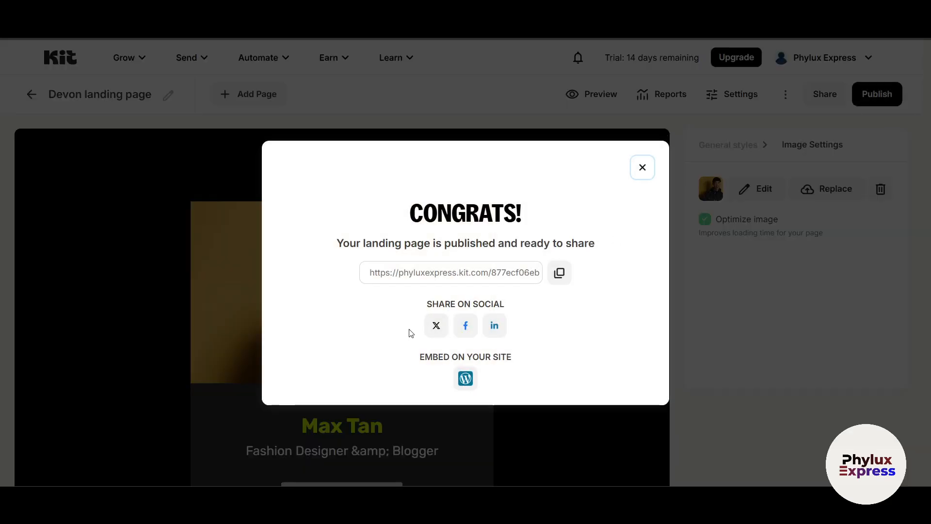
key("ctrl+a")
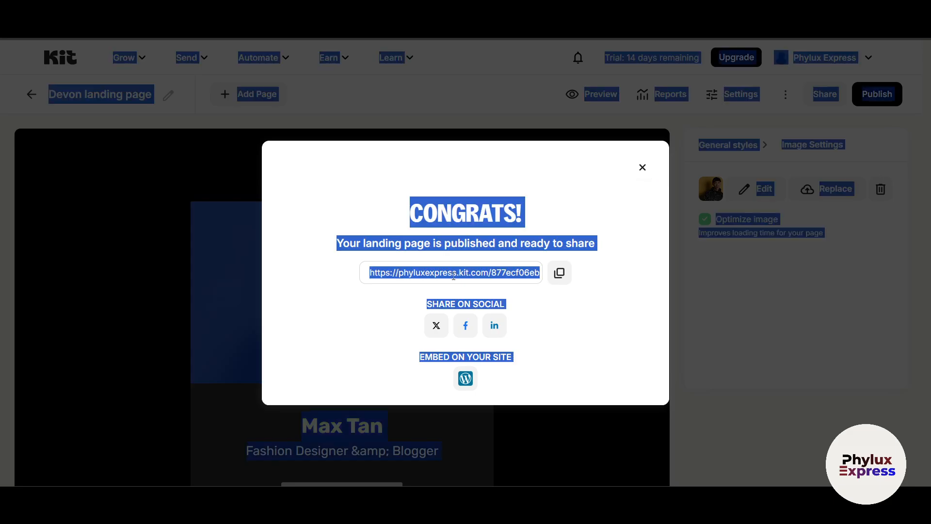
left_click(544, 295)
left_click(559, 277)
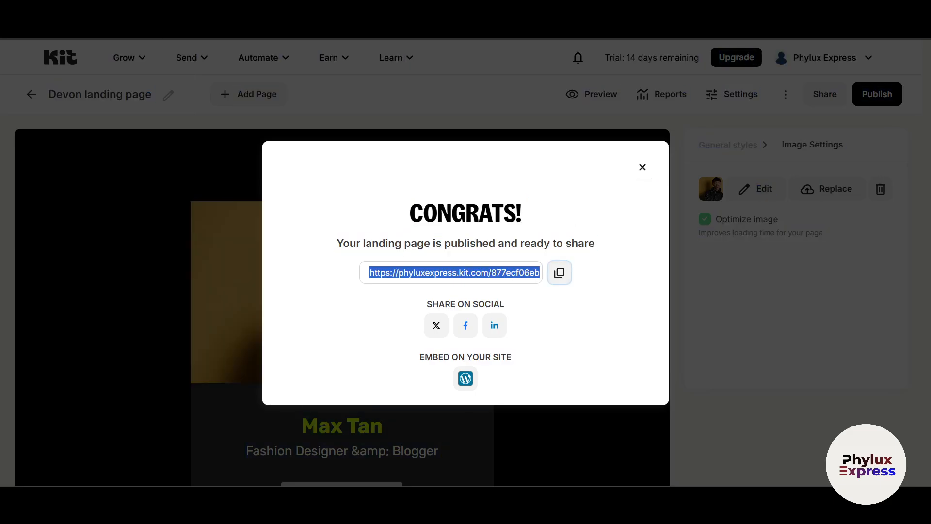
Load the published page in a new tab, then return and dismiss the Congrats dialog
key("ctrl+t")
key("ctrl+v")
key("Return")
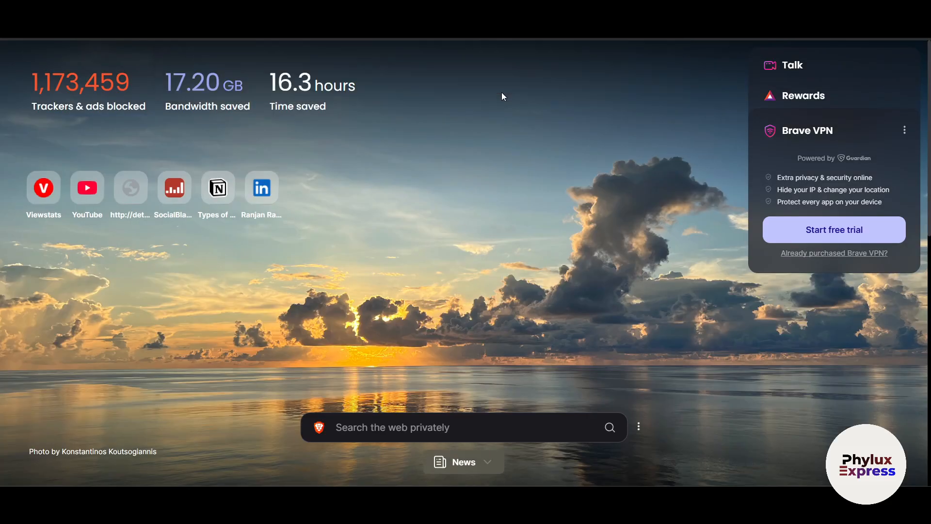
scroll(391, 165, "down", 5)
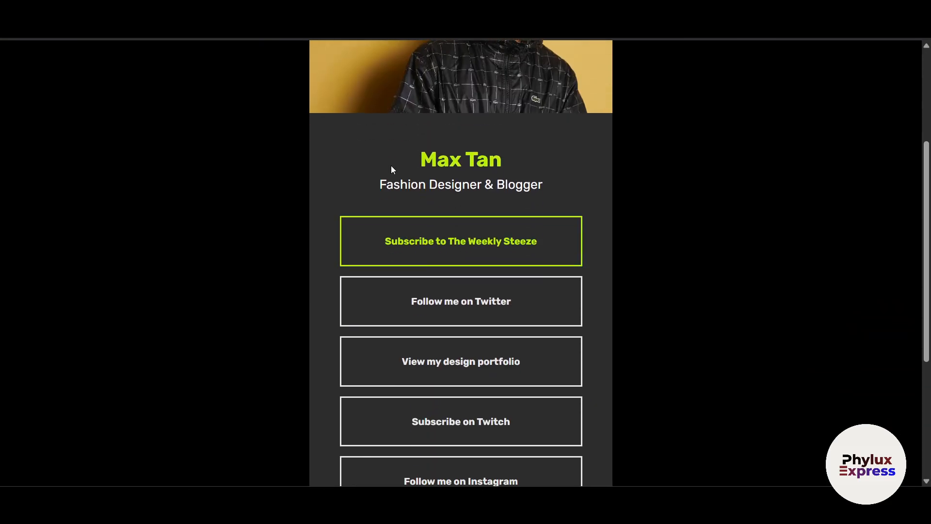
scroll(533, 268, "down", 5)
key("ctrl+shift+Tab")
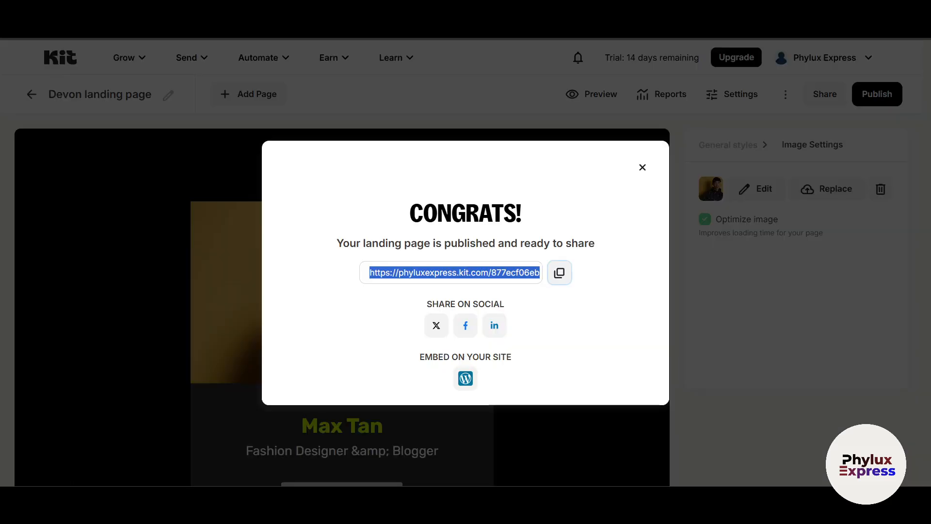
left_click(646, 170)
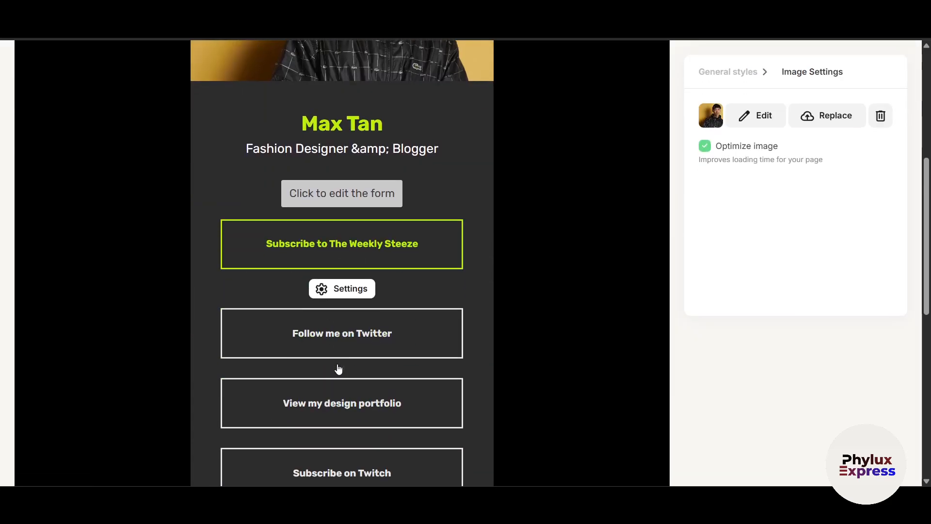
scroll(339, 371, "down", 5)
scroll(428, 389, "up", 5)
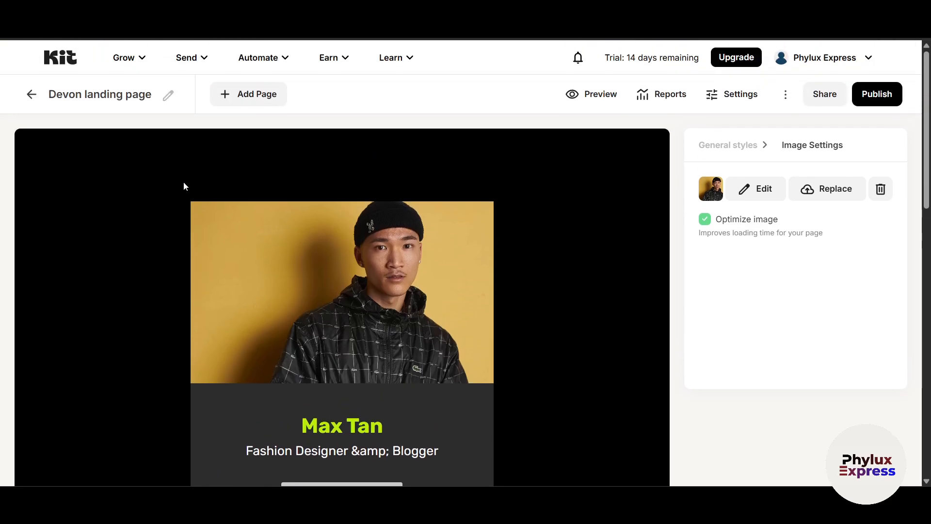
From the Kit dashboard, open Send your first email's Customize your email templates step
left_click(55, 59)
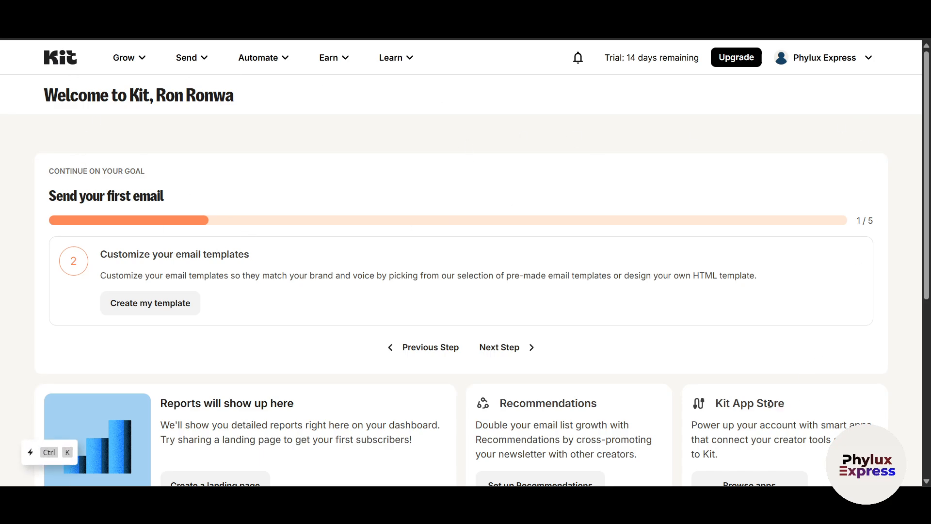
scroll(462, 389, "down", 4)
scroll(460, 389, "down", 3)
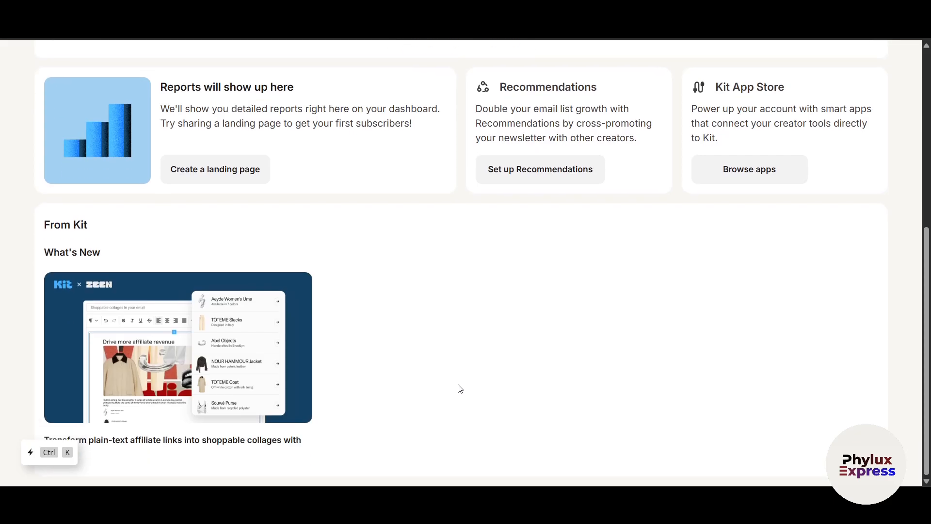
scroll(461, 389, "up", 7)
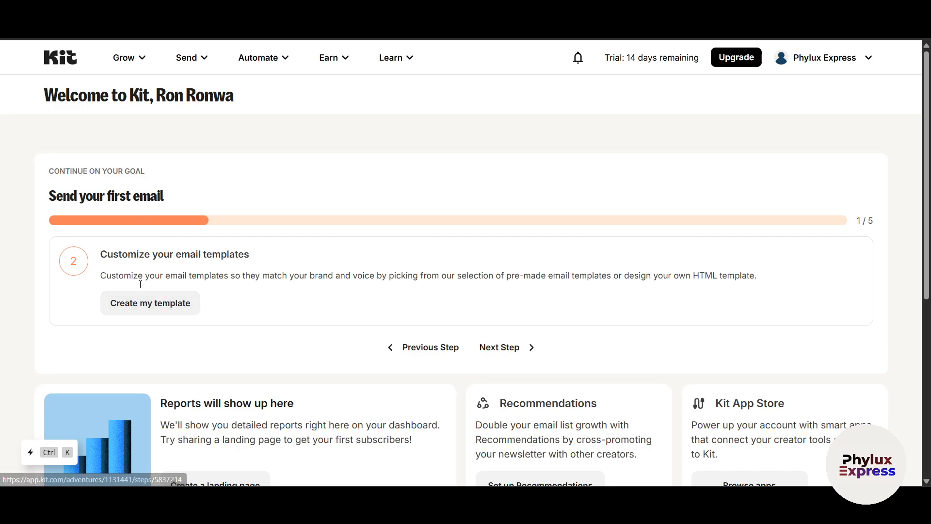
left_click(155, 305)
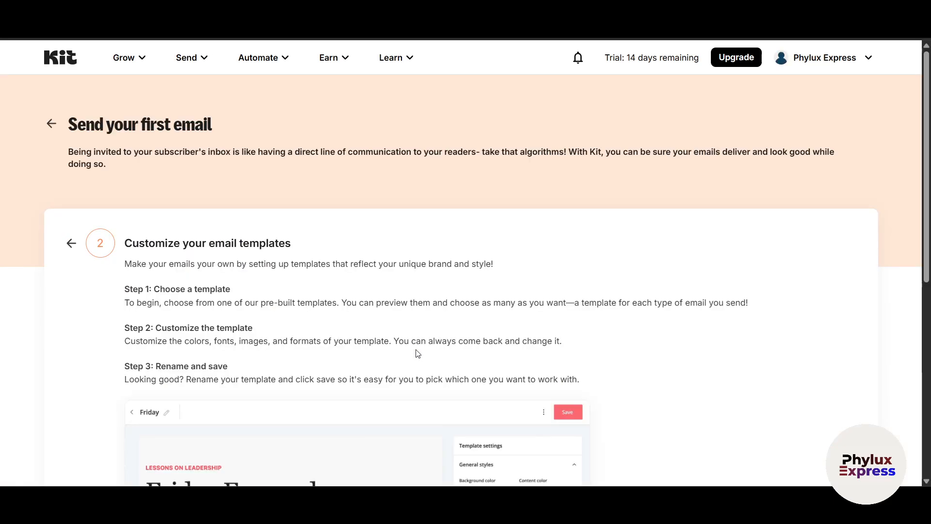
scroll(359, 339, "down", 5)
scroll(141, 241, "down", 1)
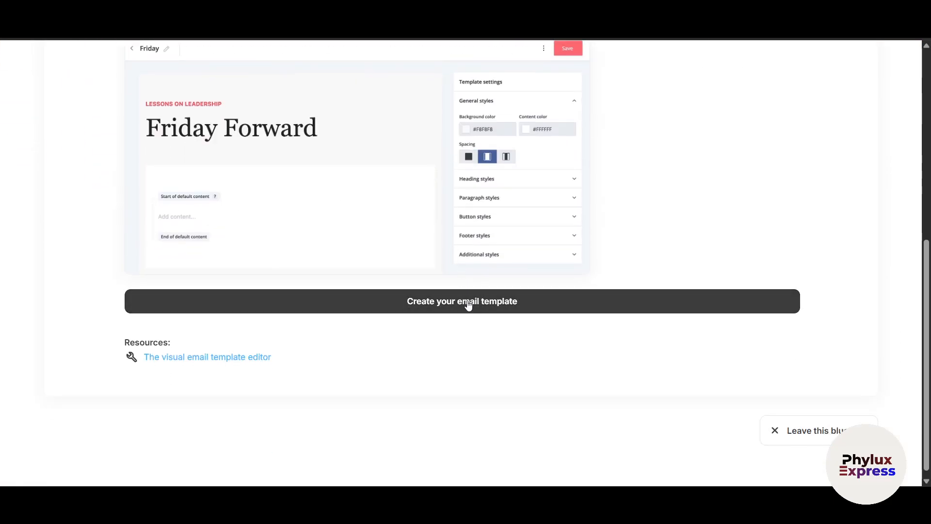
Open the new email template chooser and browse the Classic templates
left_click(443, 304)
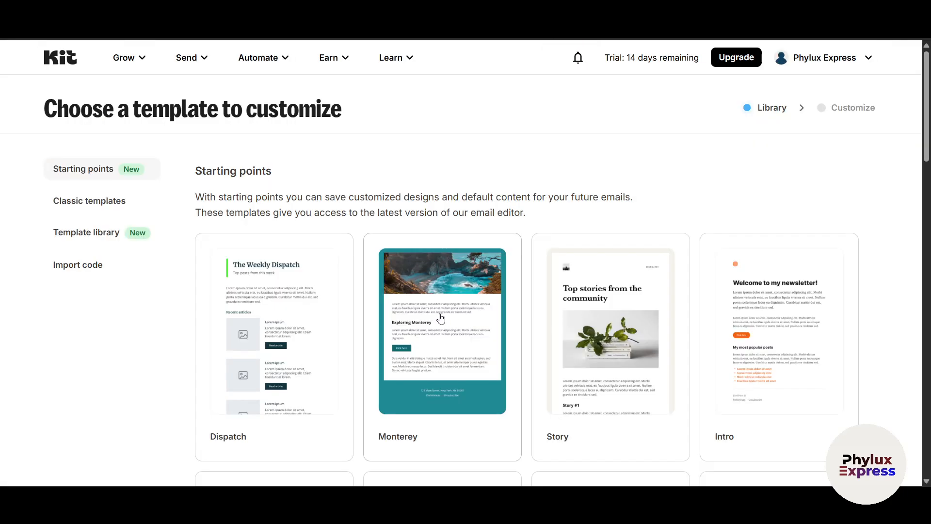
scroll(505, 377, "down", 5)
scroll(378, 222, "up", 4)
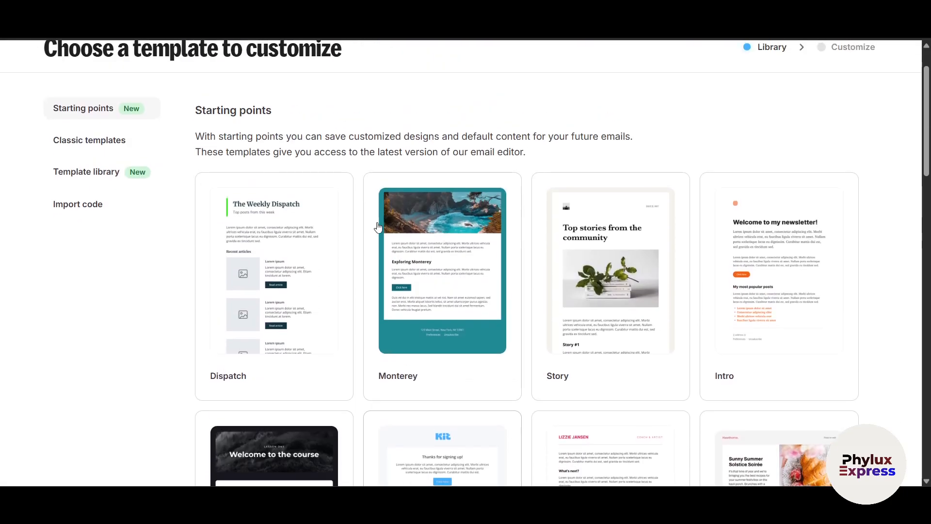
scroll(777, 271, "down", 1)
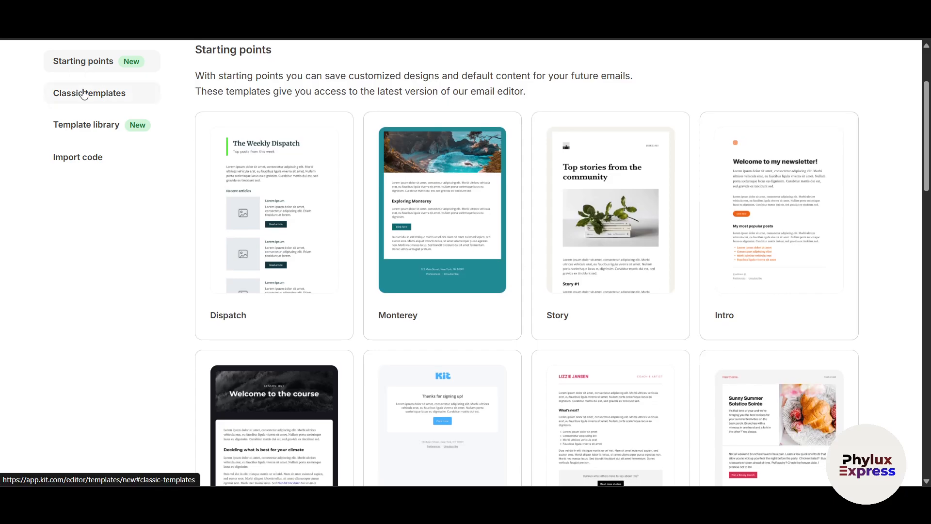
left_click(104, 93)
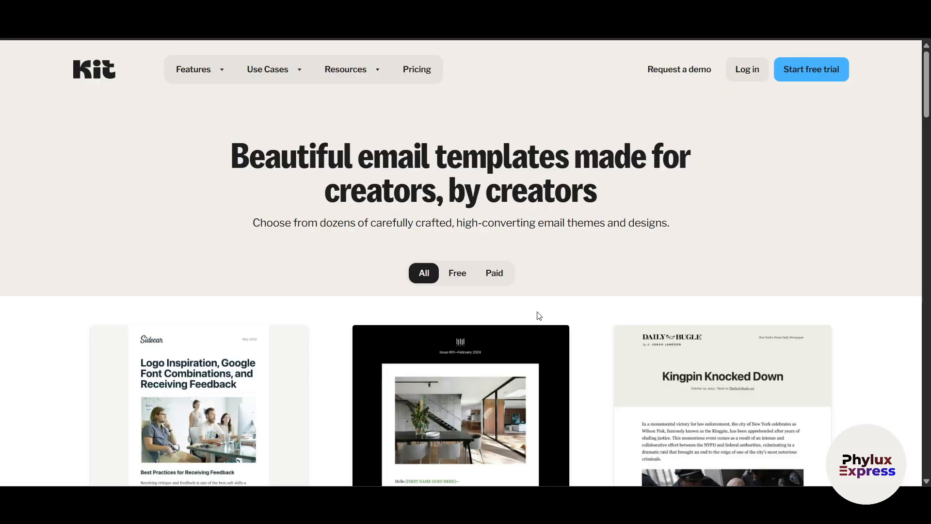
scroll(536, 315, "down", 5)
scroll(505, 180, "up", 3)
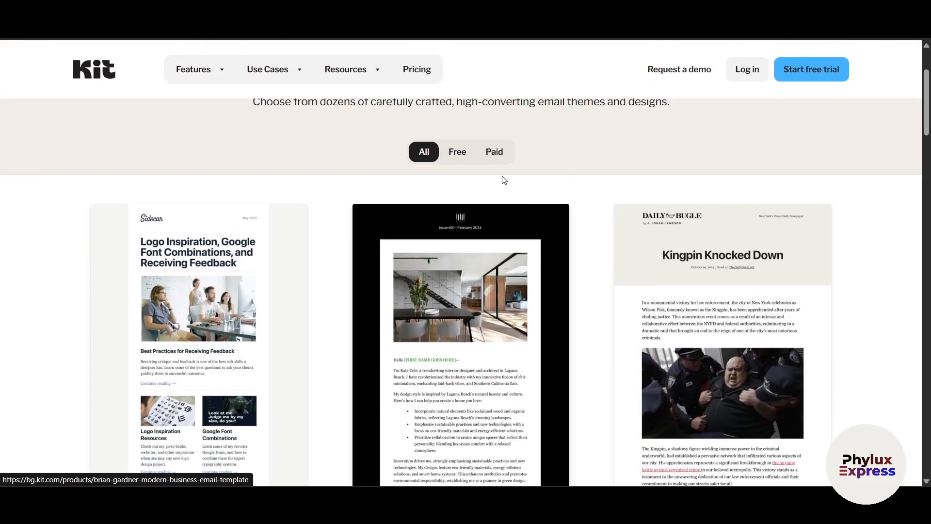
Filter the Template library to Paid, then return to Starting points and scroll to Finch
left_click(496, 153)
scroll(483, 250, "down", 5)
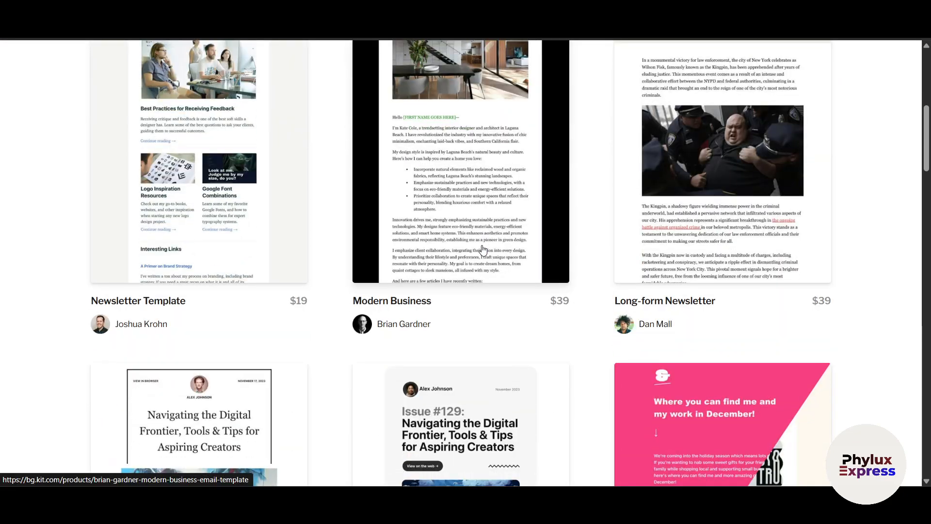
scroll(484, 250, "up", 5)
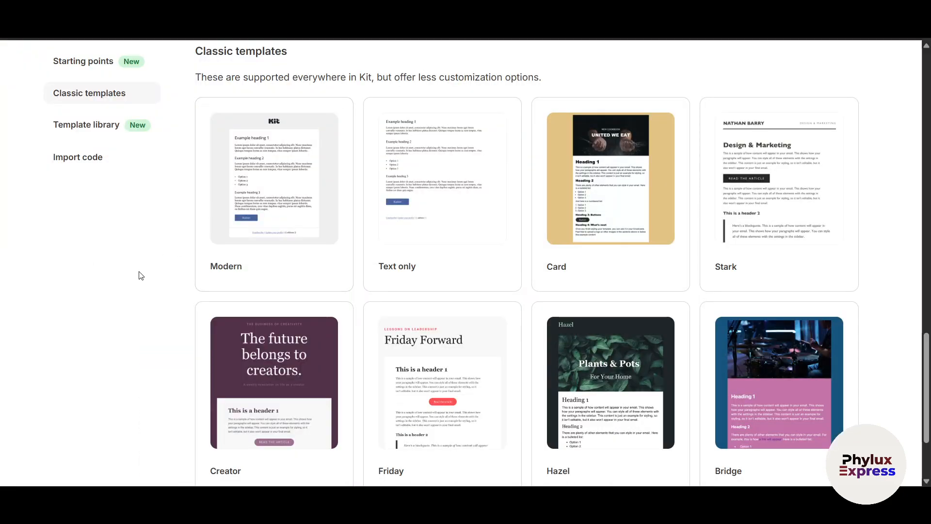
scroll(140, 276, "up", 2)
left_click(85, 73)
scroll(381, 281, "up", 1)
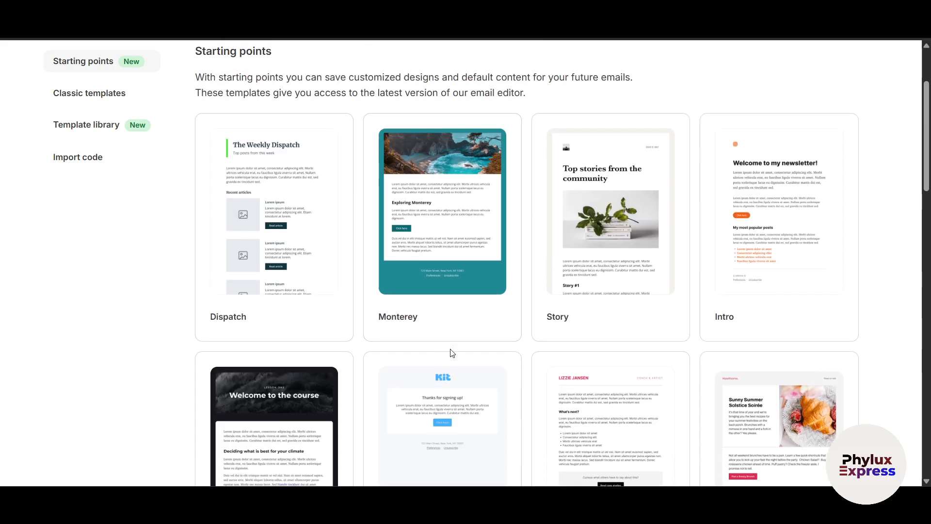
scroll(466, 357, "down", 3)
scroll(314, 396, "down", 5)
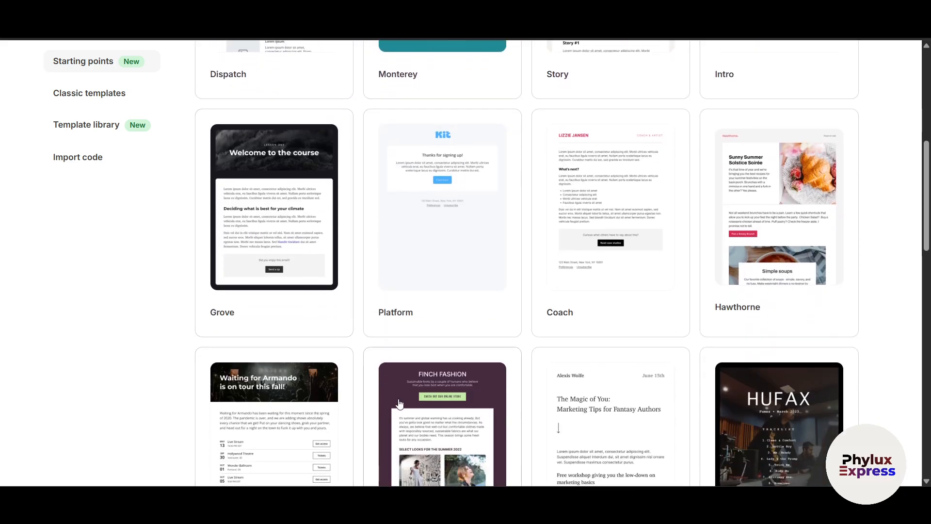
Open the Finch template and select the FINCH FASHION heading and the intro paragraph text
left_click(483, 330)
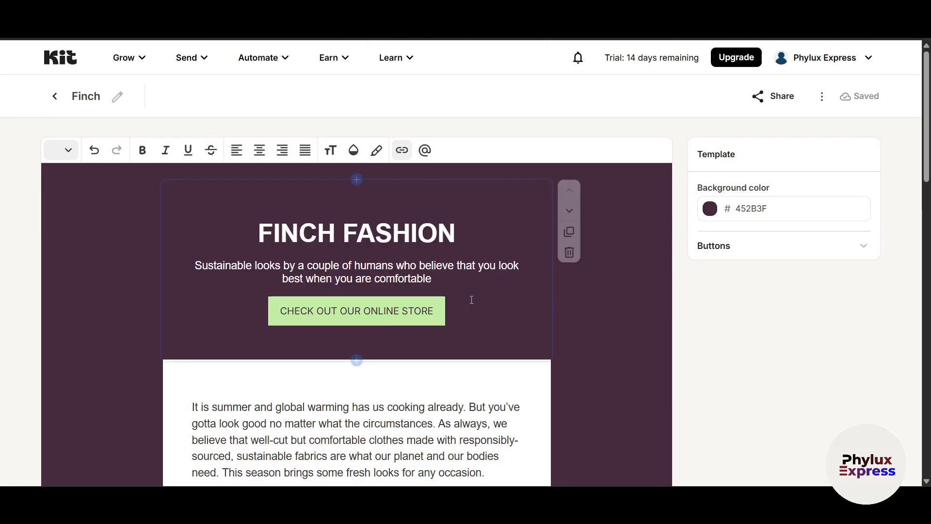
scroll(602, 346, "down", 3)
scroll(604, 344, "up", 3)
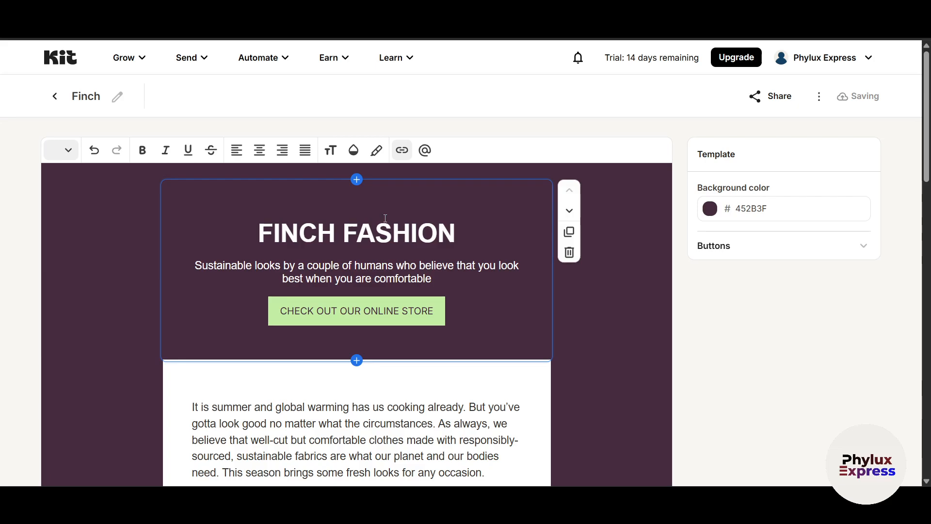
left_click(467, 235)
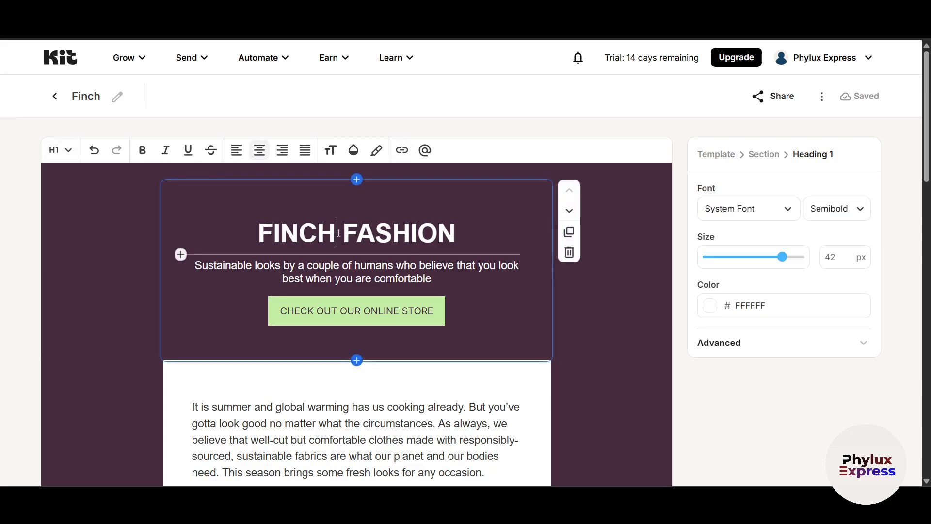
left_click_drag(467, 235, 278, 230)
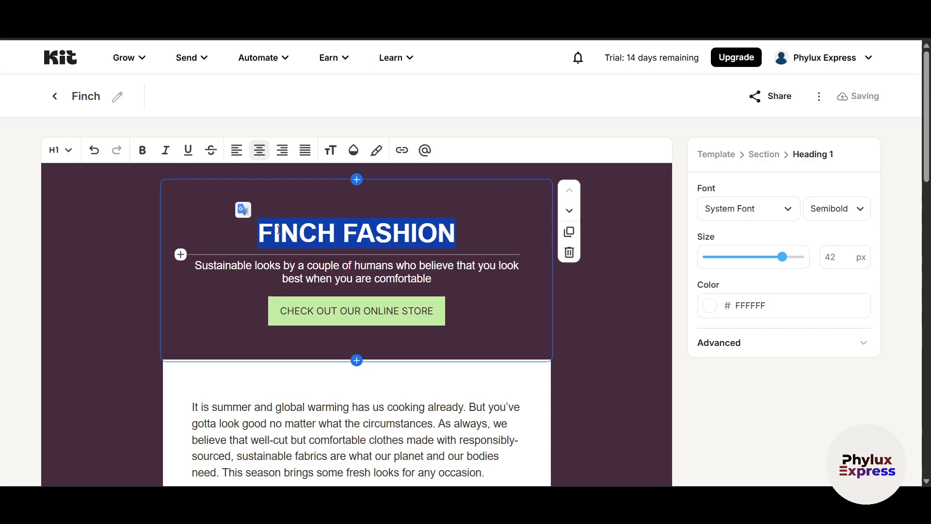
scroll(469, 281, "down", 3)
left_click(400, 291)
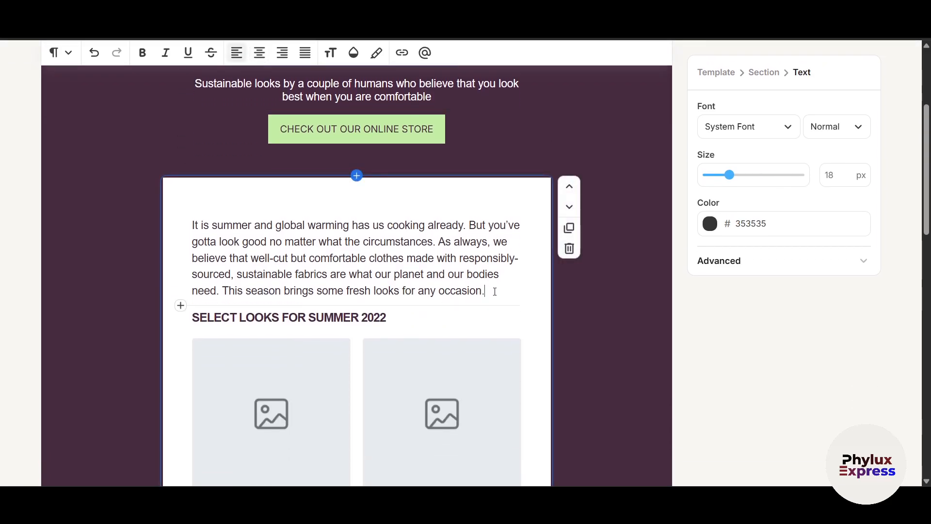
left_click_drag(495, 292, 192, 225)
scroll(268, 260, "down", 3)
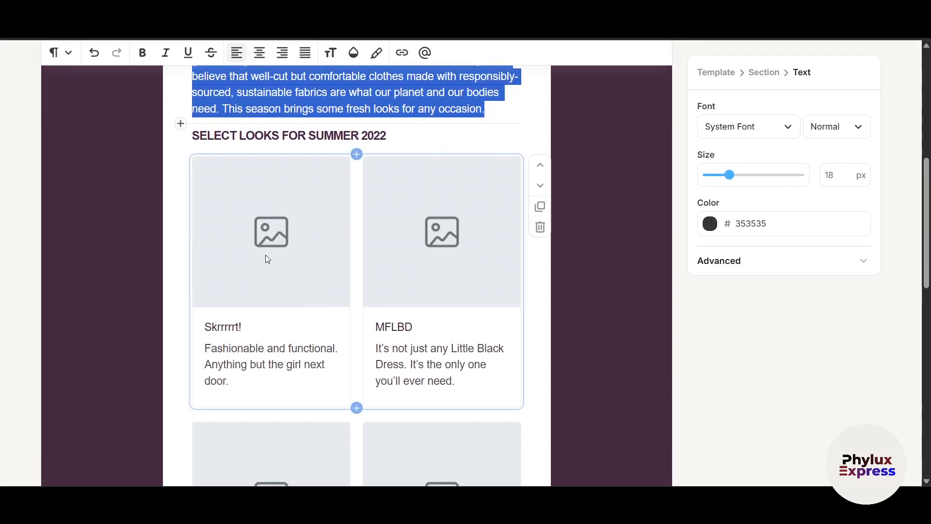
left_click(268, 259)
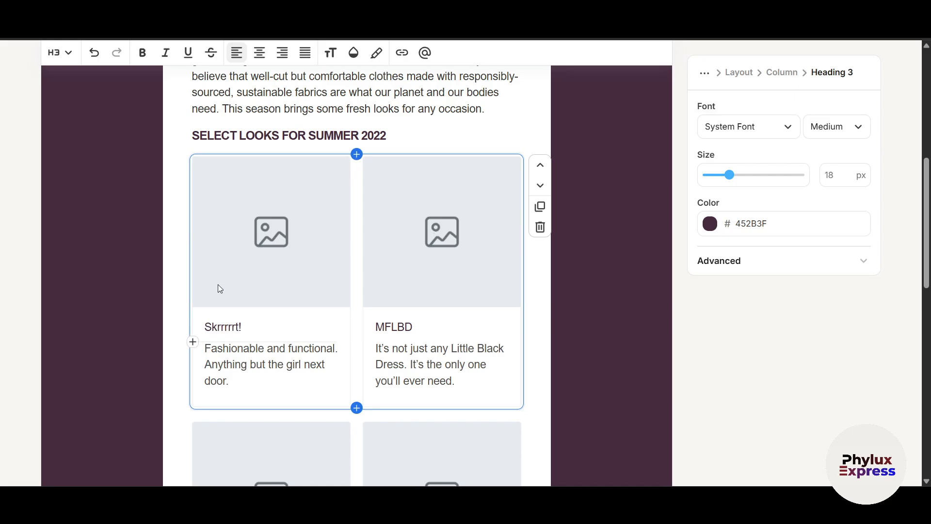
Insert a product embed block above the summer-looks card grid
scroll(220, 289, "up", 4)
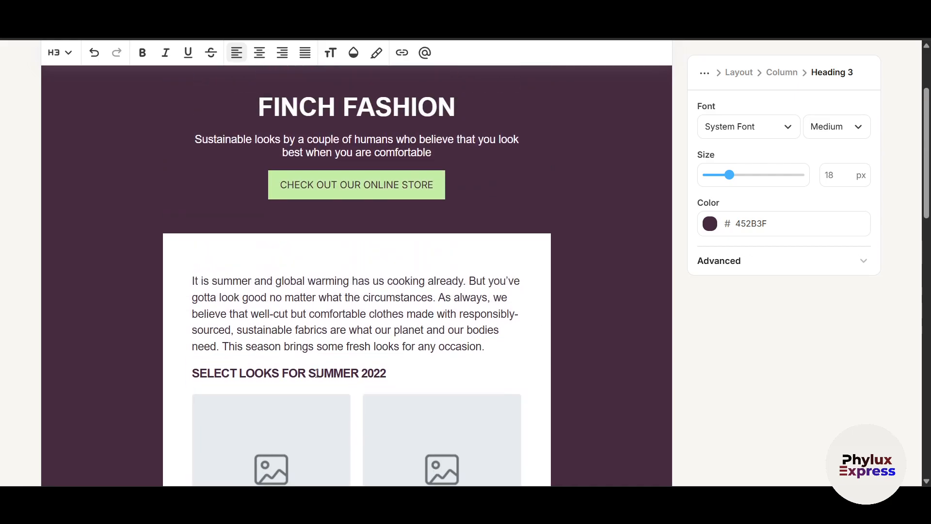
scroll(317, 373, "up", 2)
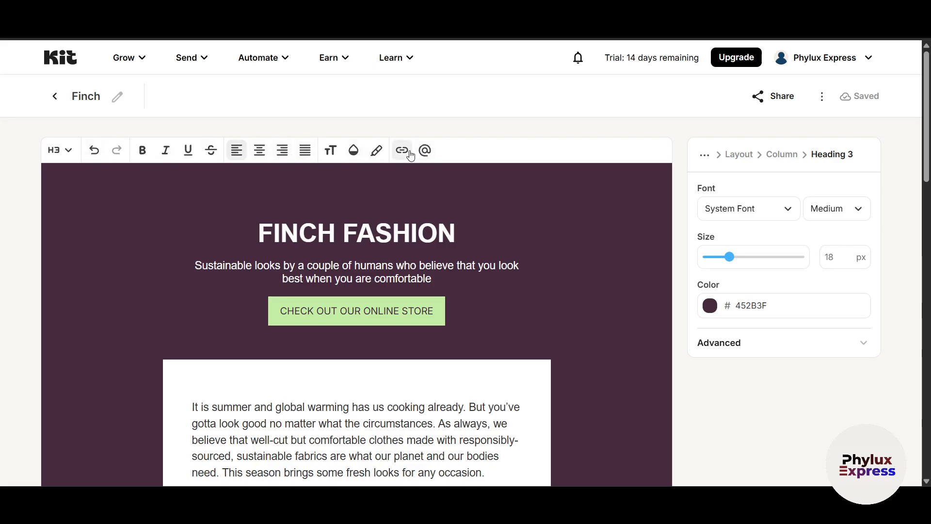
scroll(322, 374, "down", 4)
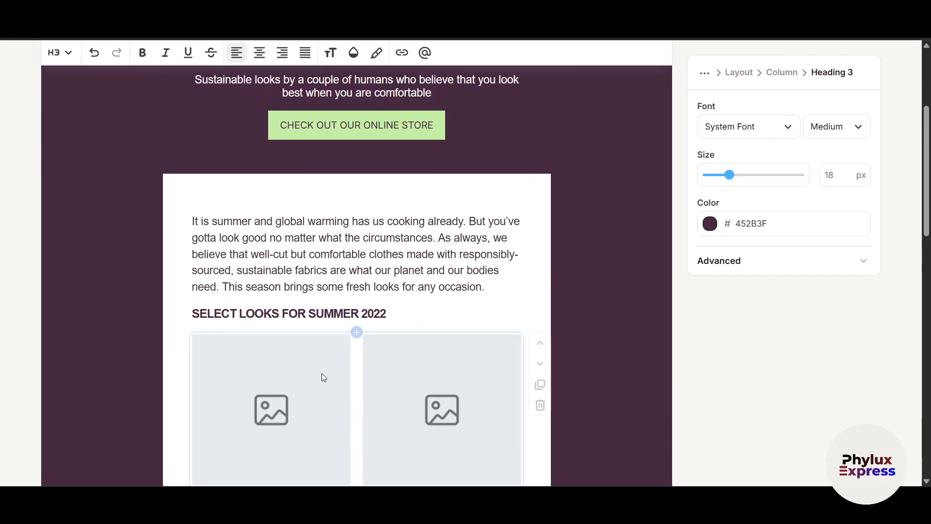
scroll(293, 228, "down", 4)
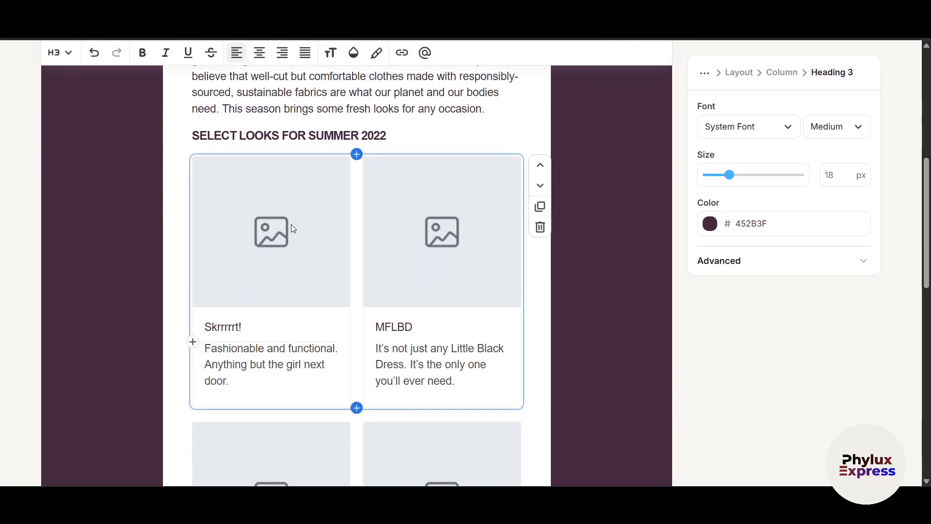
left_click(357, 154)
scroll(360, 206, "up", 3)
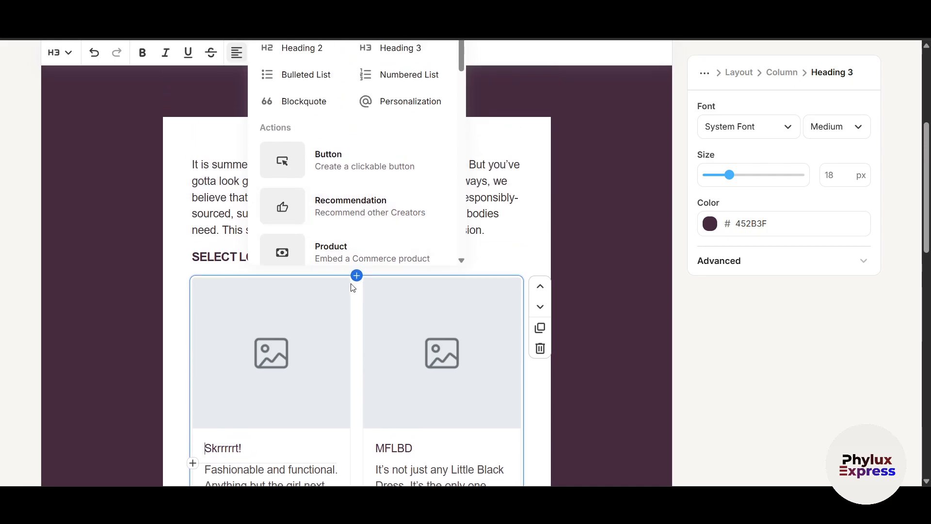
scroll(354, 291, "up", 2)
left_click(383, 311)
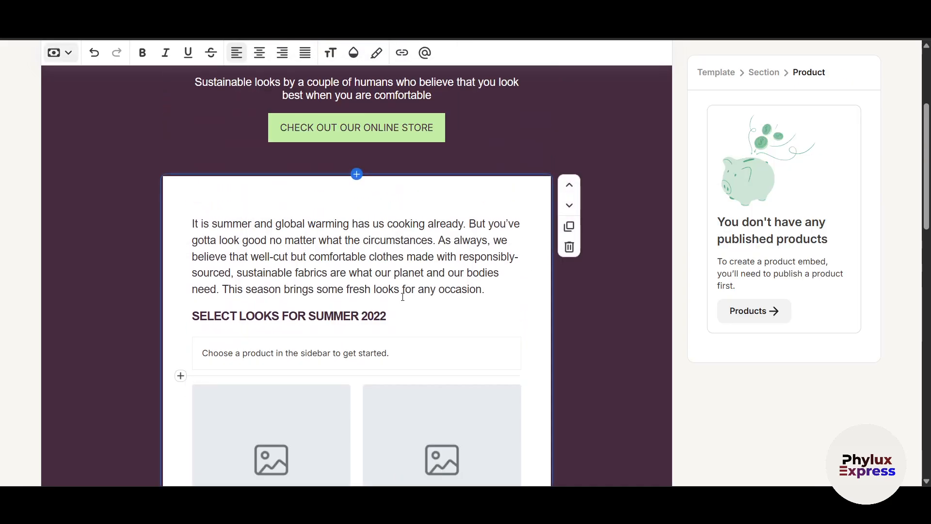
Add a second product embed block above the cards and open Kit Commerce, which is unavailable here
scroll(403, 297, "down", 15)
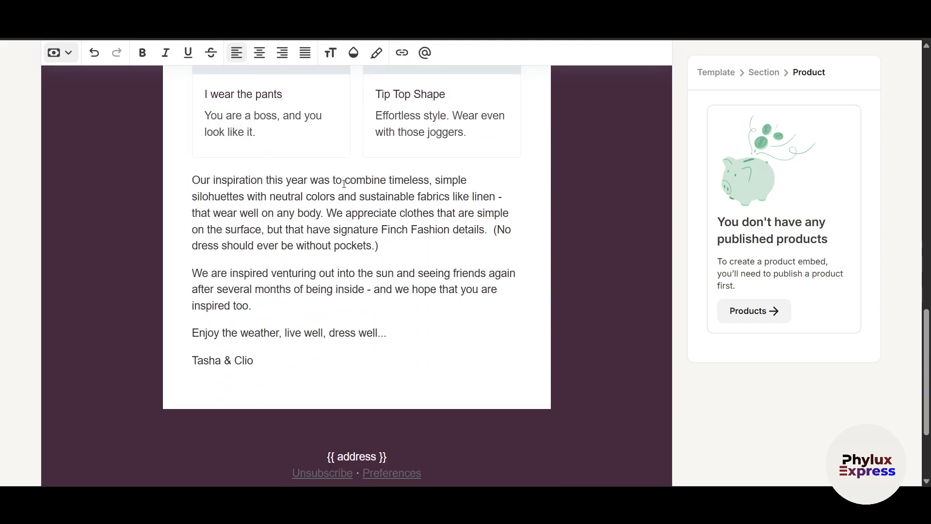
scroll(344, 183, "up", 10)
left_click(266, 270)
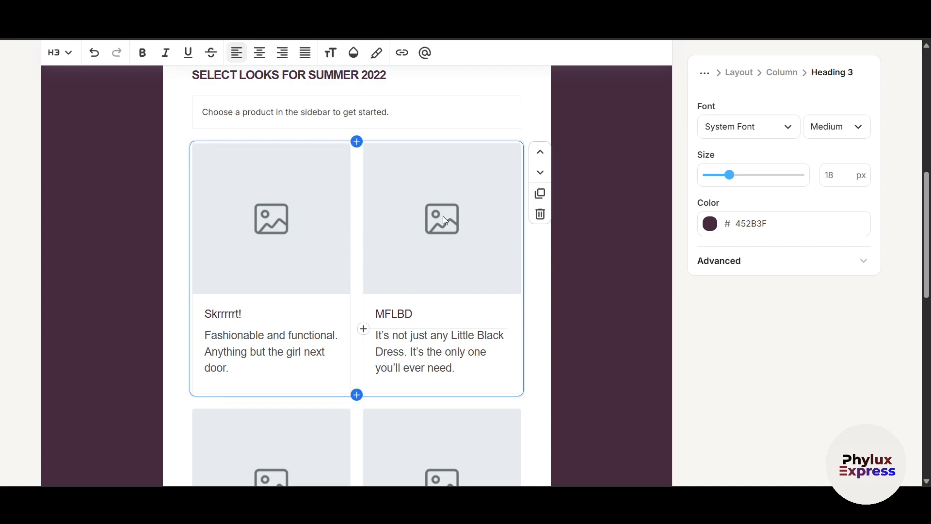
left_click(356, 141)
left_click(355, 119)
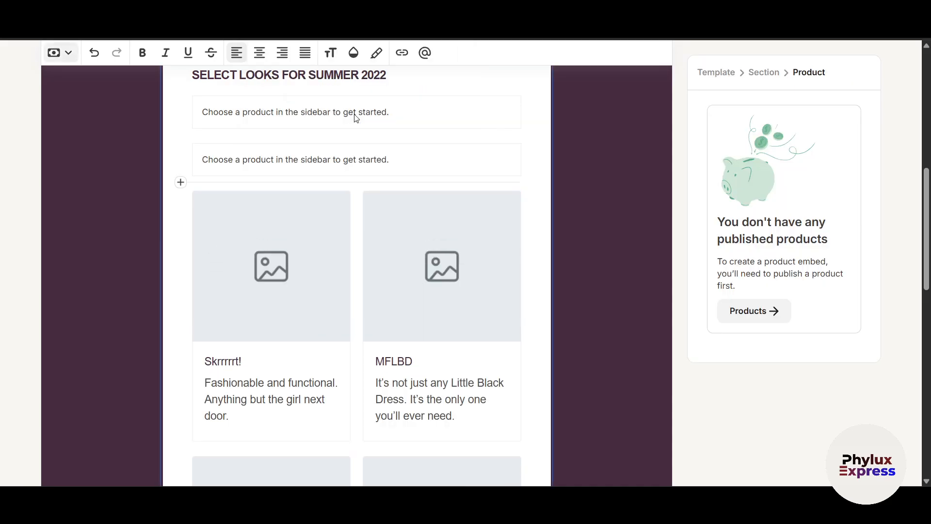
left_click(736, 313)
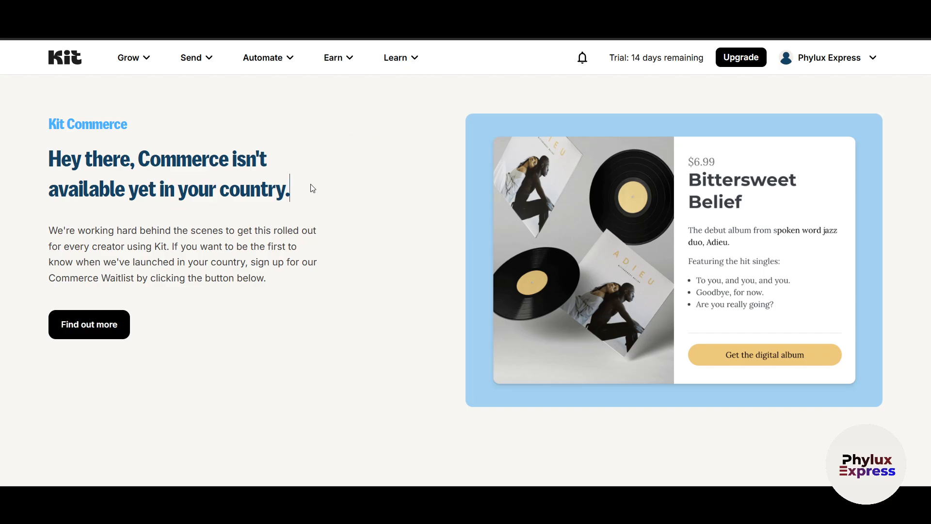
Go back from Commerce through the Finch editor to the Kit welcome dashboard
key("alt+Left")
scroll(593, 299, "down", 1)
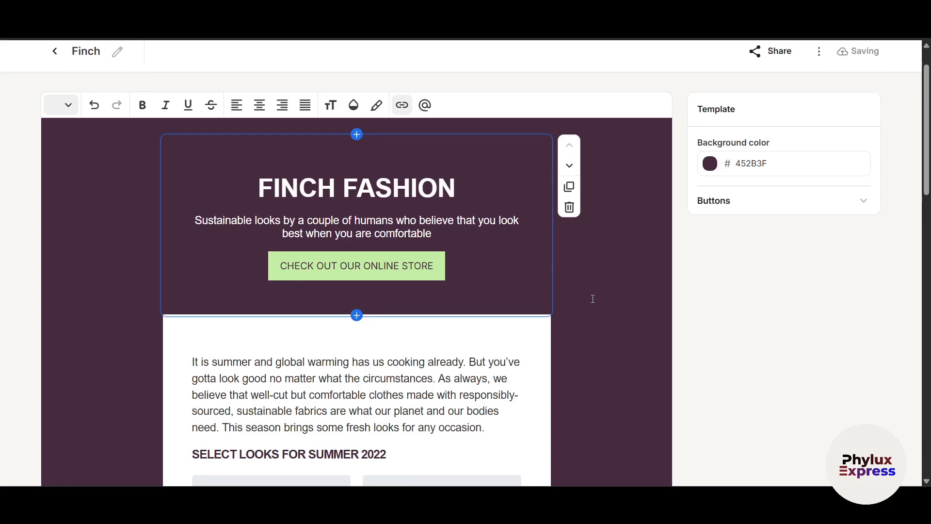
scroll(593, 299, "up", 1)
key("alt+Left")
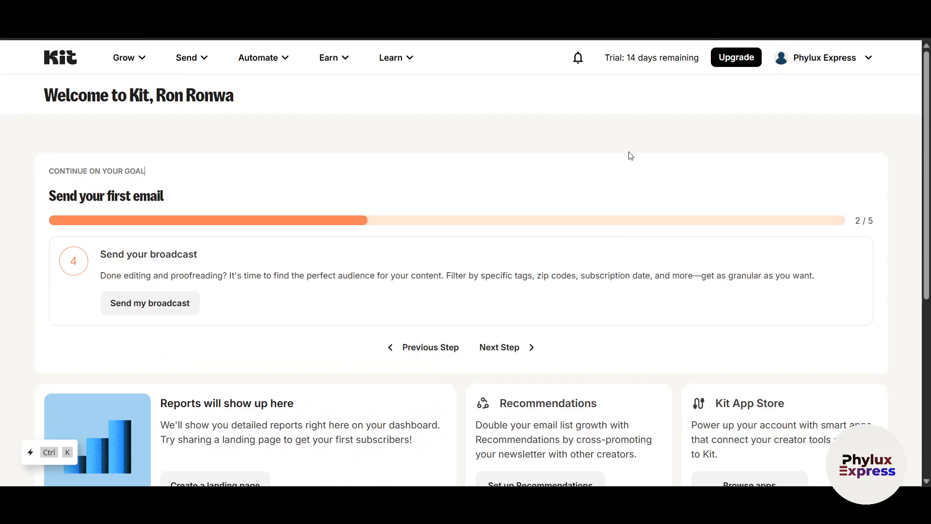
Open the Subscribers page from the Grow menu
left_click(137, 62)
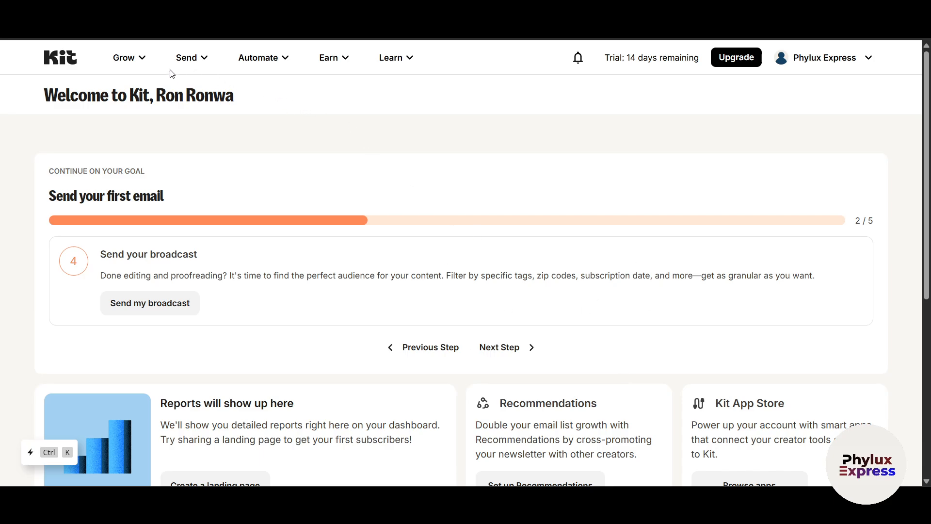
mouse_move(138, 60)
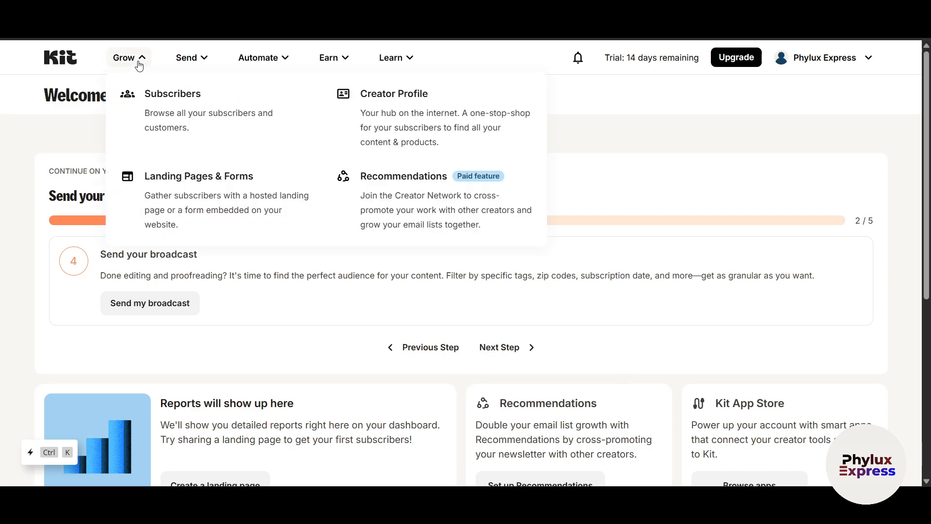
left_click(186, 115)
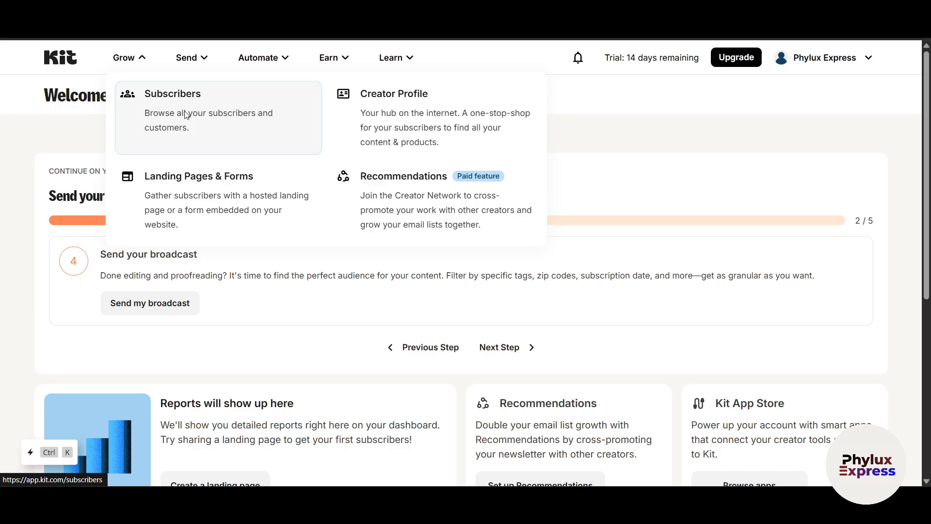
scroll(630, 337, "down", 2)
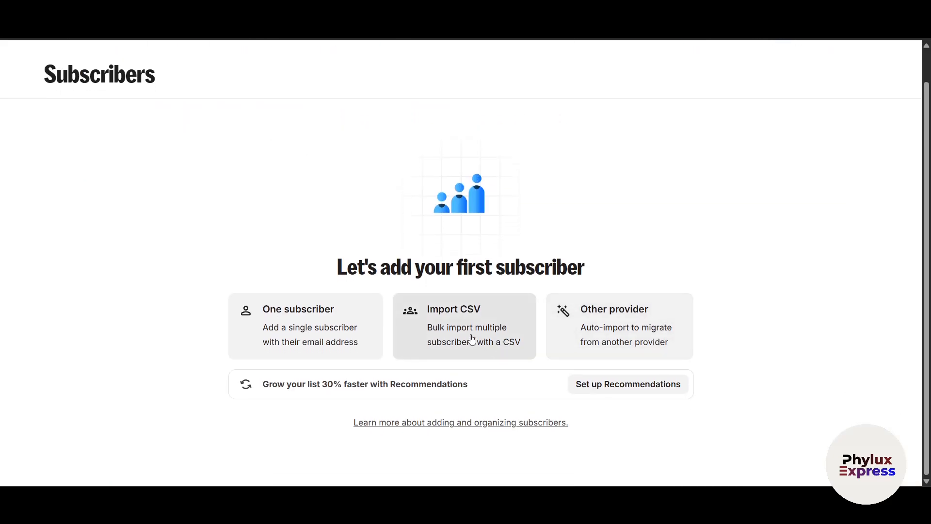
scroll(773, 366, "up", 2)
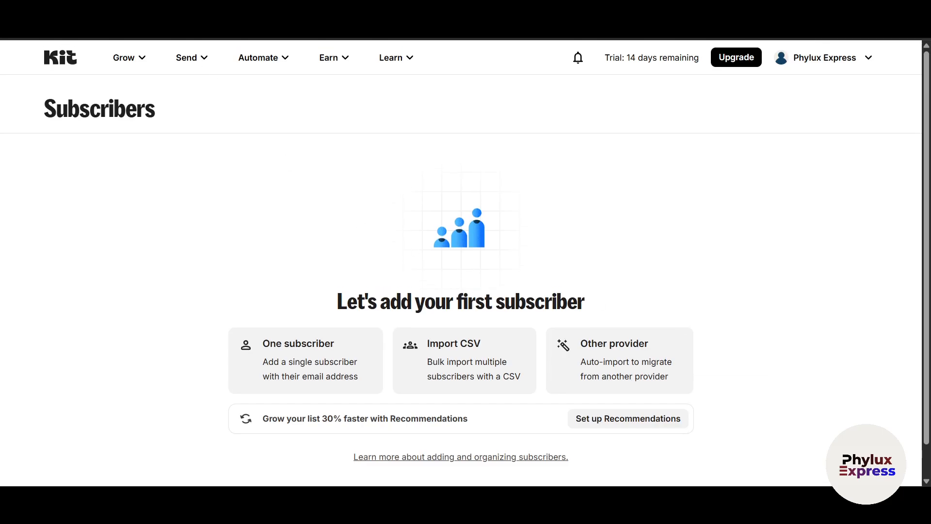
left_click(127, 57)
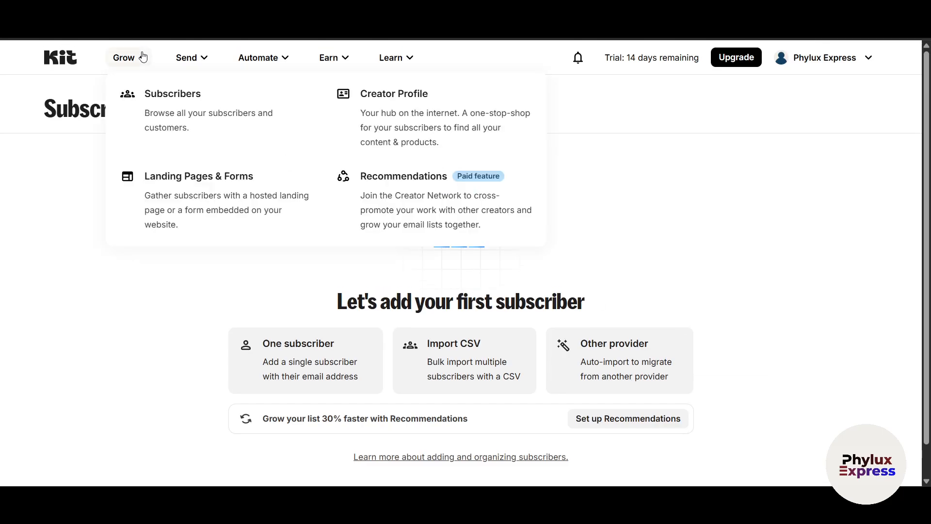
Open the Creator Profile editor and switch between mobile and desktop previews
left_click(404, 128)
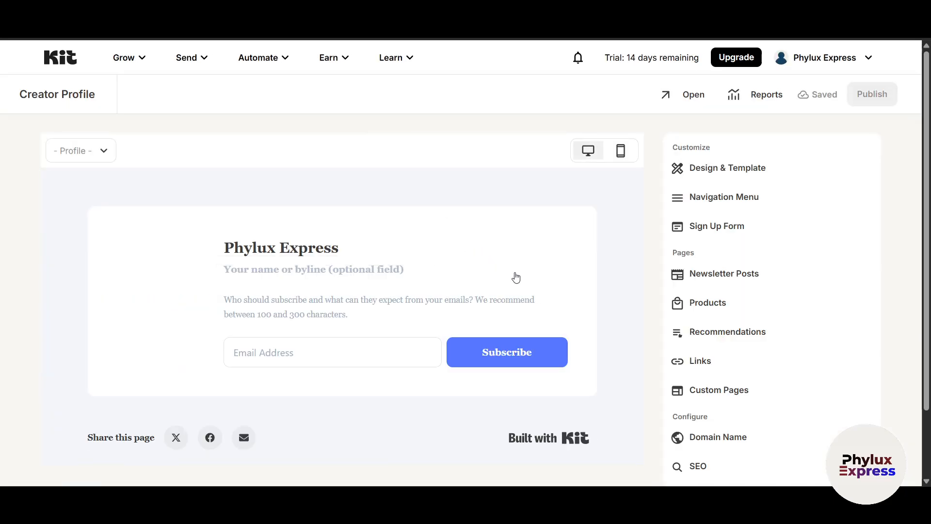
scroll(379, 290, "down", 1)
scroll(233, 260, "up", 1)
scroll(242, 262, "down", 1)
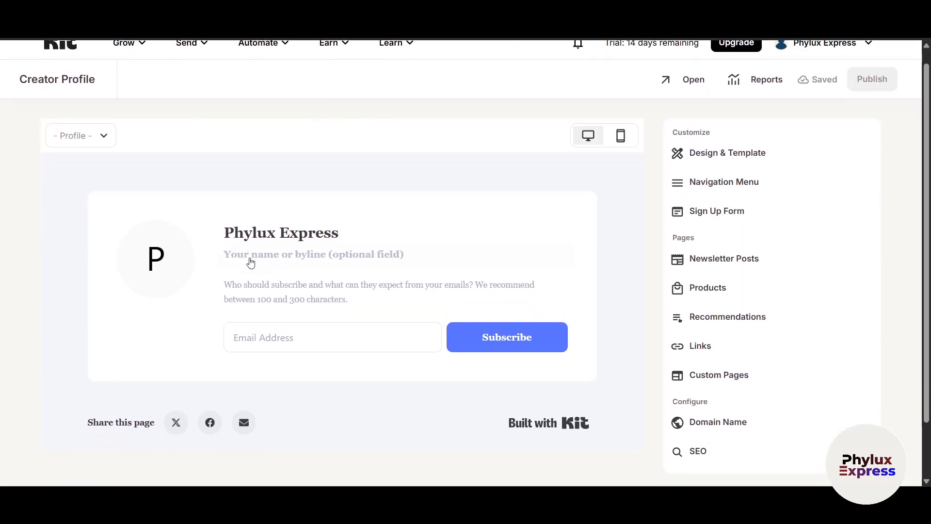
left_click(622, 135)
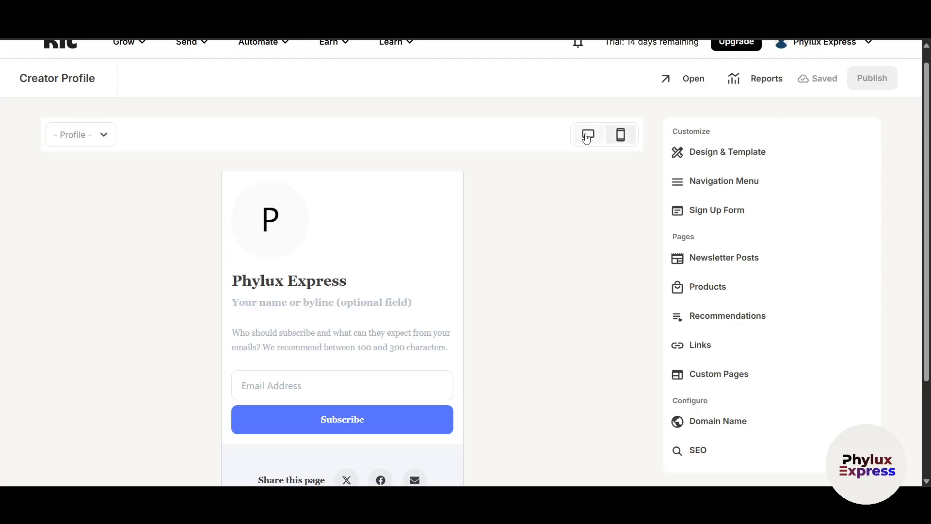
left_click(588, 134)
Type a test profile description, trimming it down to 'S'
left_click(325, 289)
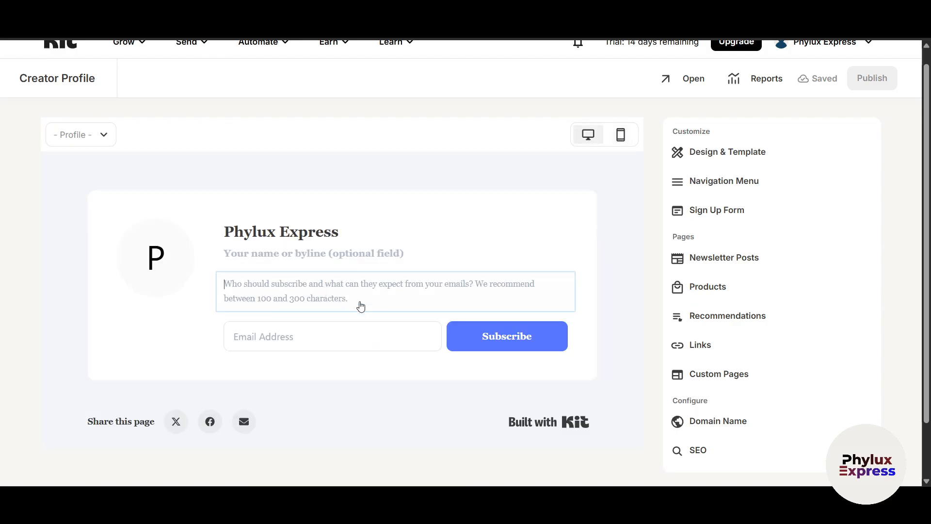
type("SDFSEF")
key("BackSpace")
key("BackSpace")
key("BackSpace")
key("BackSpace")
key("BackSpace")
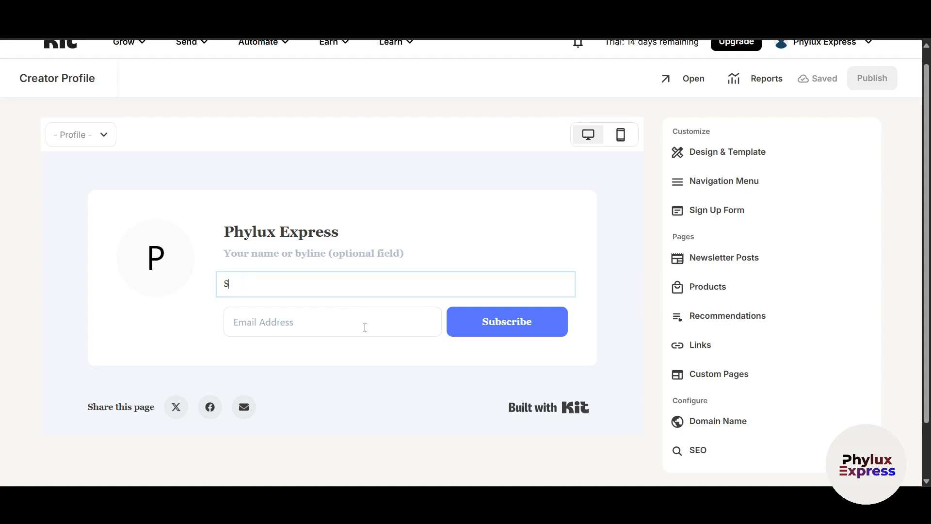
scroll(534, 328, "down", 2)
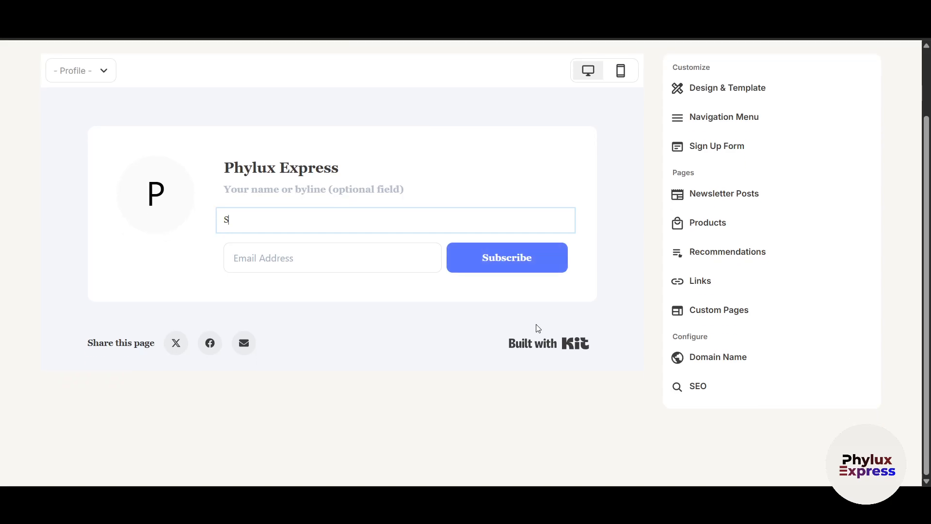
scroll(538, 329, "up", 2)
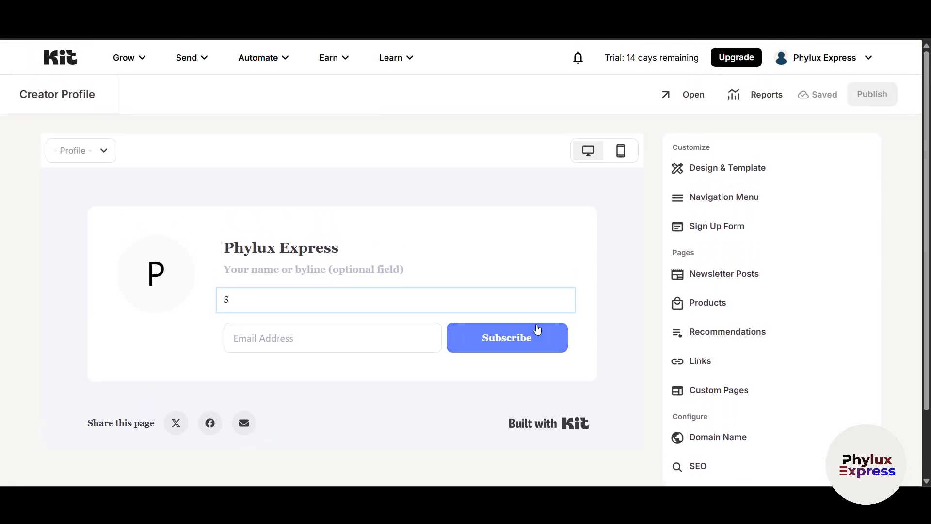
scroll(371, 405, "down", 1)
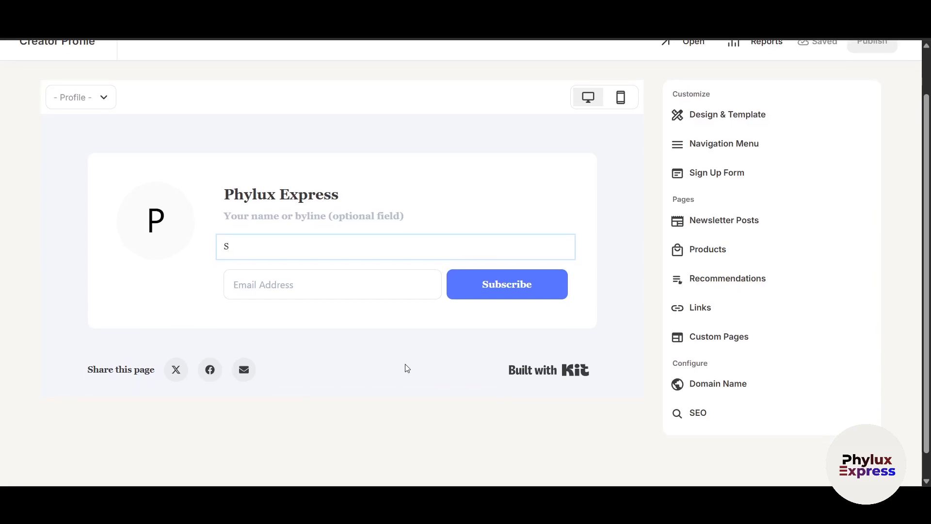
scroll(466, 391, "up", 1)
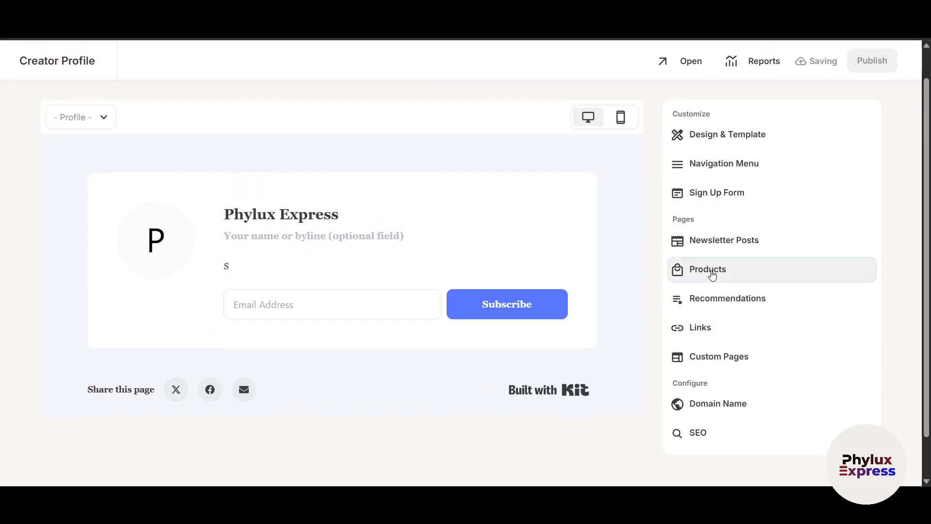
Look through the profile's Products and Links settings panels
left_click(711, 270)
left_click(684, 121)
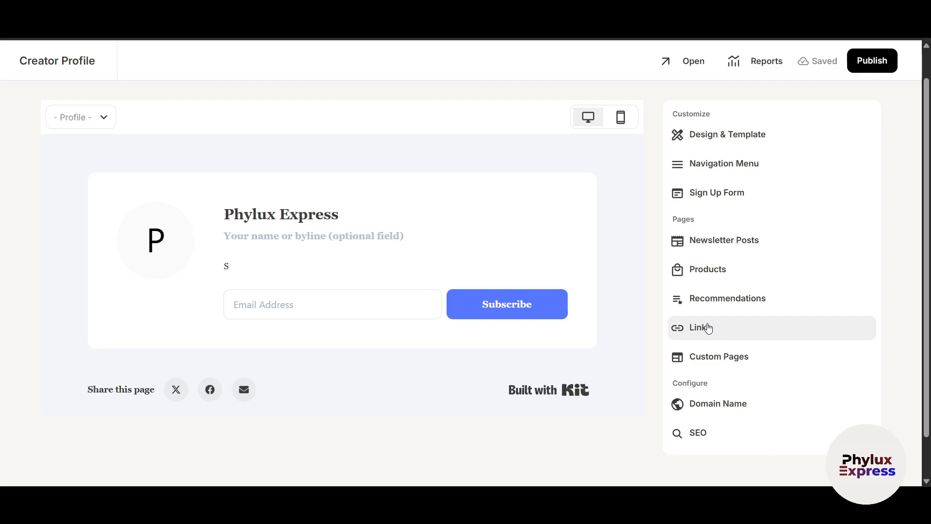
left_click(708, 328)
left_click(684, 117)
scroll(723, 272, "up", 1)
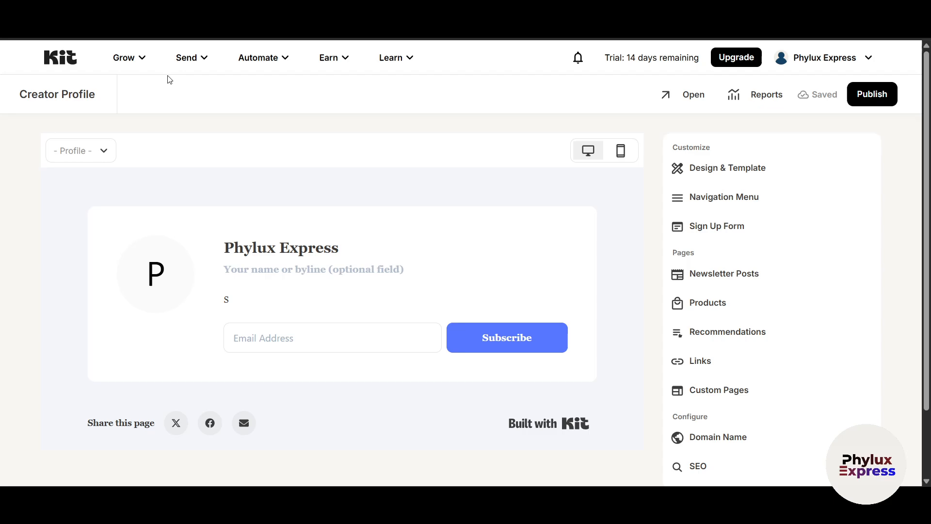
Open the Landing Pages & Forms list from the Grow menu
left_click(131, 57)
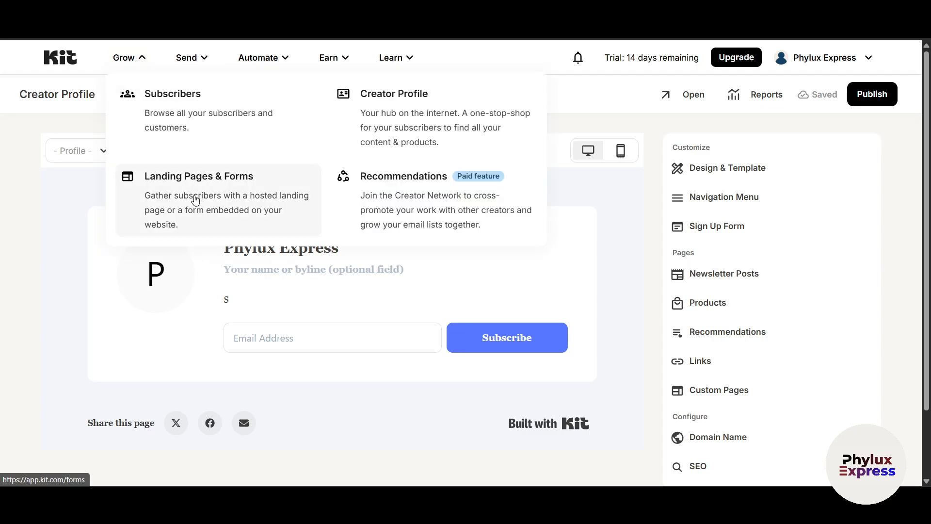
left_click(219, 187)
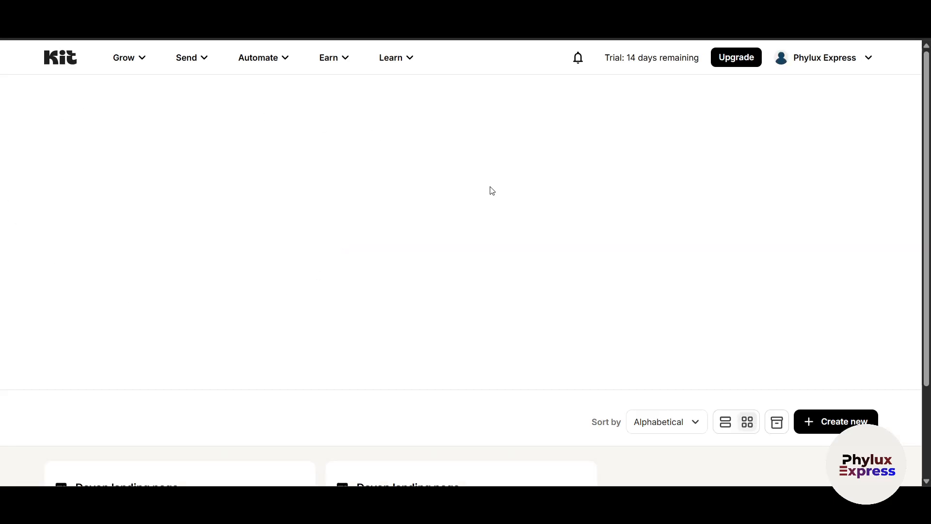
scroll(465, 287, "down", 1)
scroll(433, 276, "up", 1)
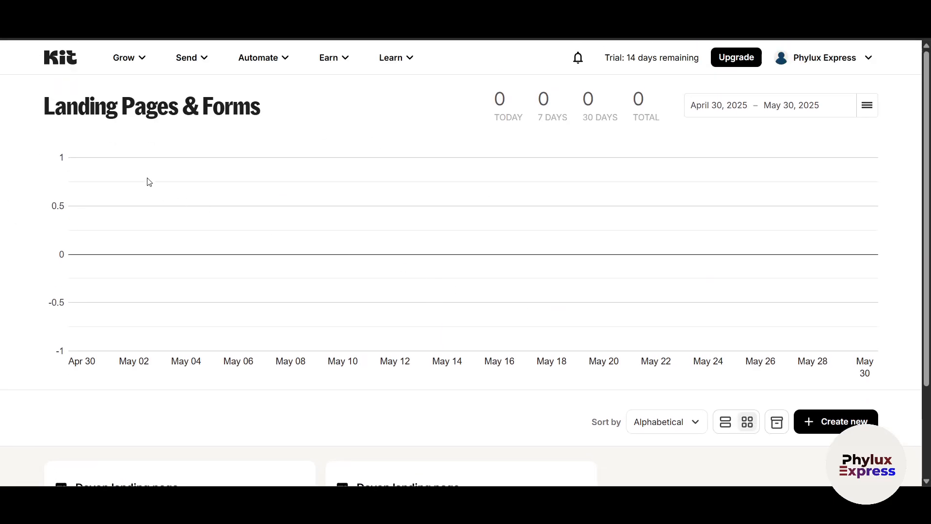
scroll(634, 318, "down", 2)
scroll(144, 191, "up", 2)
scroll(776, 271, "down", 3)
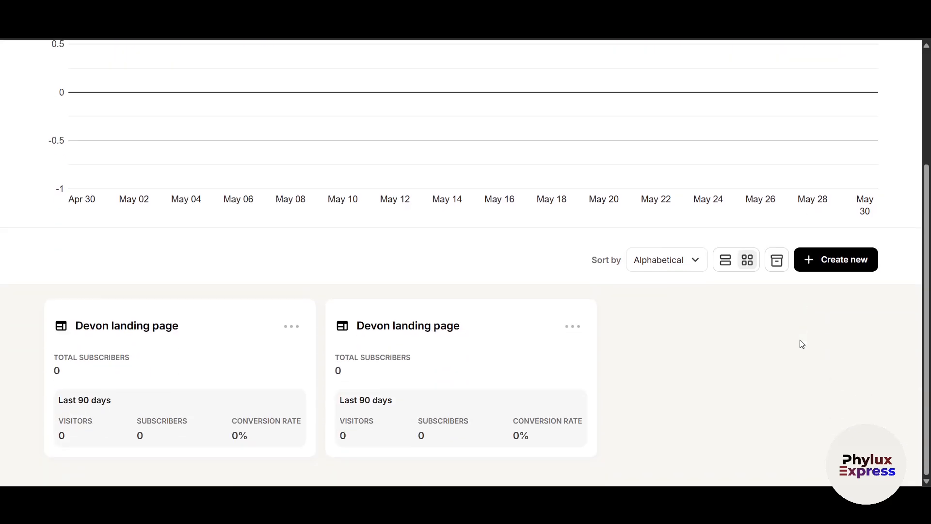
Start a new landing page, then back out to the form-or-landing-page choice
left_click(841, 265)
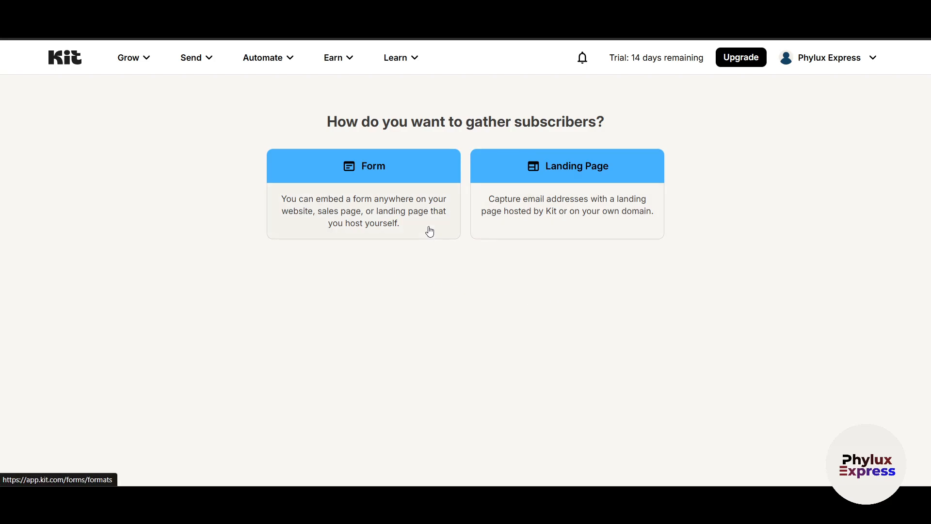
left_click(566, 213)
scroll(795, 427, "down", 5)
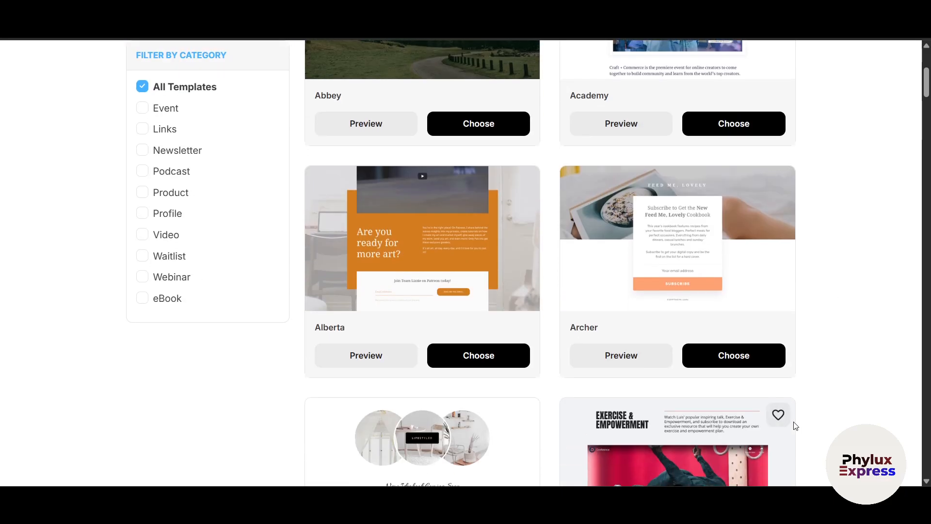
scroll(796, 426, "up", 5)
key("alt+Left")
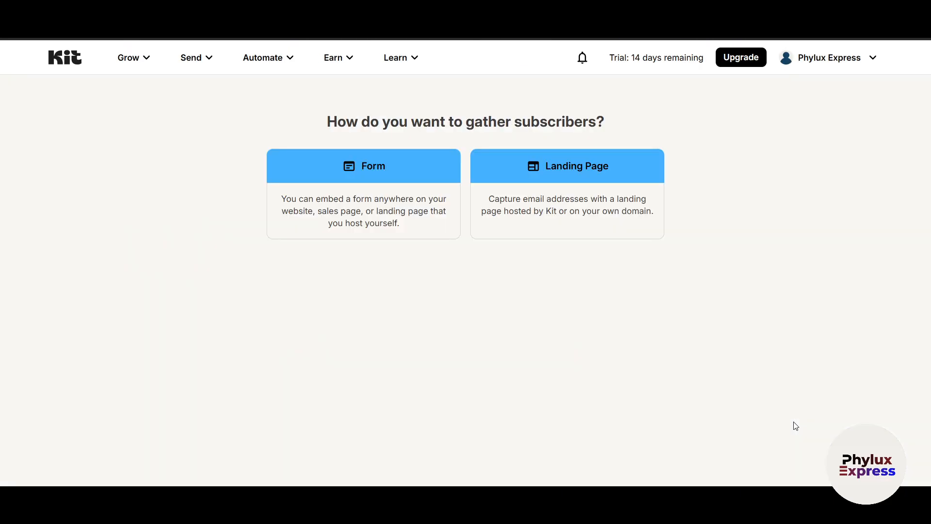
Choose an inline form to reach the Charlotte, Clare and Cocoa templates
left_click(375, 191)
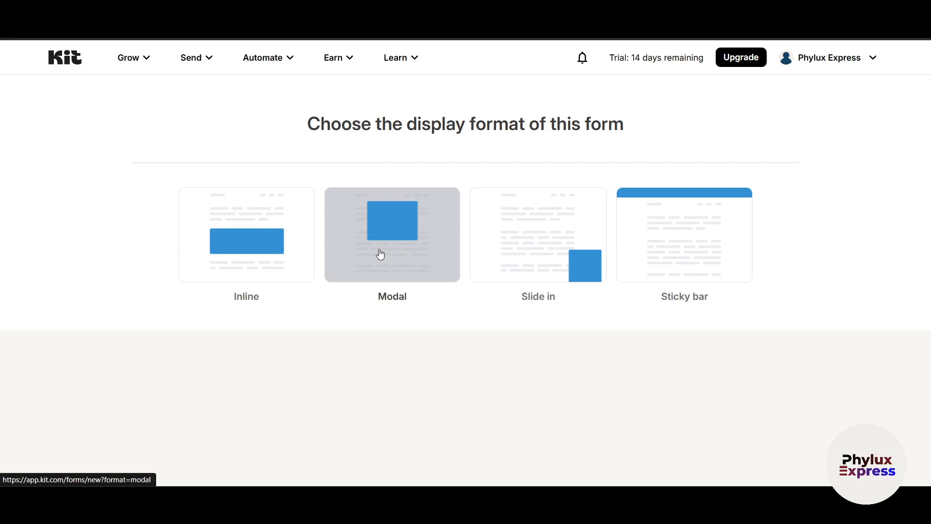
left_click(277, 234)
scroll(271, 330, "down", 1)
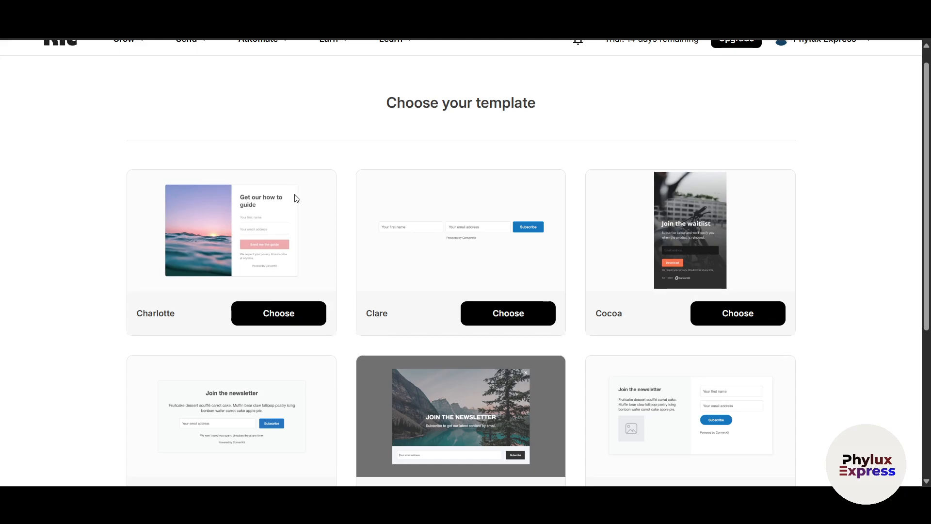
scroll(316, 274, "up", 1)
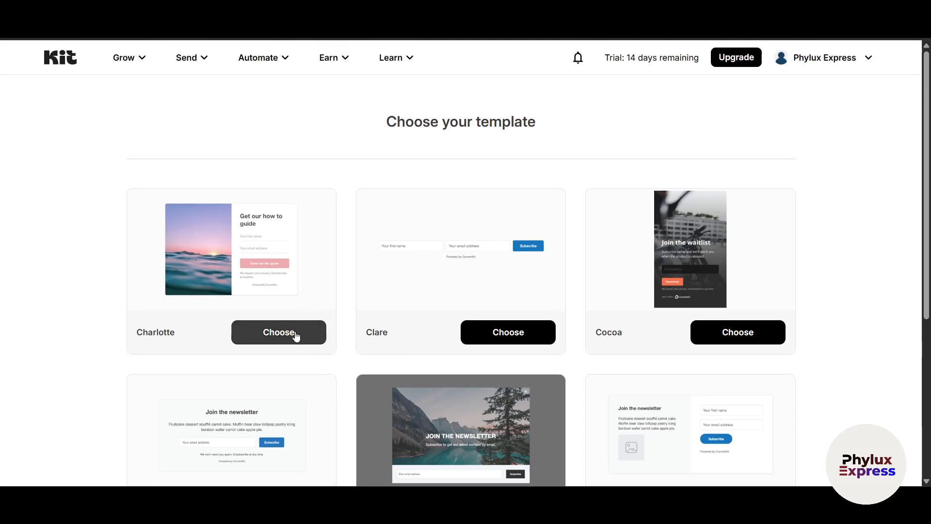
scroll(294, 334, "down", 1)
scroll(291, 332, "up", 1)
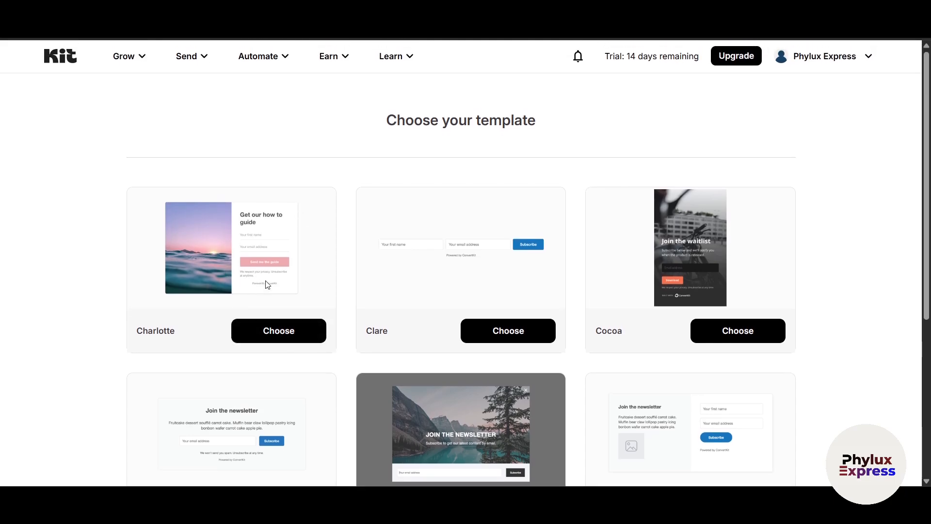
Create the form from the Charlotte template, publish it and select its JavaScript embed code
left_click(293, 338)
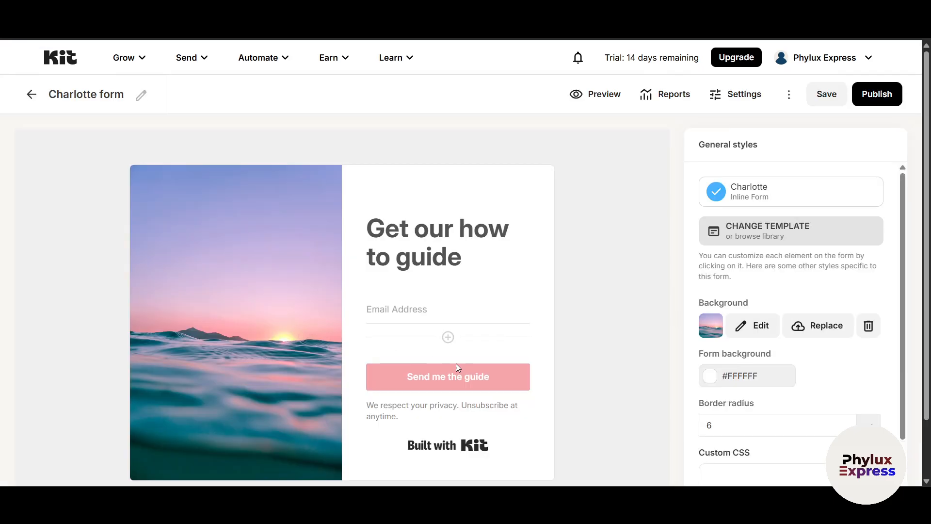
scroll(552, 236, "down", 1)
scroll(551, 236, "up", 1)
left_click(877, 94)
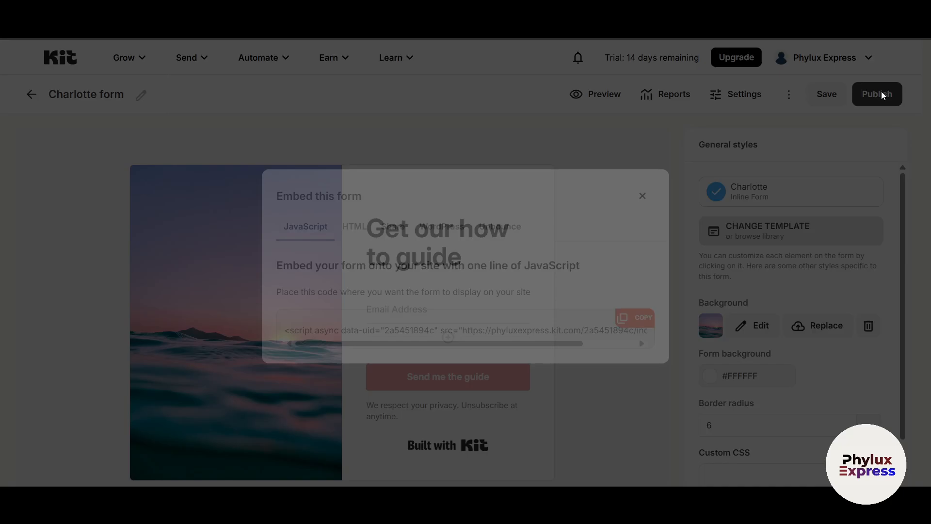
left_click(585, 338)
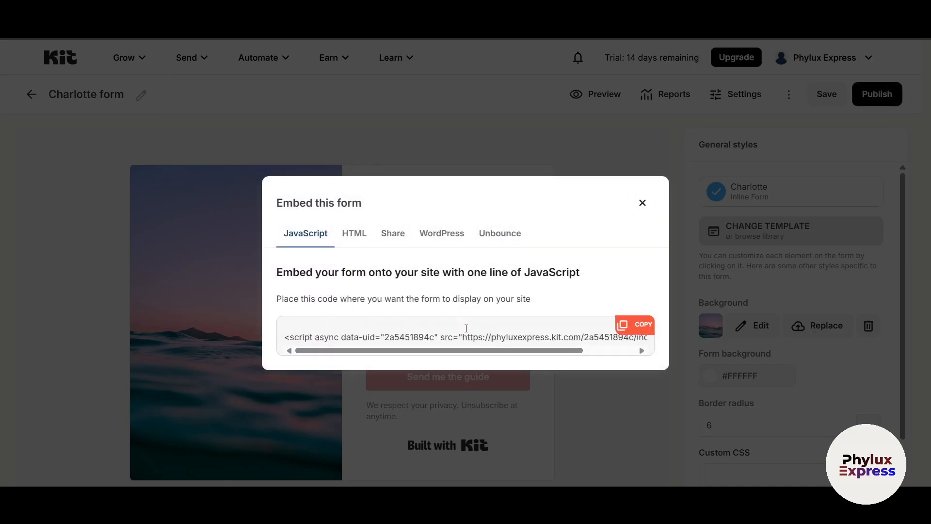
left_click(638, 330)
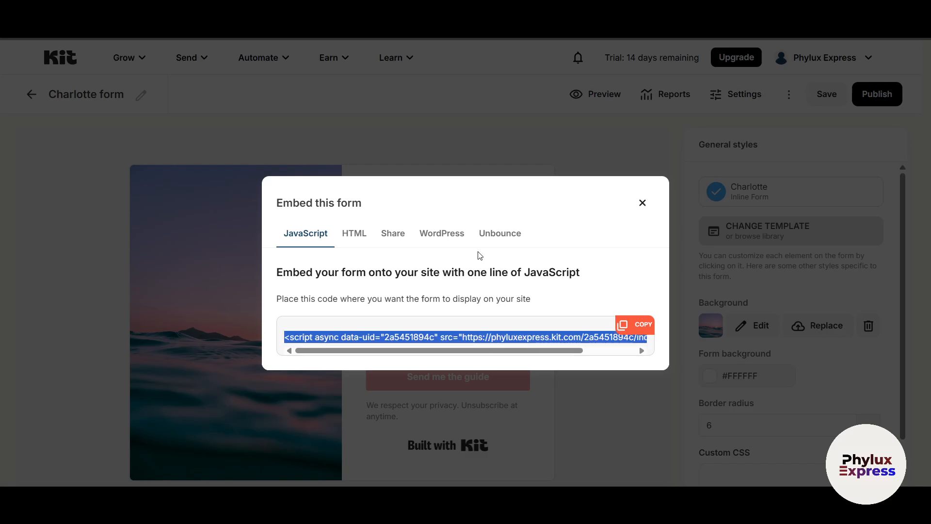
Review the HTML, share link, WordPress and Unbounce embed options, then return to the forms list
left_click(350, 235)
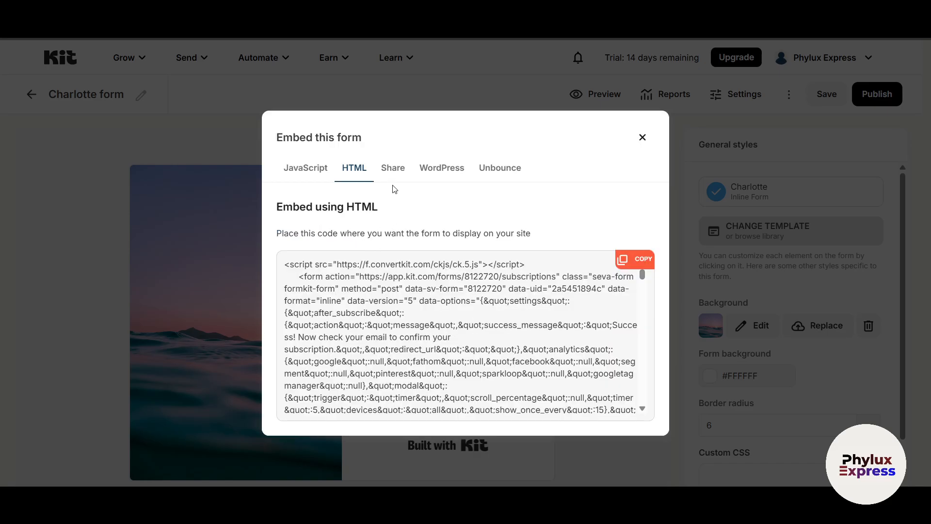
left_click(394, 170)
left_click(458, 251)
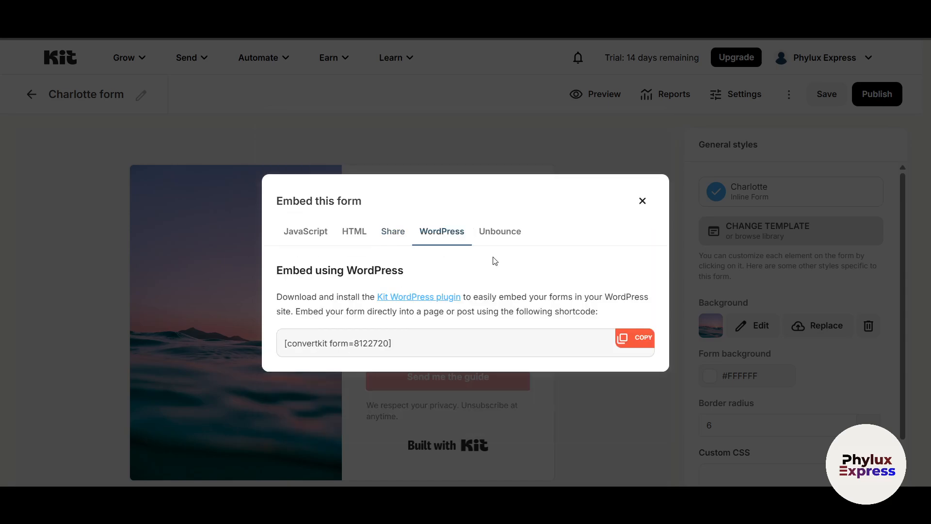
left_click(512, 236)
left_click(398, 241)
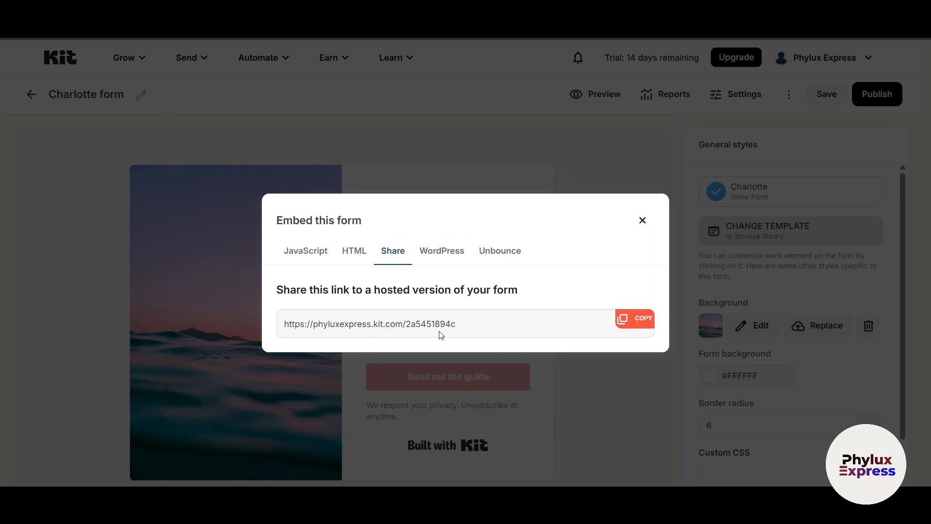
left_click(642, 221)
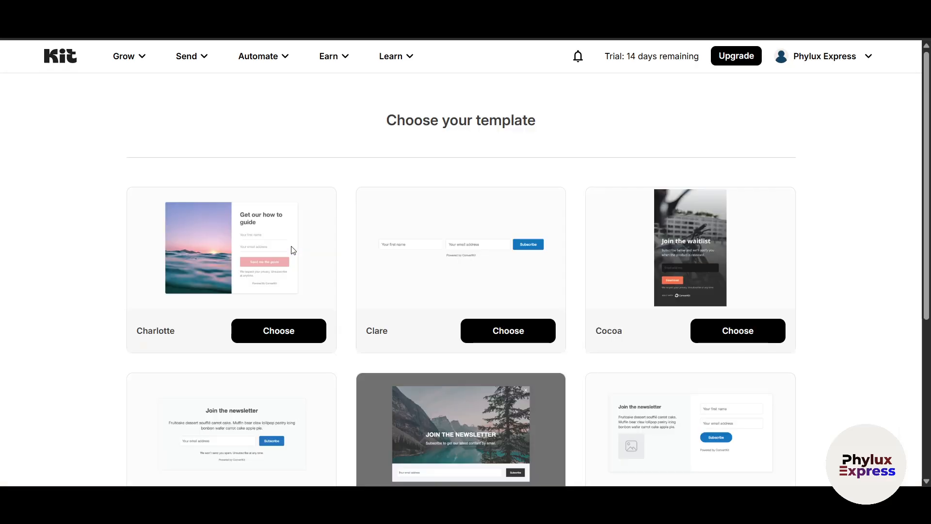
key("alt+Left")
key("alt+Left")
key("alt+Left")
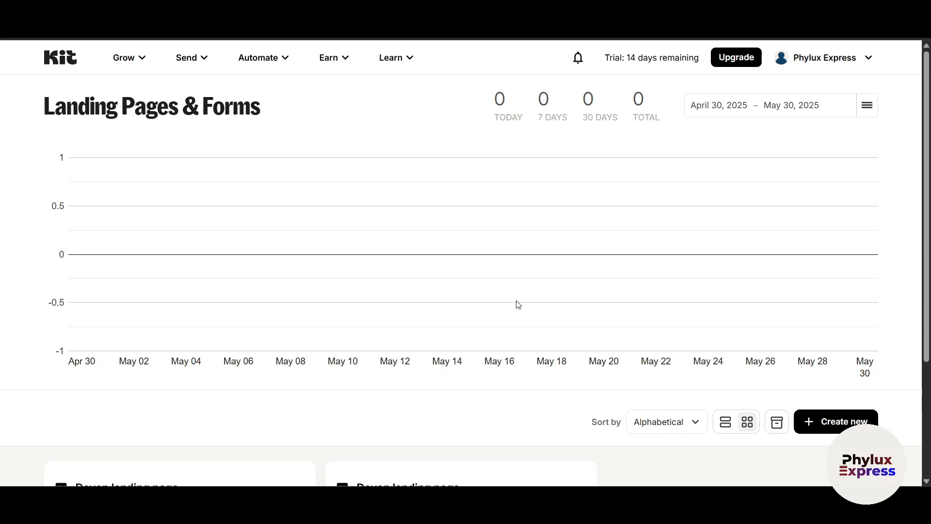
Go from the Grow menu to the Send menu and choose Broadcasts
left_click(141, 59)
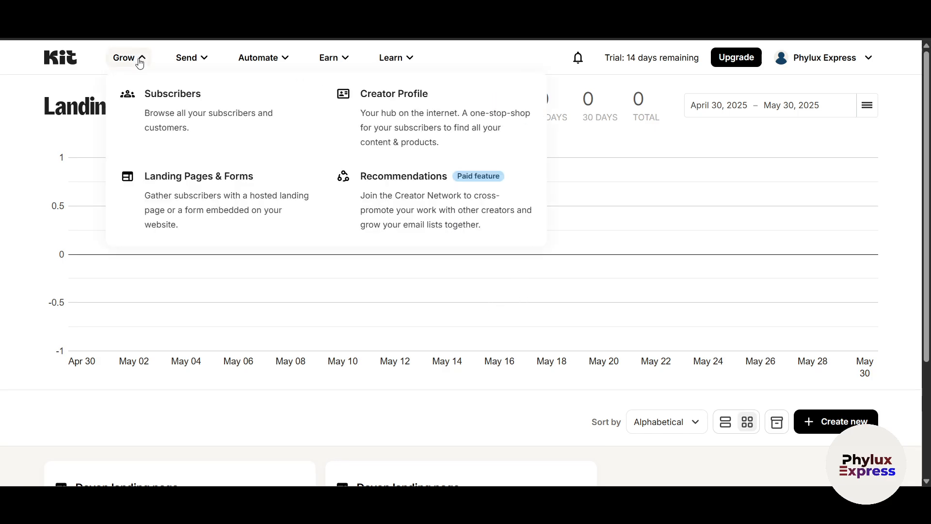
left_click(198, 66)
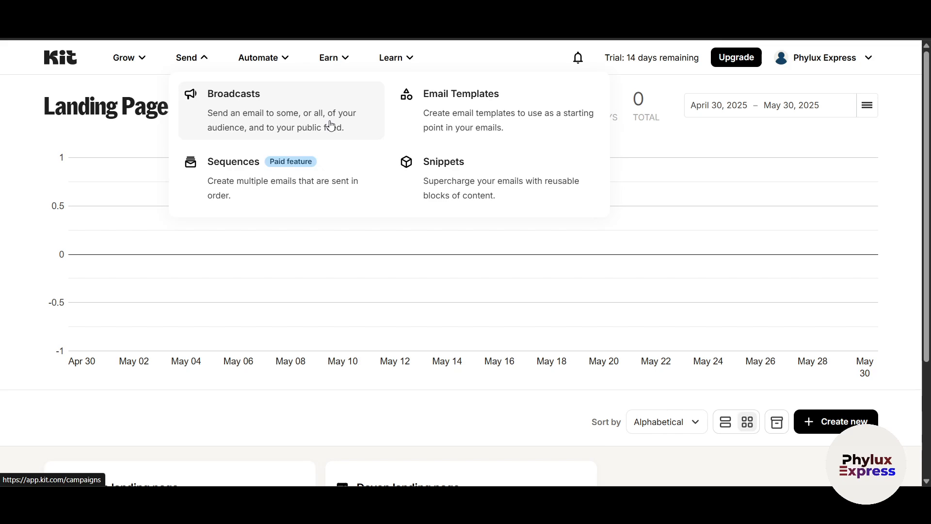
left_click(278, 108)
Start a new broadcast and scroll through the broadcast templates, including Finch
left_click(306, 131)
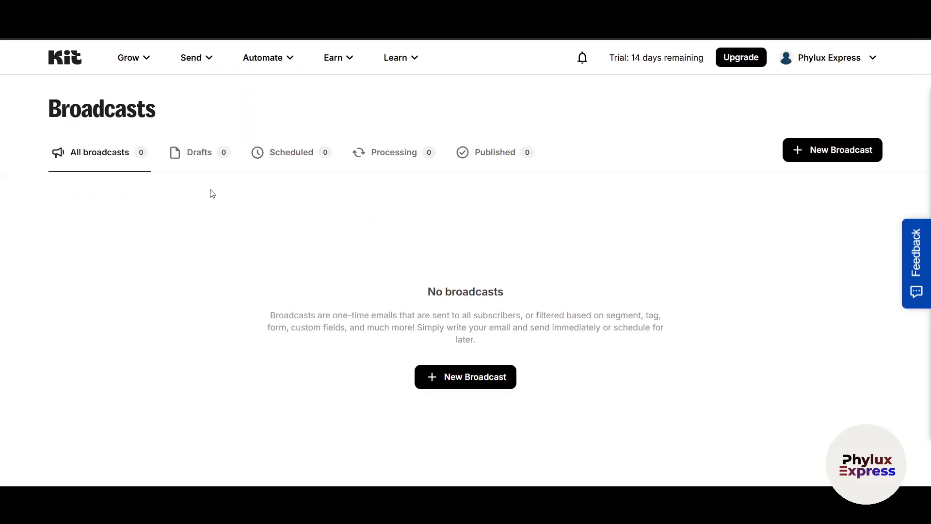
left_click(819, 165)
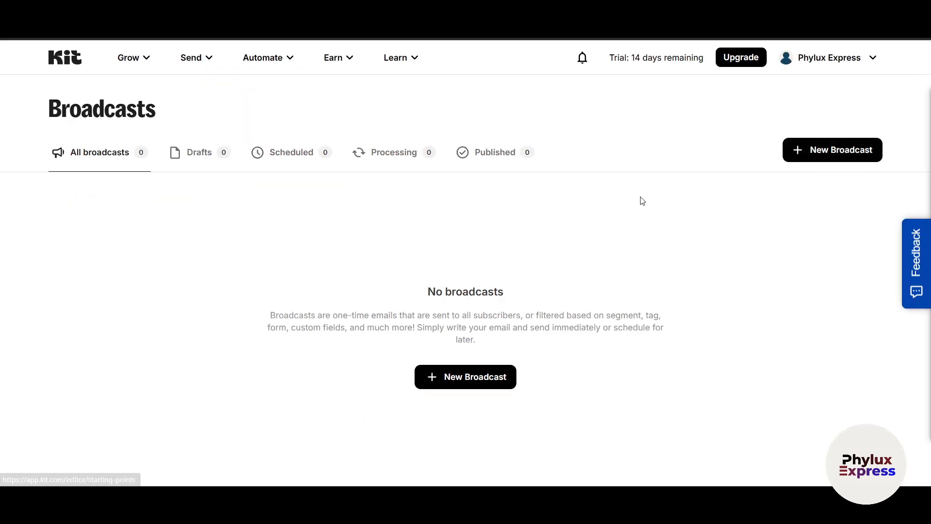
scroll(306, 358, "down", 1)
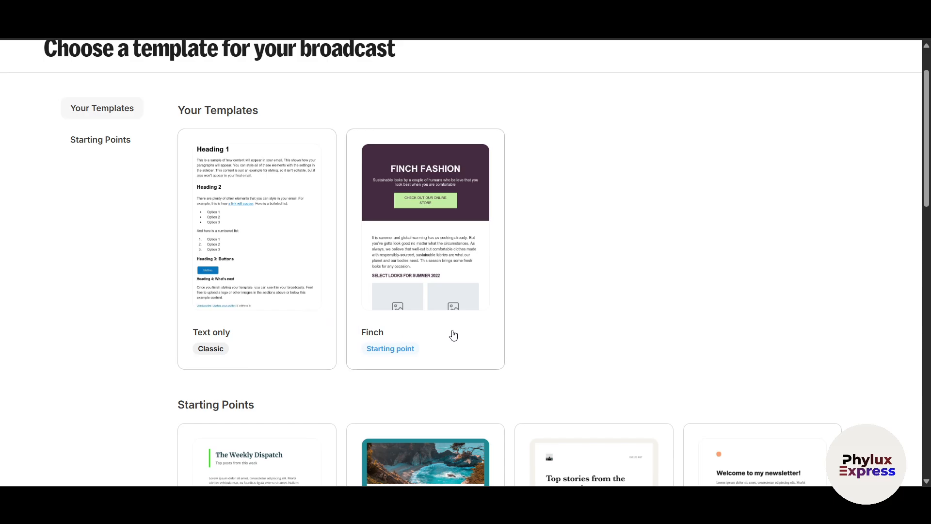
scroll(627, 312, "down", 1)
scroll(628, 312, "up", 2)
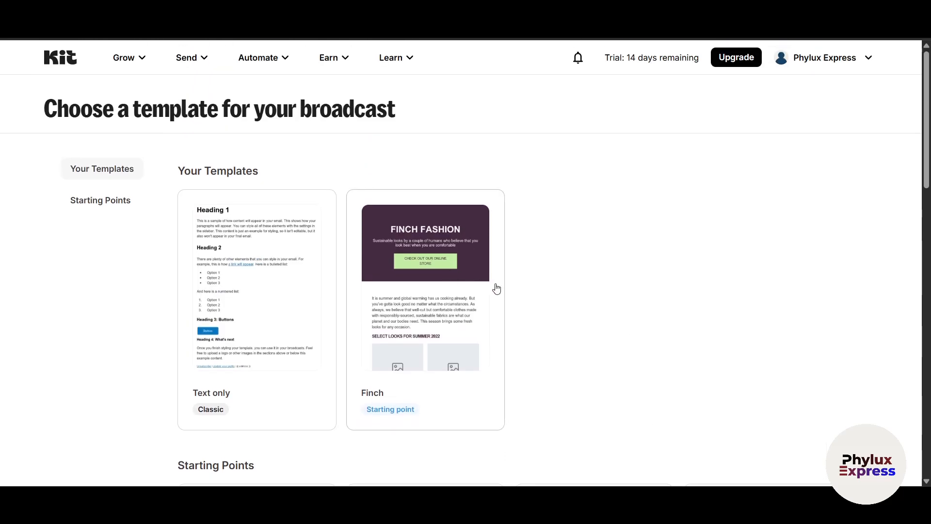
scroll(468, 328, "down", 2)
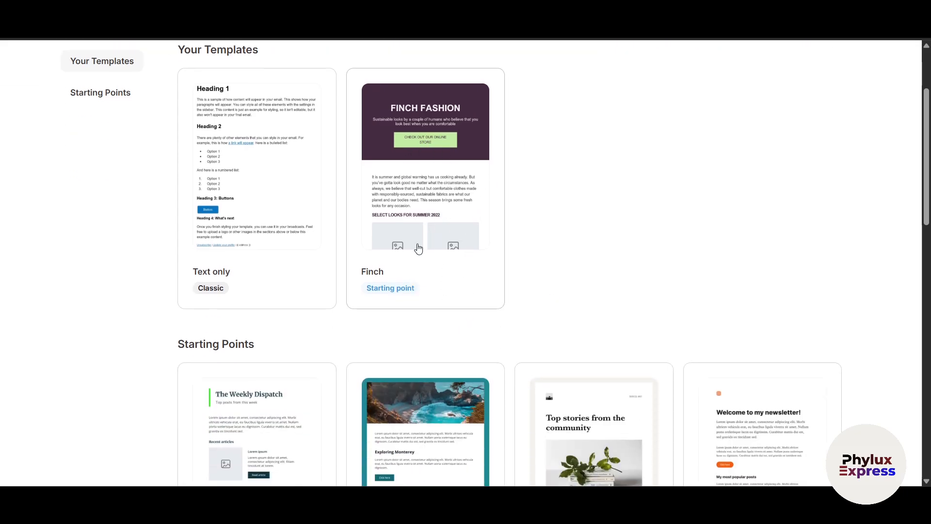
scroll(555, 304, "down", 2)
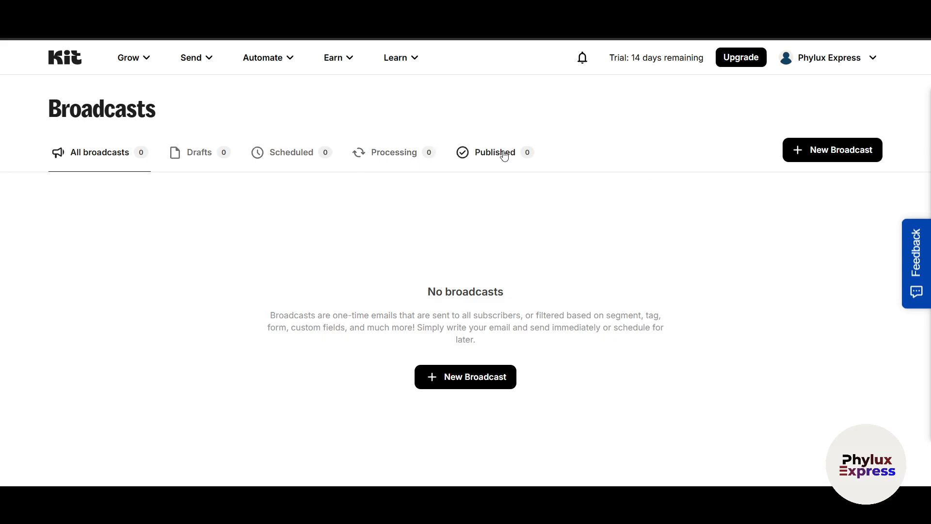
View the Text only and Finch email templates, then go to Sequences via the Send menu
left_click(207, 58)
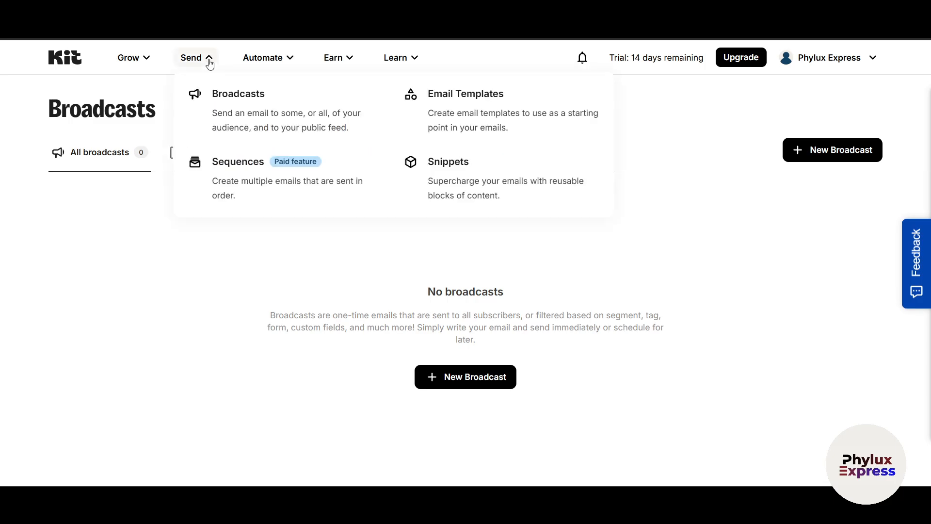
left_click(485, 119)
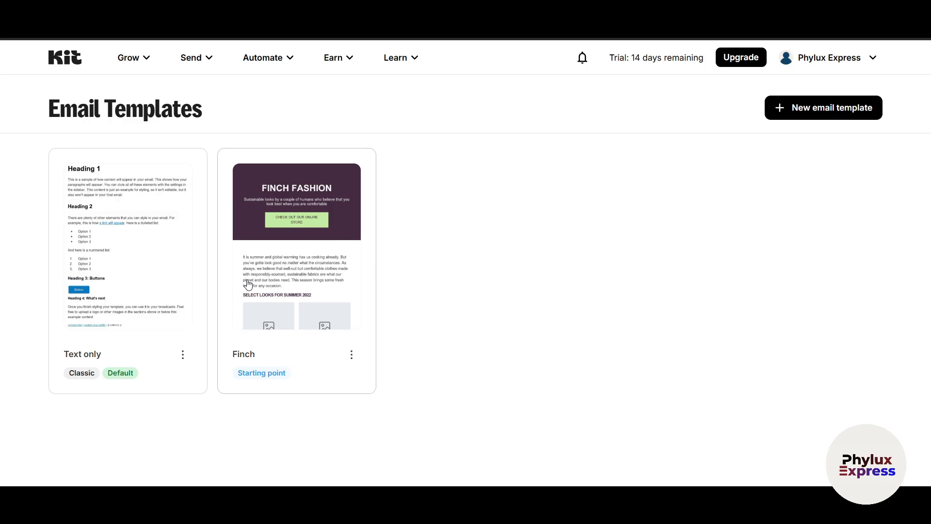
left_click(205, 62)
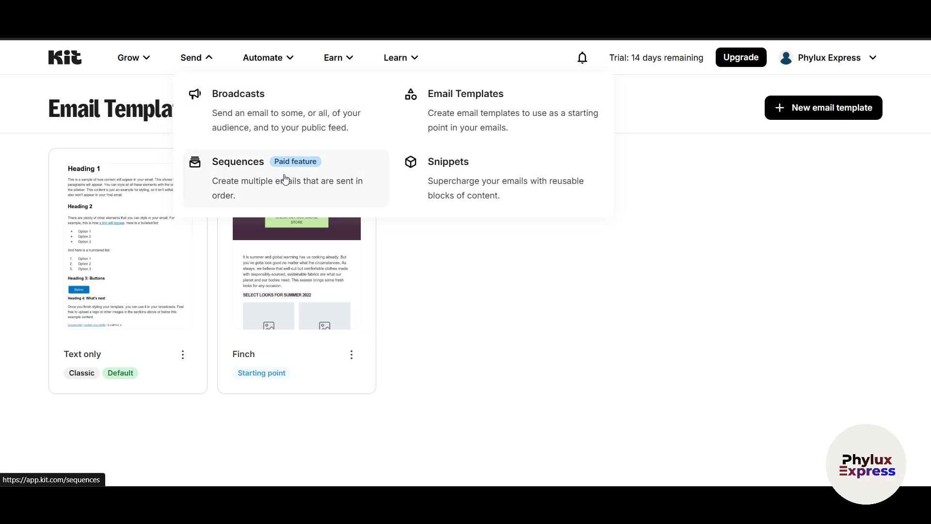
left_click(279, 194)
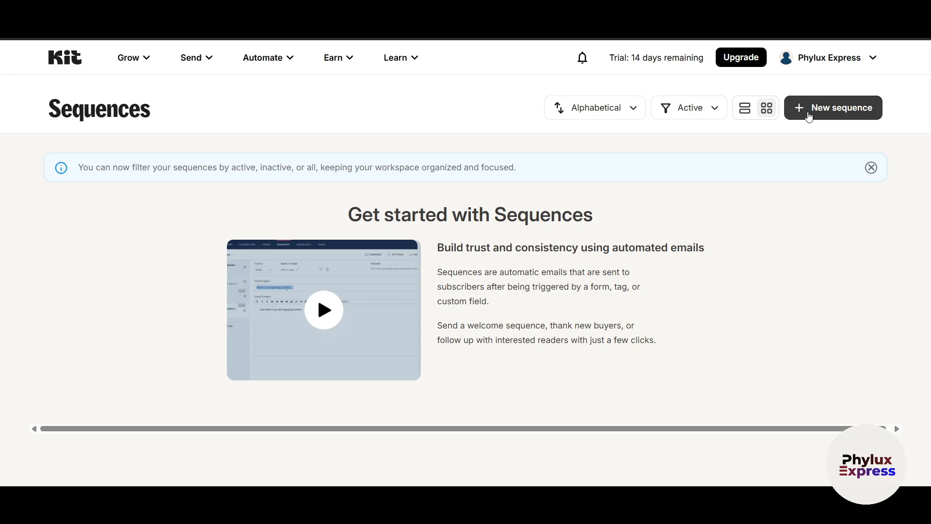
Start a new sequence with the Finch template and add a second email
left_click(809, 115)
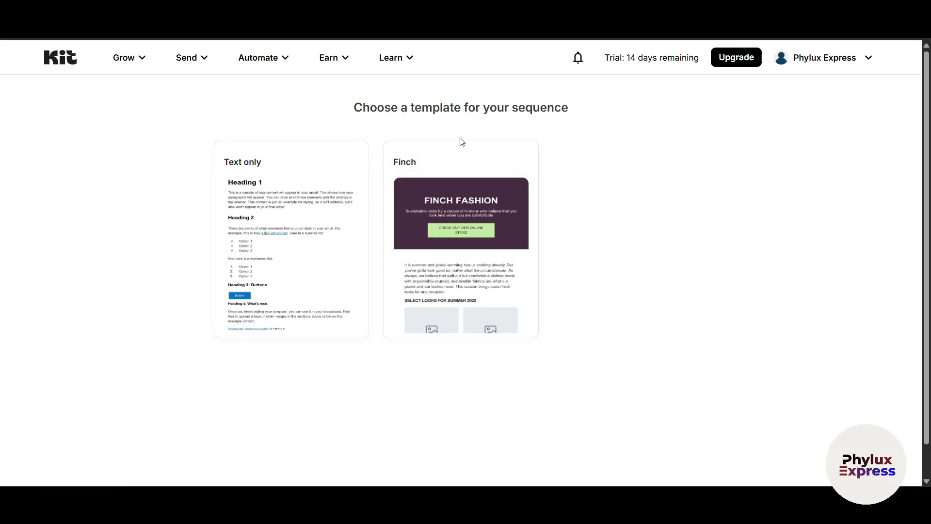
left_click(490, 321)
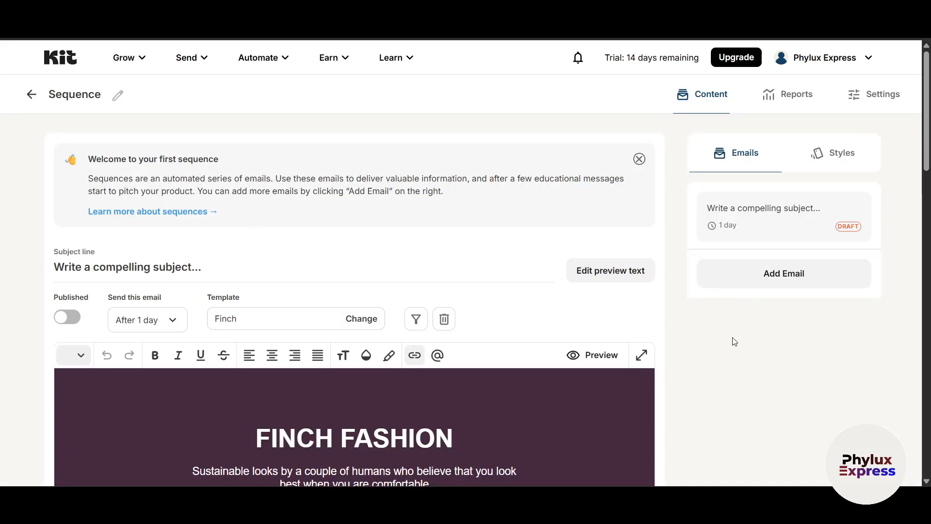
left_click(821, 275)
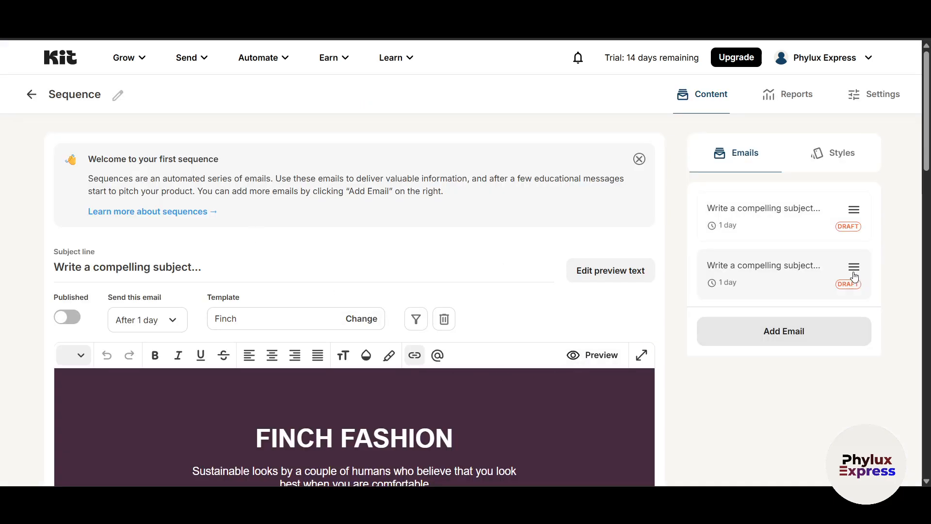
scroll(723, 322, "down", 4)
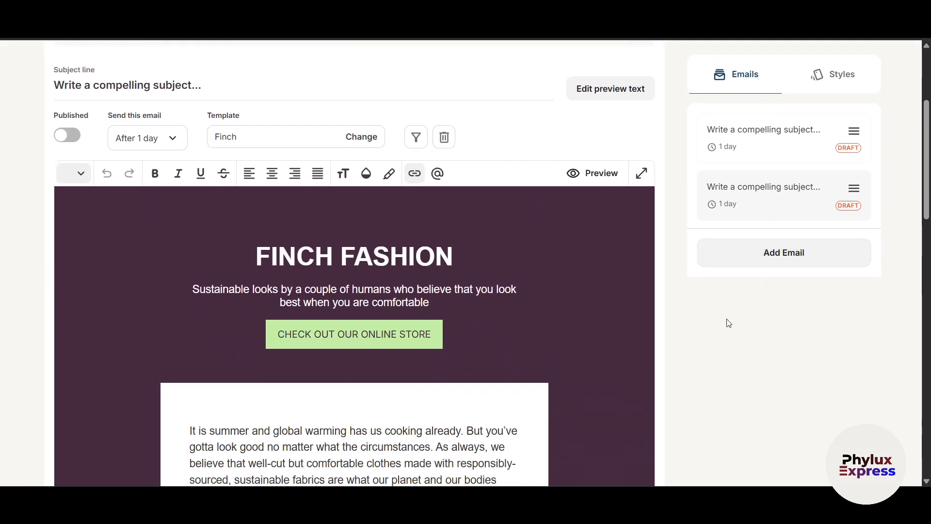
scroll(726, 322, "up", 1)
Check the email's style, After 1 day delay and Published toggle, then return to template choice
left_click(832, 85)
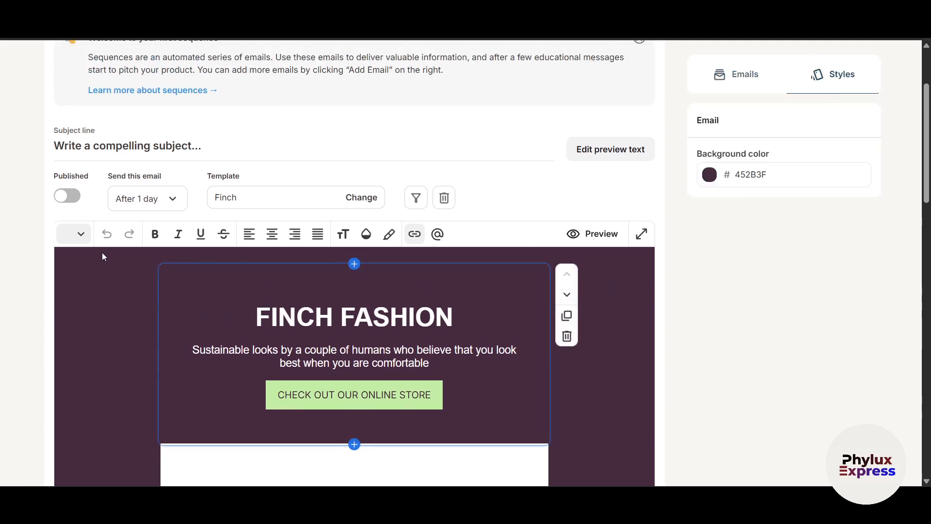
left_click(155, 208)
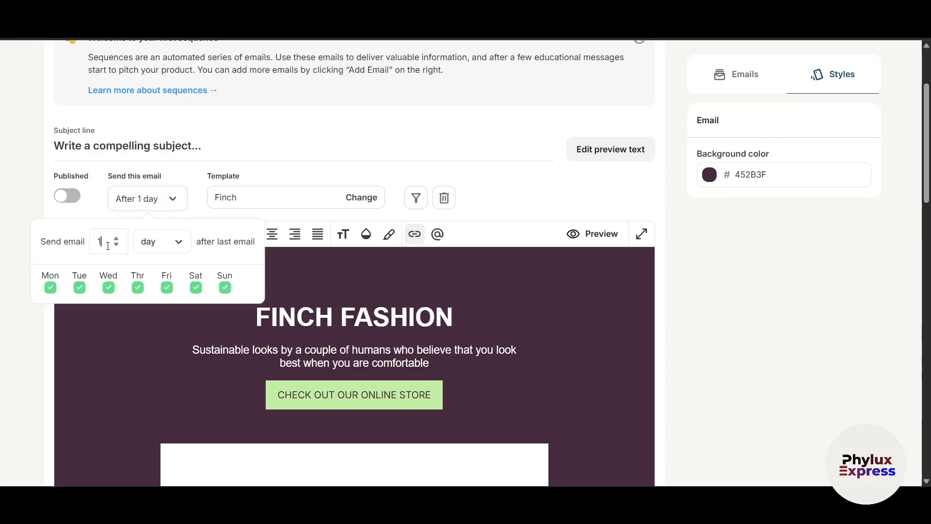
key("Escape")
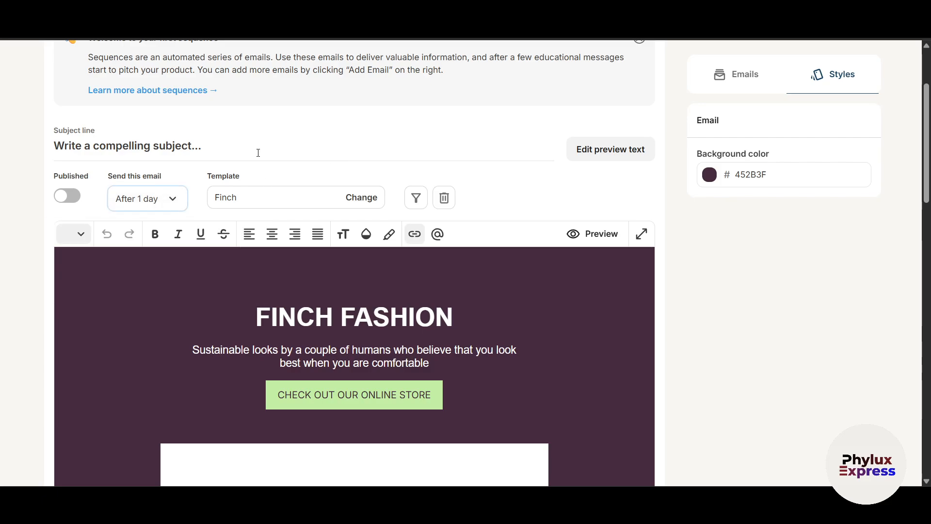
left_click(67, 195)
left_click(127, 199)
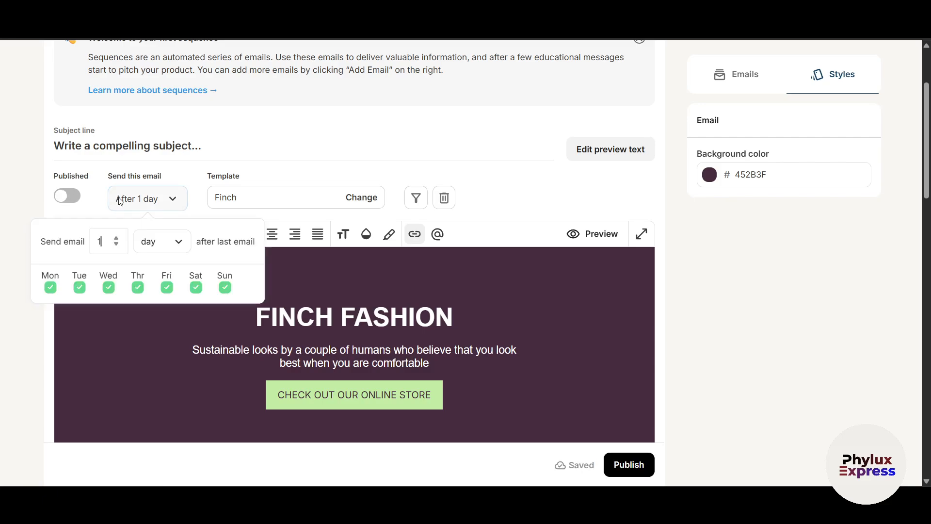
left_click(161, 249)
left_click(356, 161)
left_click(356, 162)
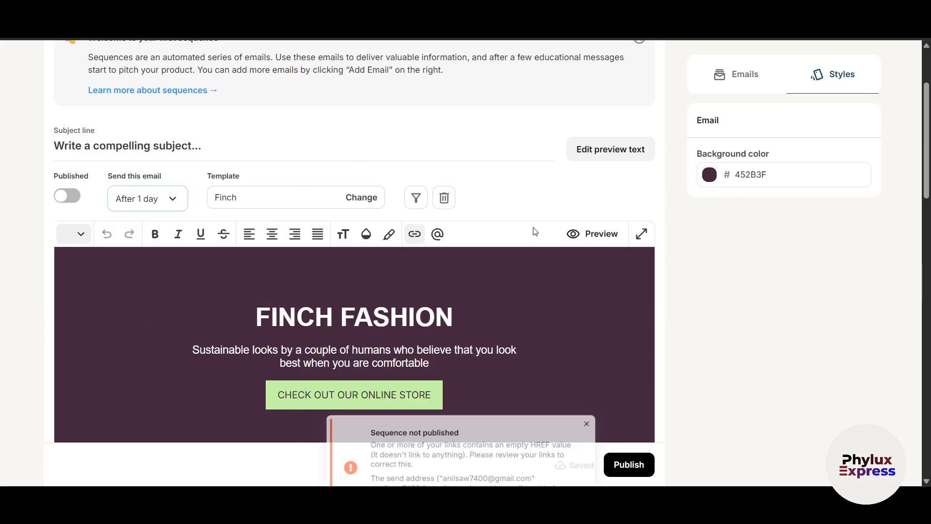
scroll(535, 232, "up", 3)
key("alt+Left")
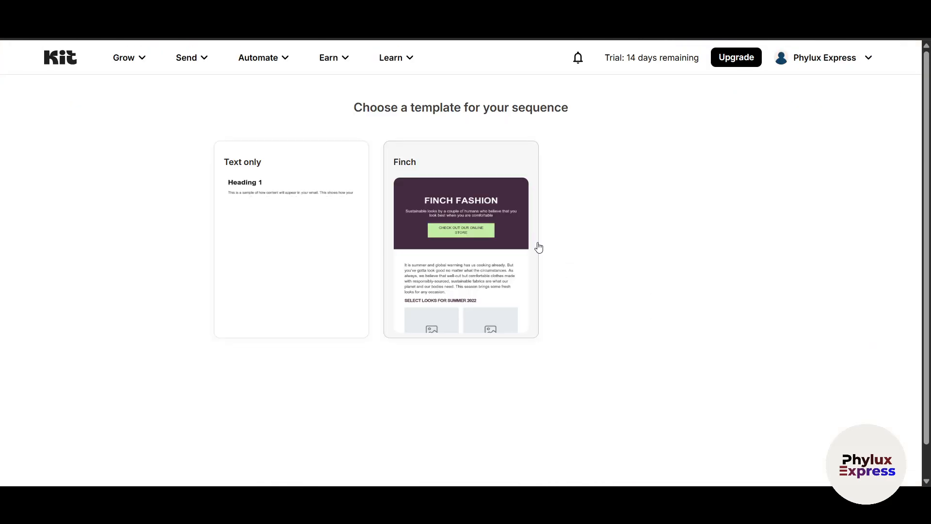
Go to the empty Snippets page and open the New snippet menu of Block and Inline types
left_click(196, 65)
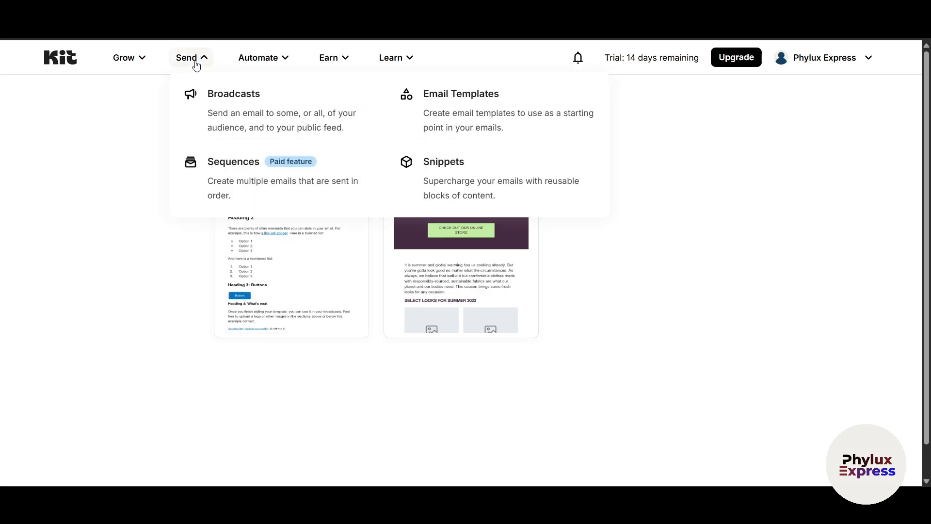
left_click(456, 183)
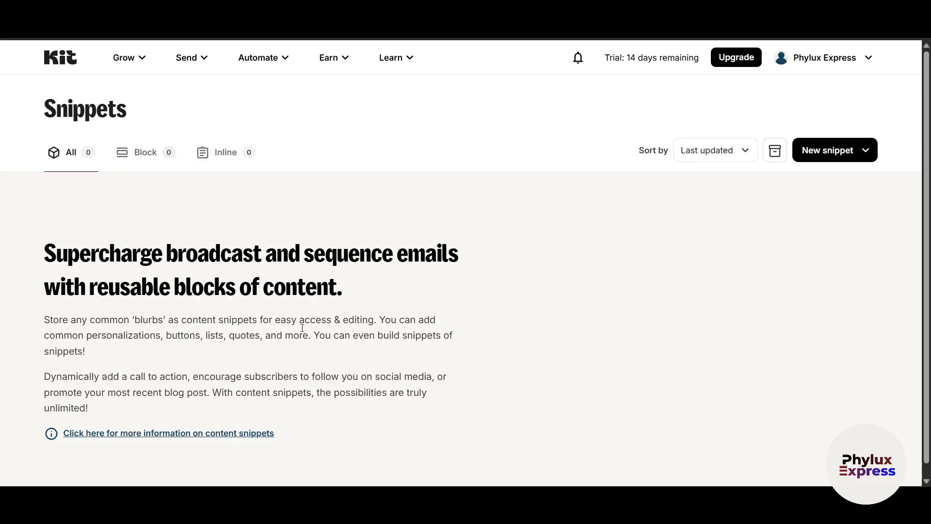
scroll(233, 296, "down", 1)
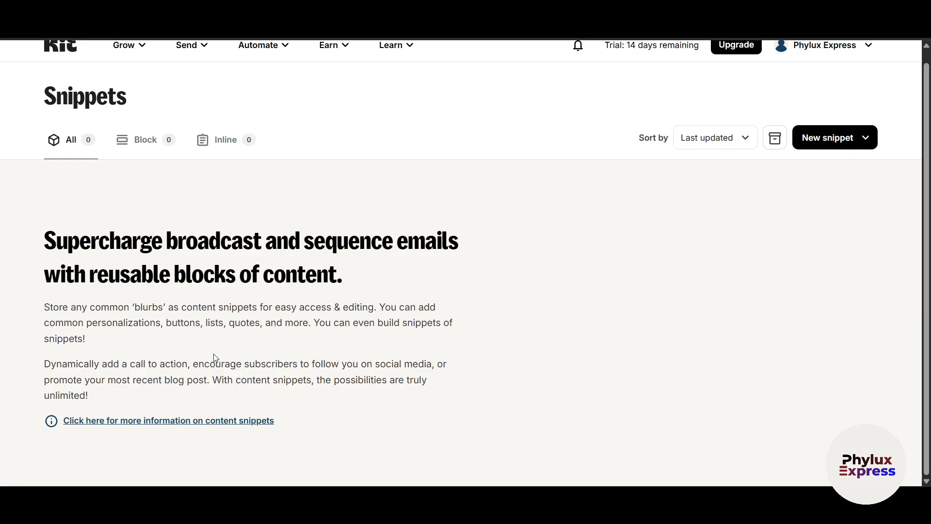
left_click(826, 141)
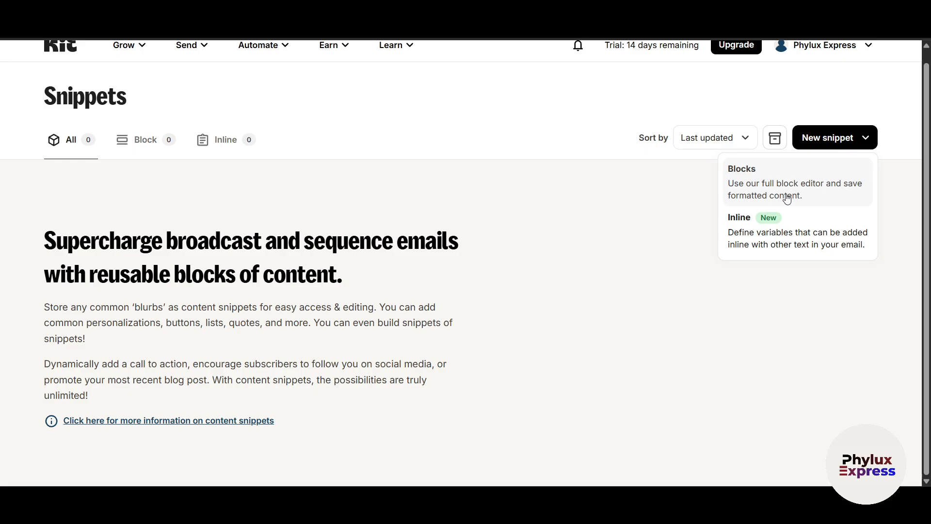
Create a block snippet named TEST1 with the content WDAD and save it
left_click(815, 196)
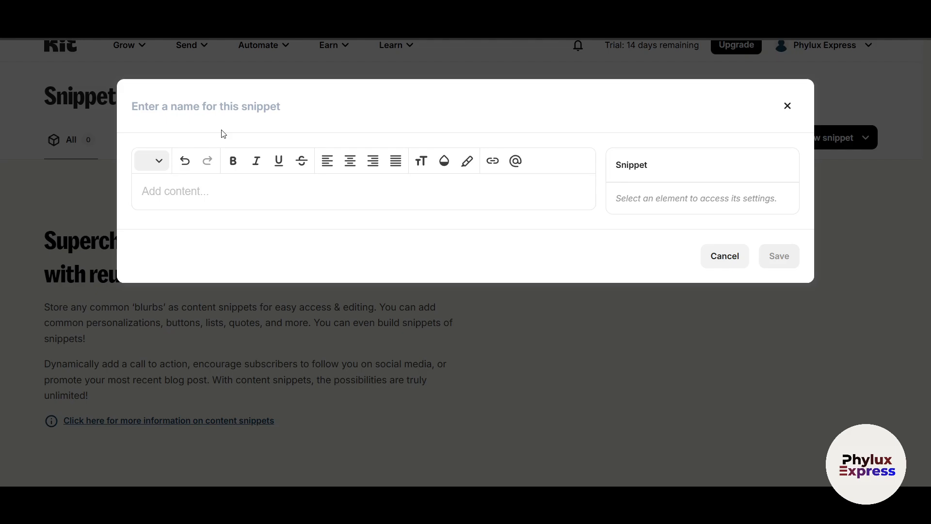
type("TEST1")
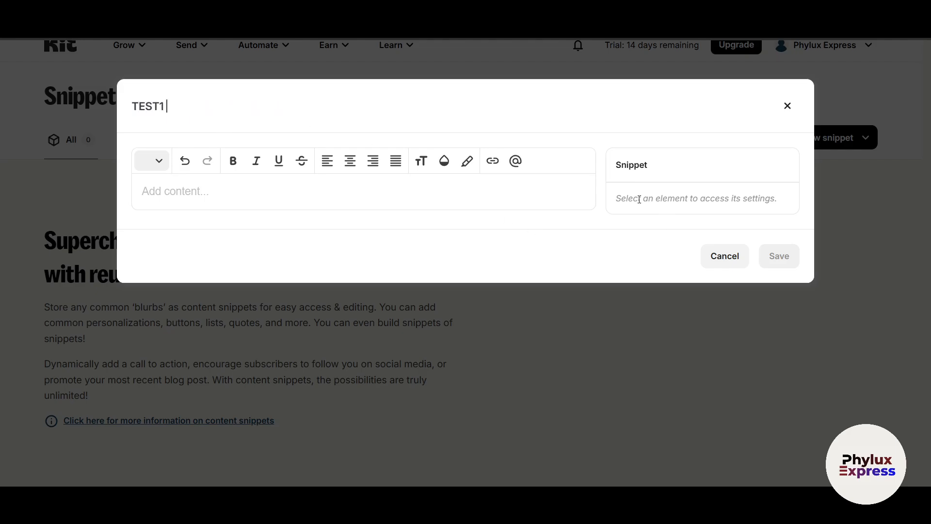
left_click(639, 199)
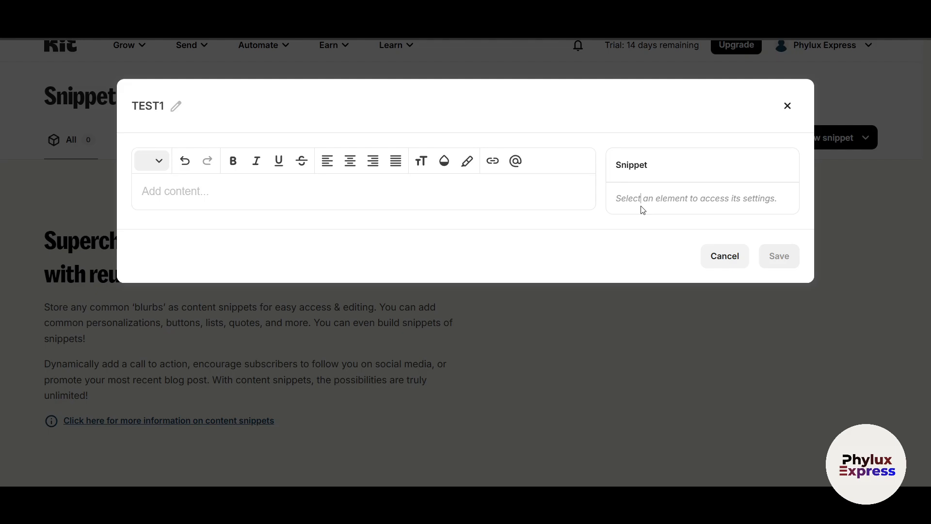
left_click(255, 188)
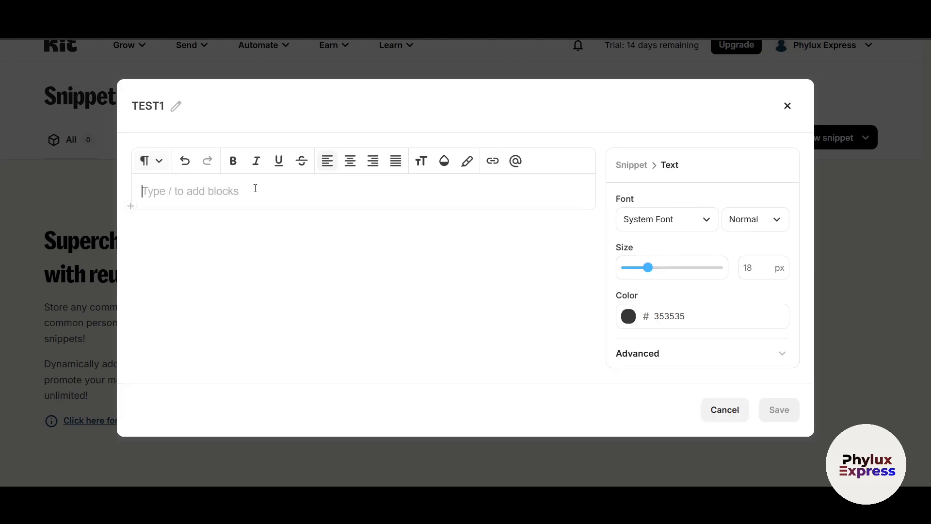
type("WDAD")
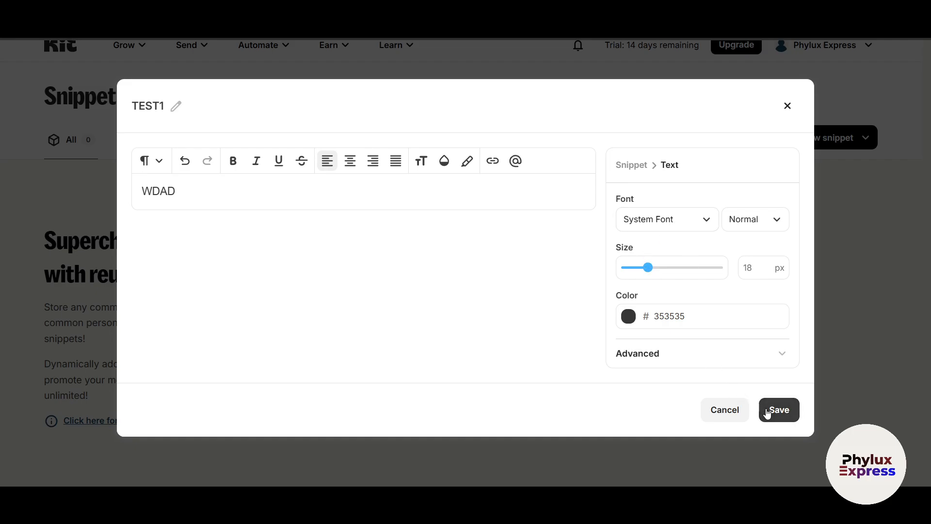
left_click(771, 411)
Reopen the TEST1 snippet to review its content, then close it unchanged
left_click(304, 209)
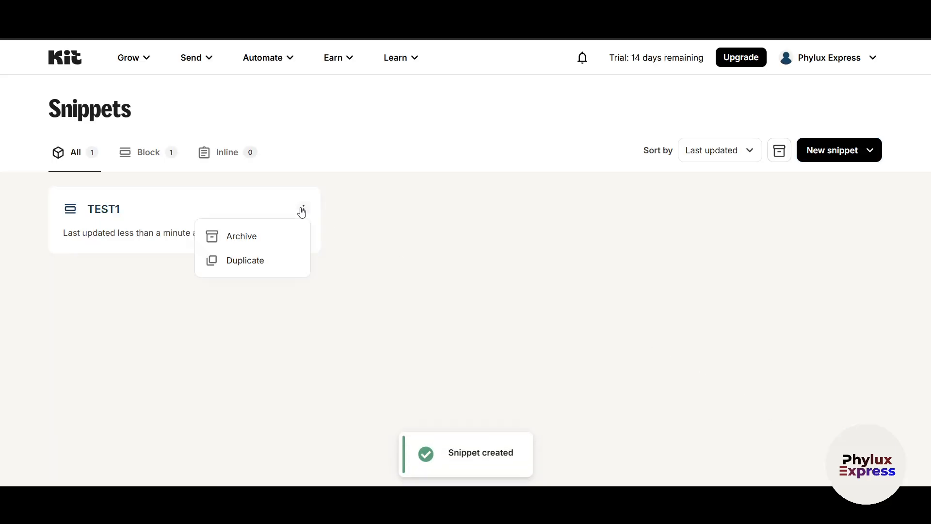
left_click(380, 243)
left_click(193, 218)
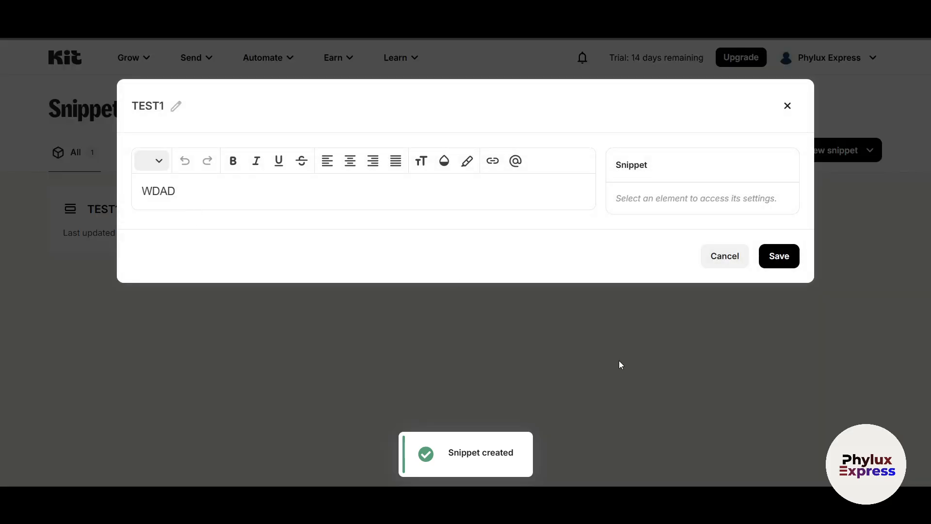
left_click(789, 112)
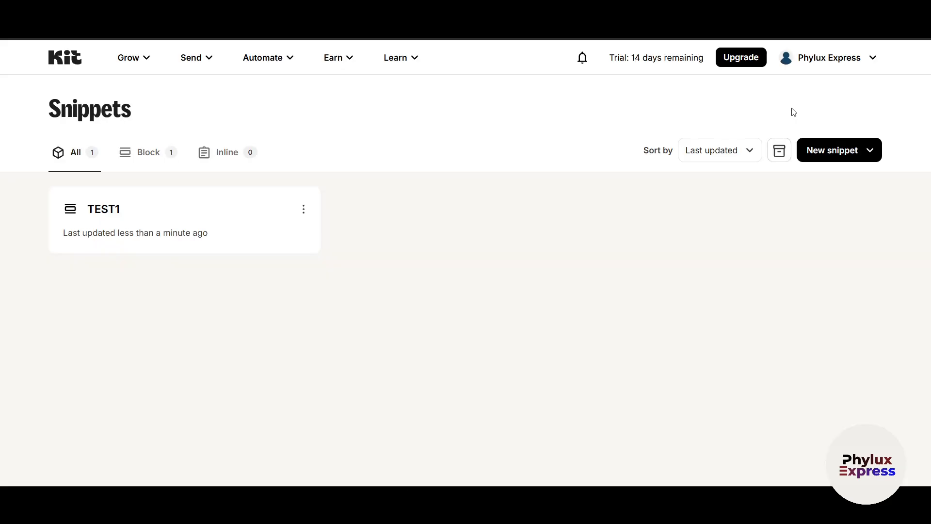
Filter snippets to Block, discard a new inline snippet, then browse the Send and Automate menus
left_click(144, 162)
left_click(841, 157)
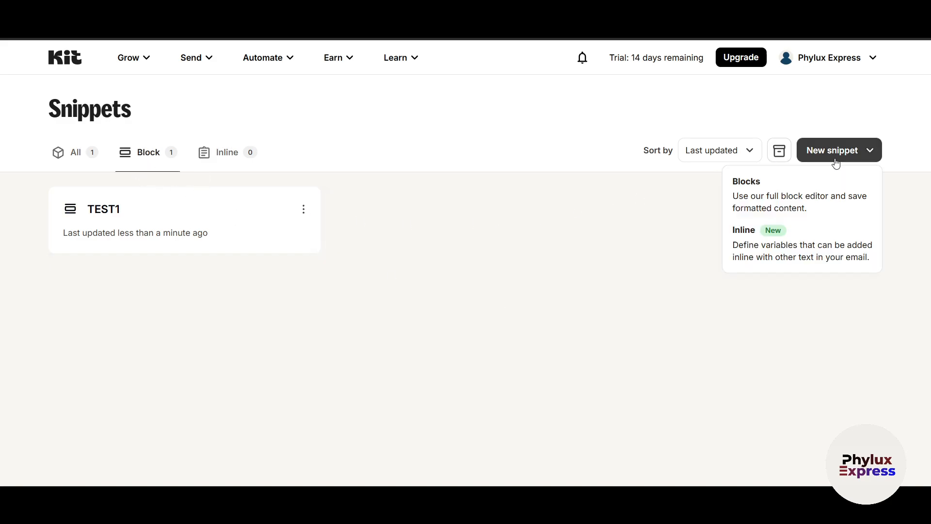
left_click(772, 250)
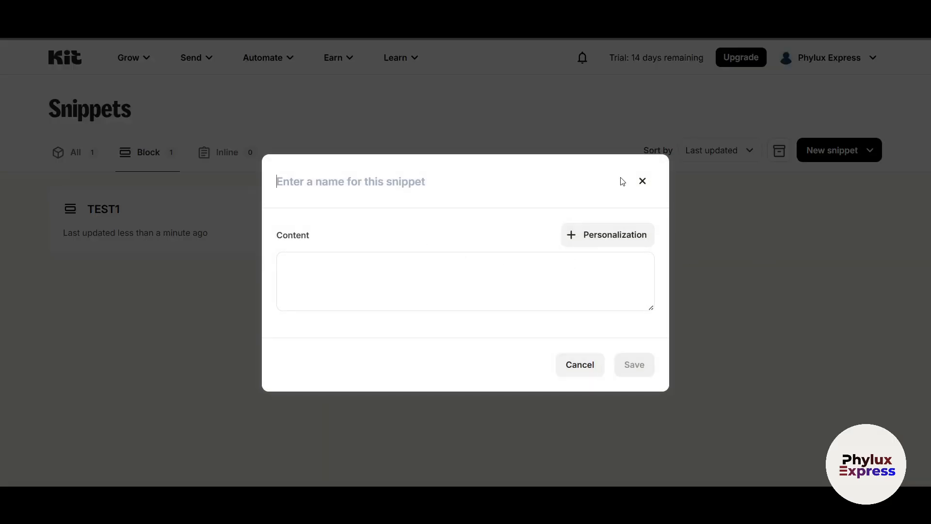
left_click(643, 181)
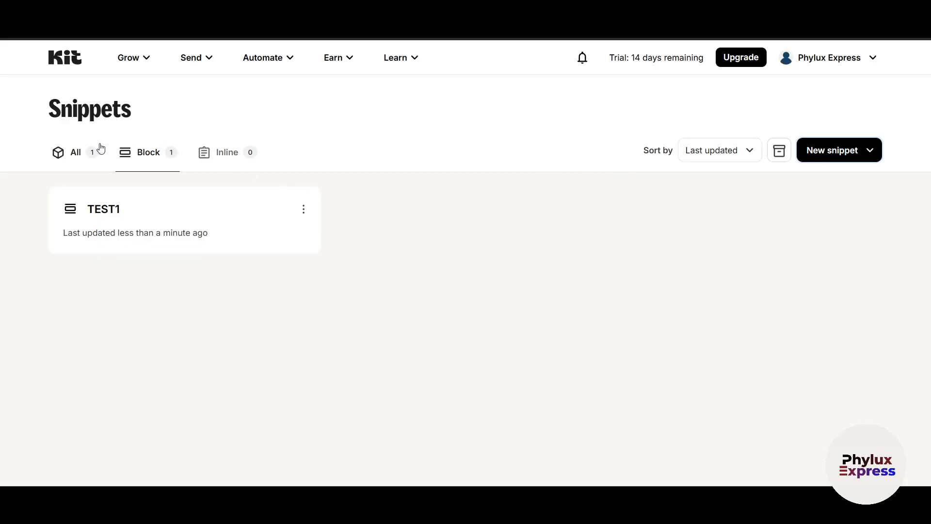
left_click(211, 59)
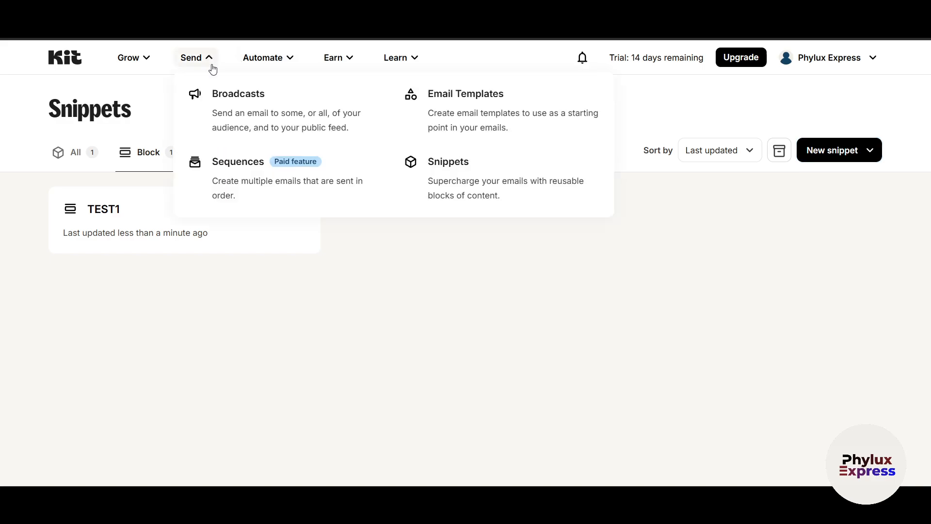
left_click(286, 64)
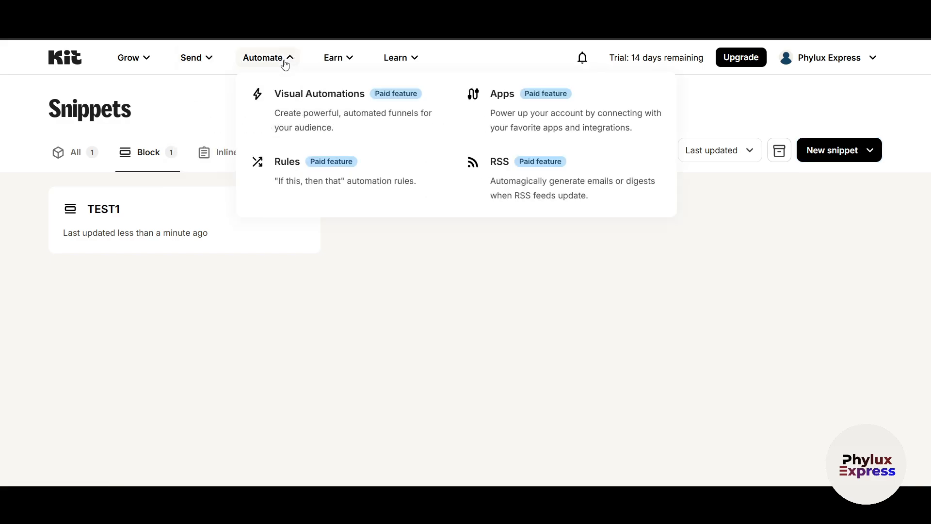
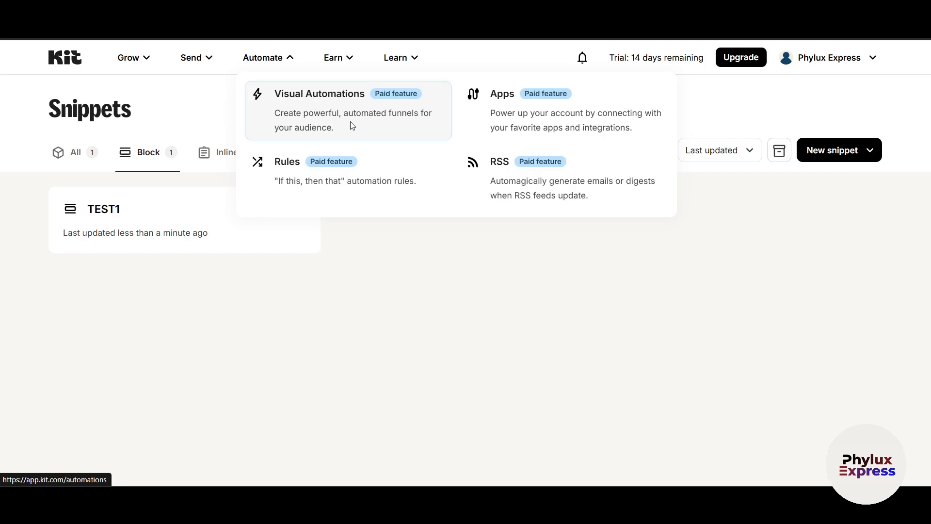
Copy the 'Run a paid newsletter' template from Visual Automations templates into the account
left_click(373, 125)
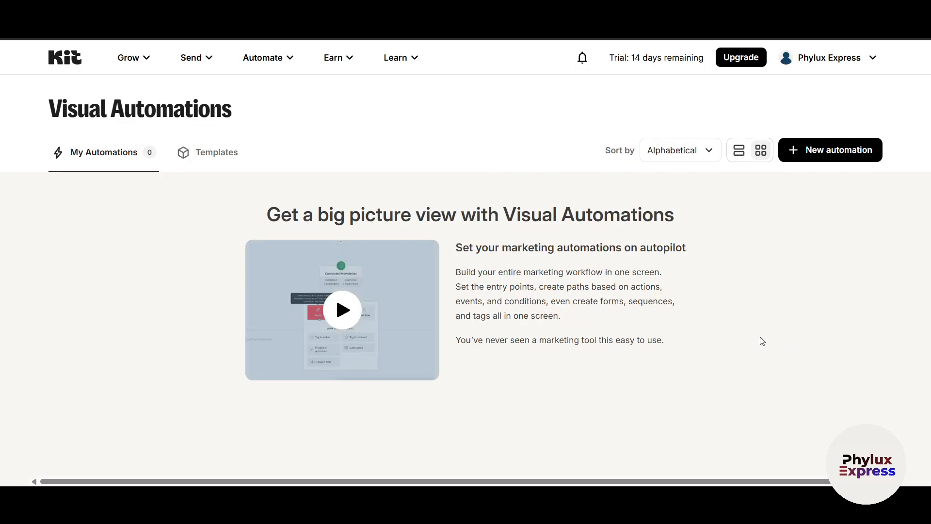
left_click(831, 151)
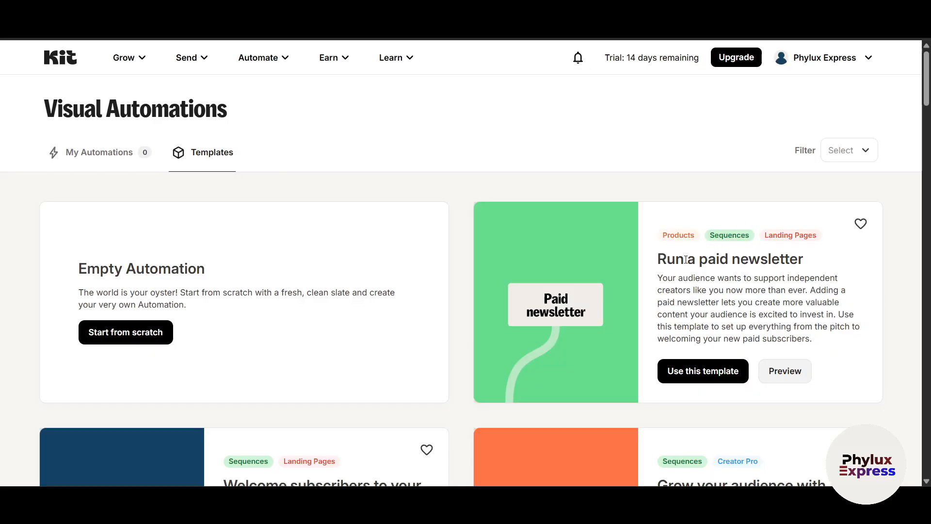
scroll(533, 281, "down", 1)
scroll(582, 286, "up", 1)
left_click(698, 378)
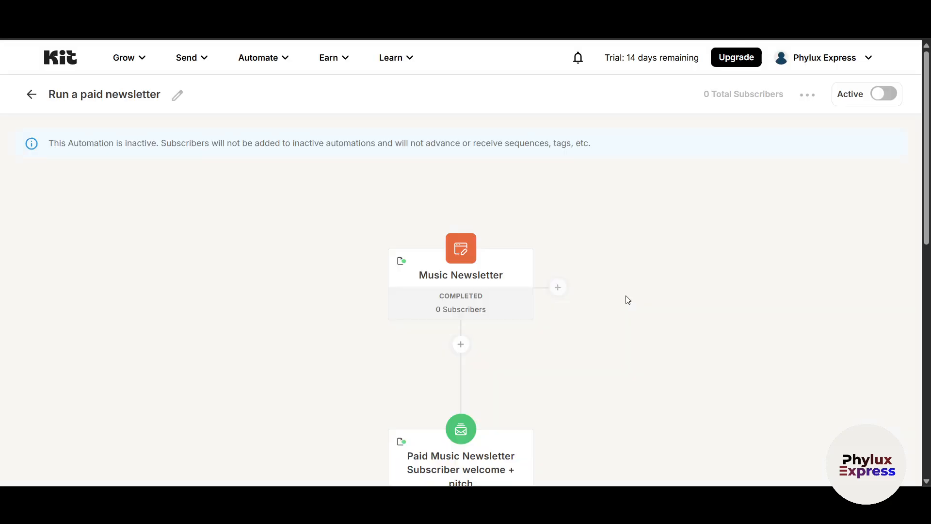
Preview the options for adding another entry point, then dismiss them
scroll(627, 297, "down", 1)
mouse_move(472, 215)
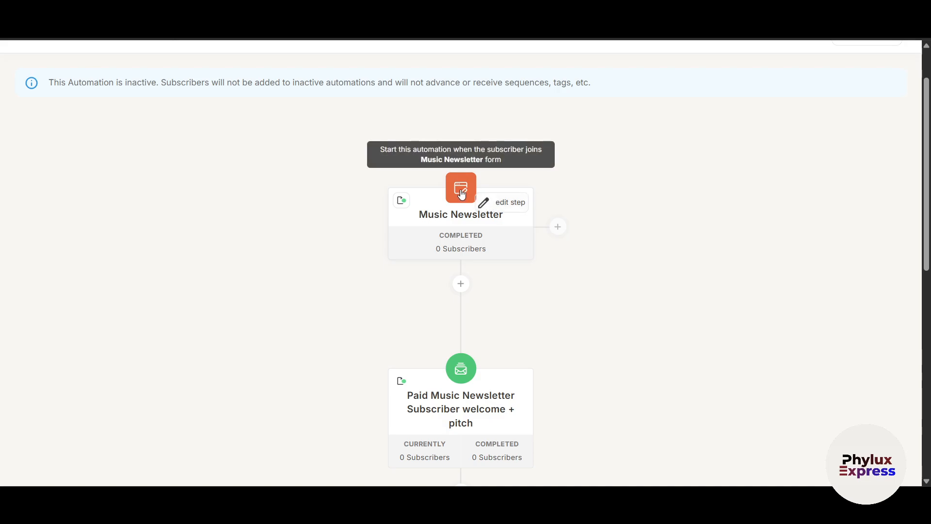
left_click(557, 227)
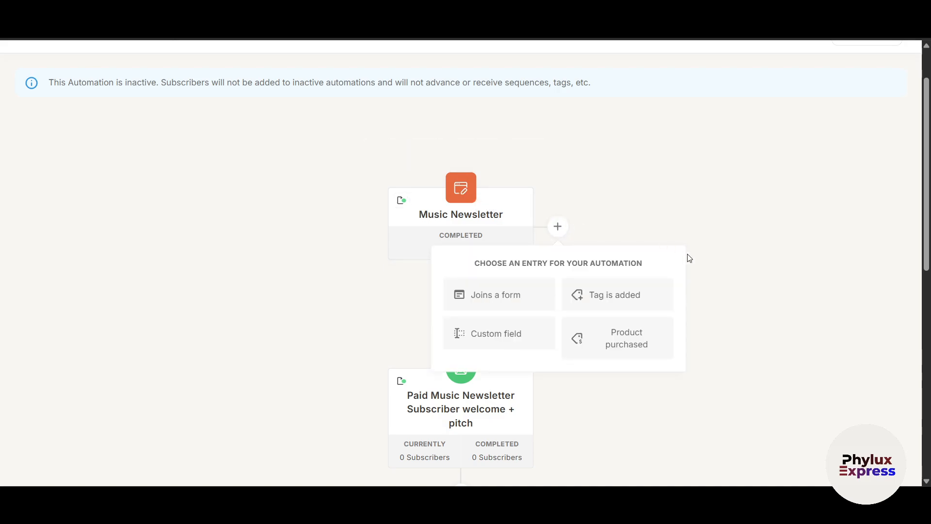
left_click(467, 246)
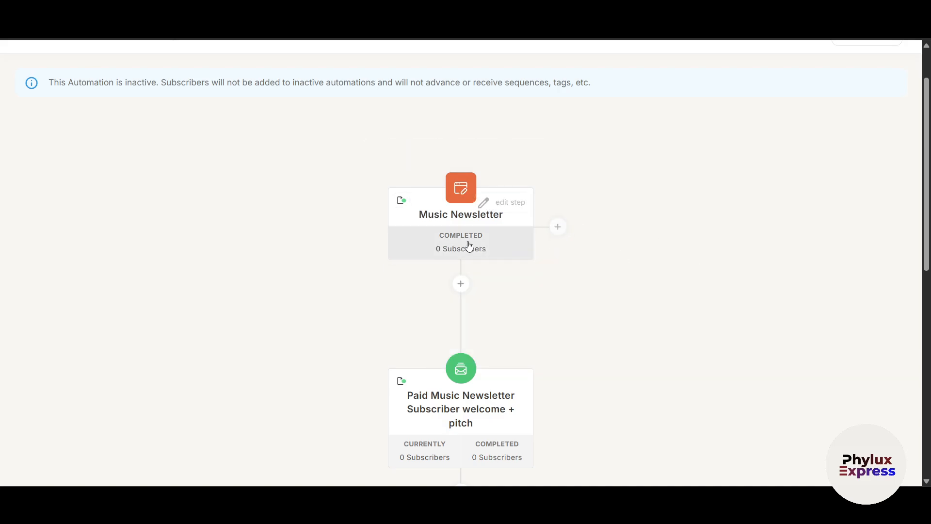
Change the entry trigger from the Music Newsletter form to the Charlotte form and save
left_click(504, 209)
scroll(662, 318, "down", 3)
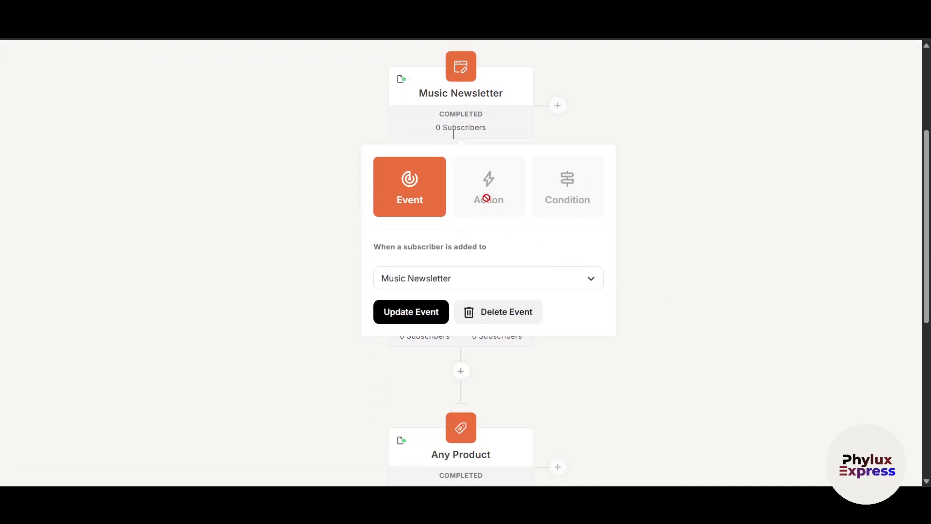
left_click(457, 283)
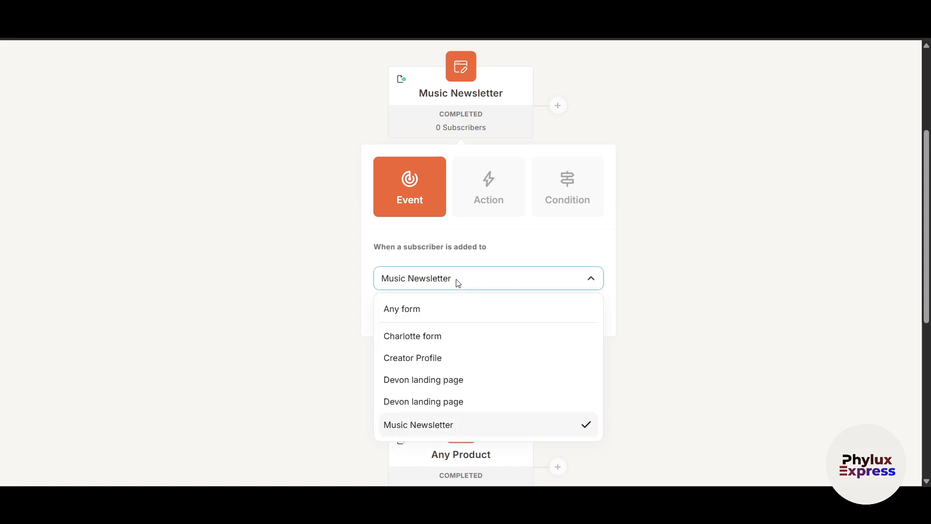
scroll(460, 361, "down", 3)
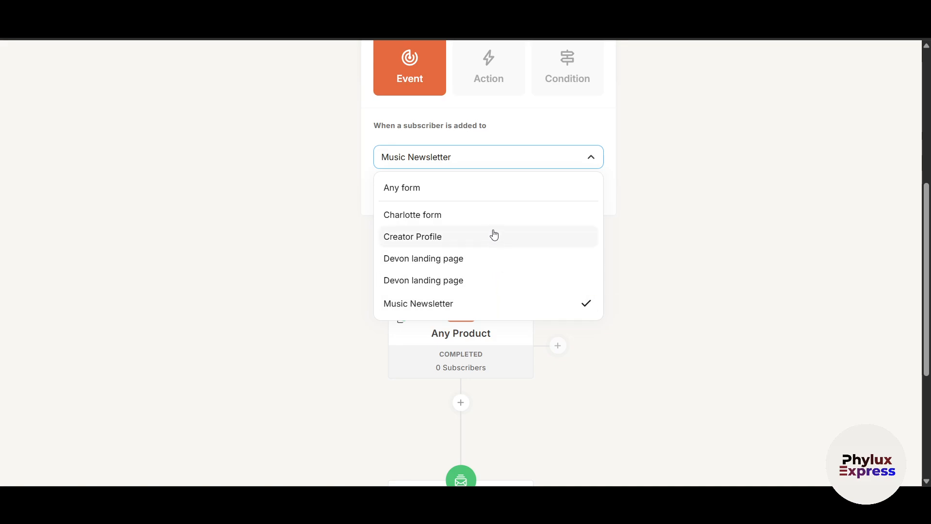
left_click(477, 196)
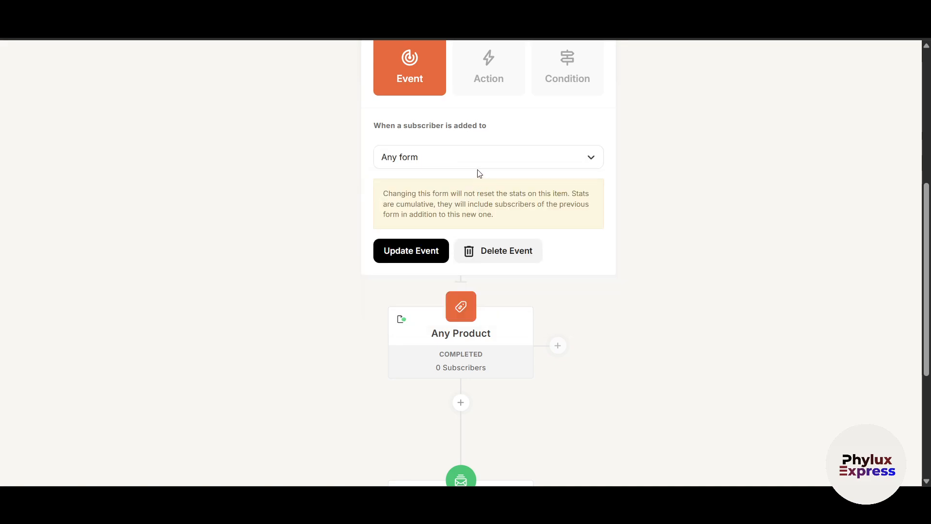
left_click(477, 168)
left_click(441, 216)
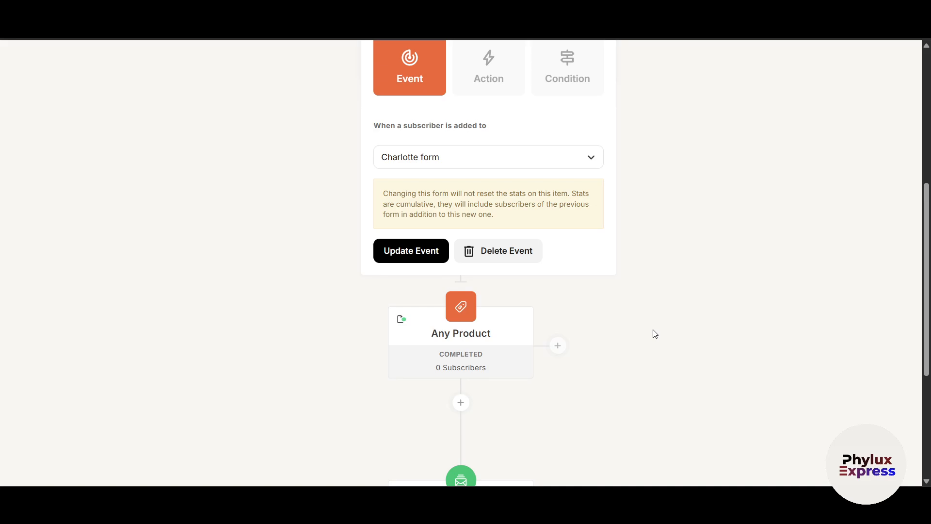
scroll(485, 316, "up", 1)
left_click(401, 317)
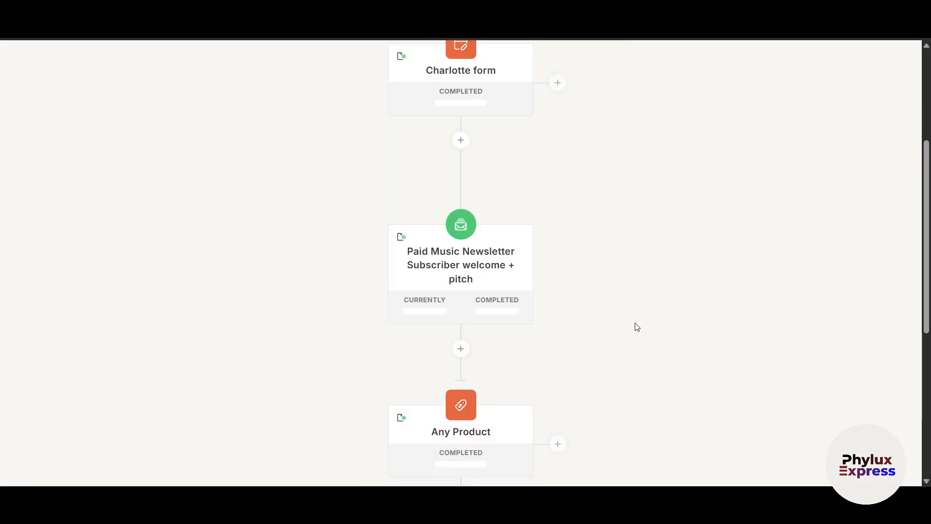
Review the sequence step, keeping the welcome + pitch sequence selected
scroll(582, 281, "up", 1)
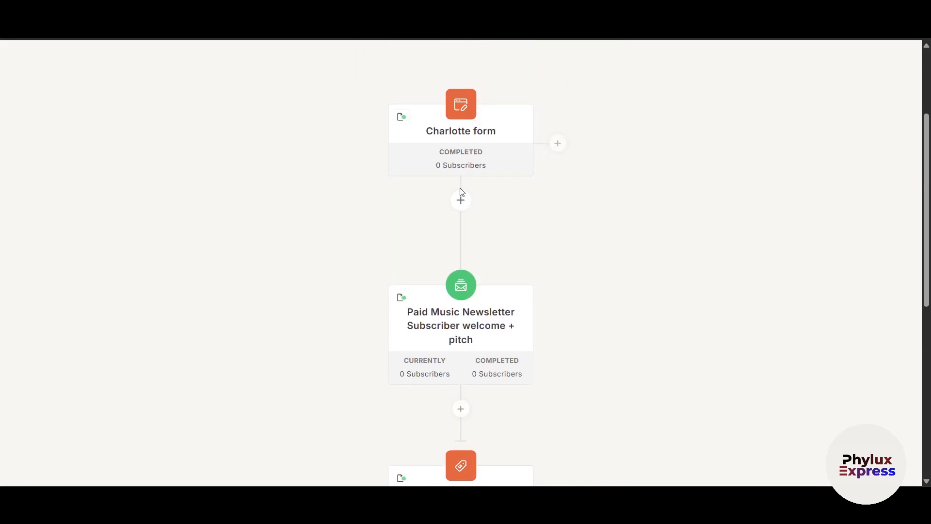
scroll(598, 286, "down", 1)
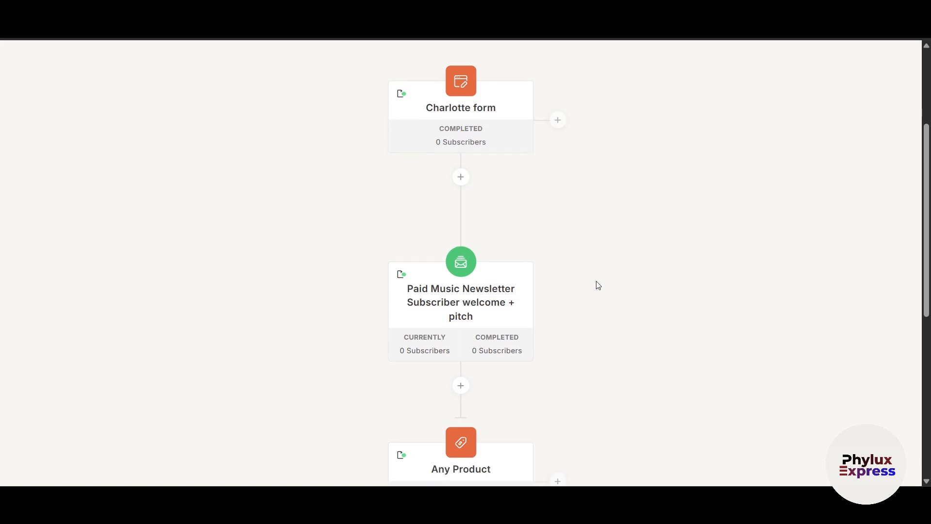
scroll(599, 285, "down", 2)
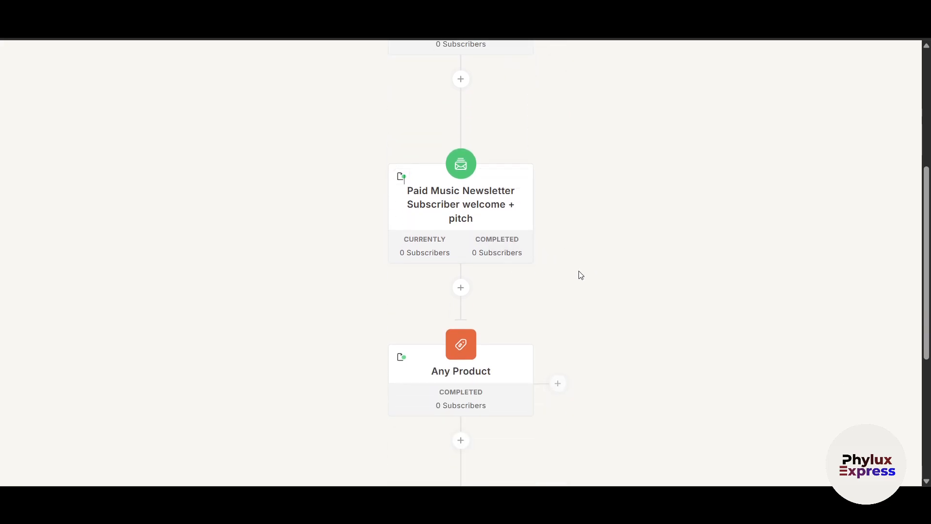
left_click(499, 183)
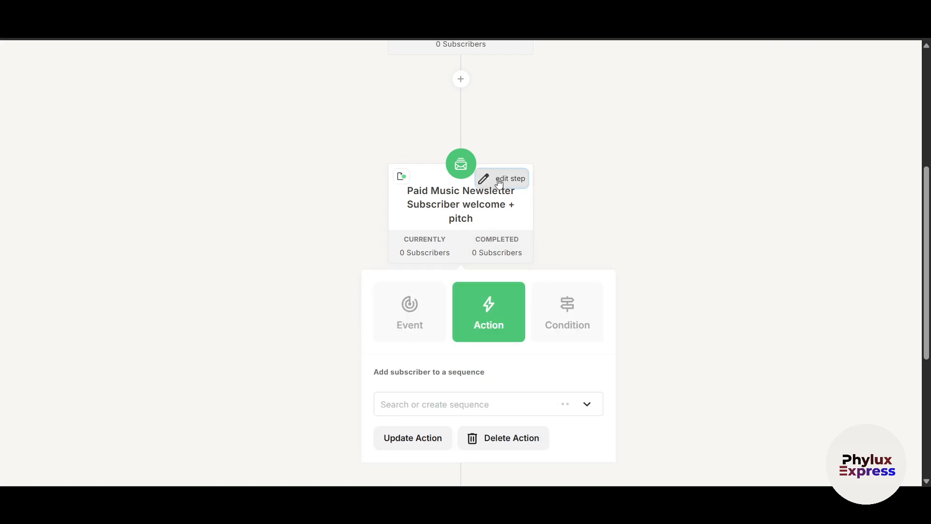
scroll(616, 356, "down", 3)
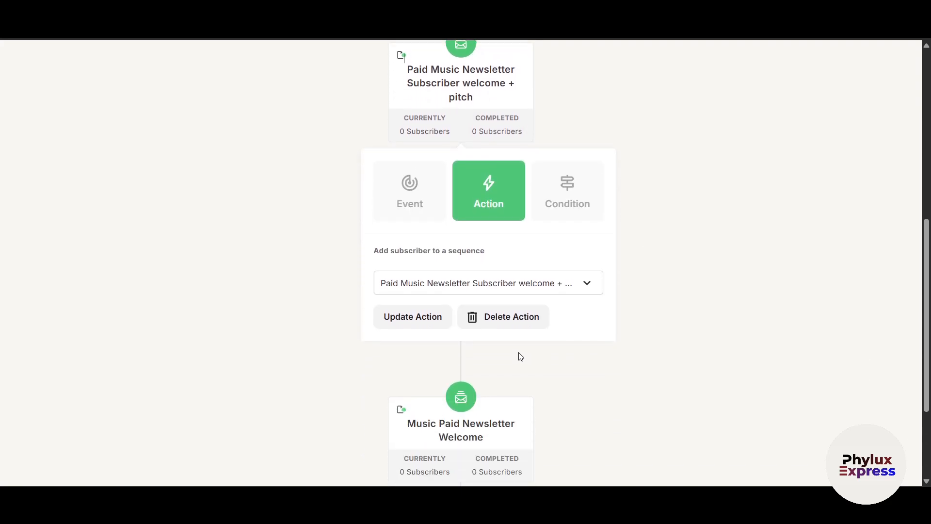
left_click(488, 290)
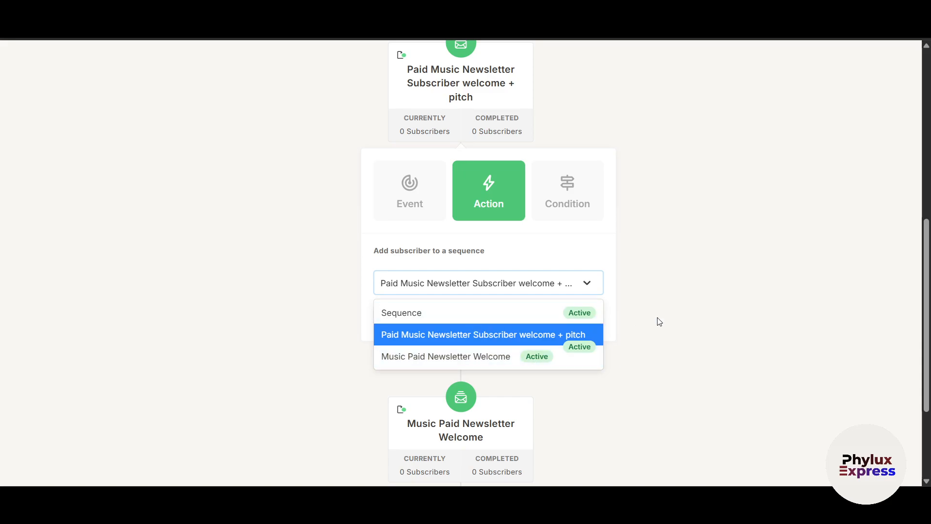
left_click(531, 247)
left_click(745, 278)
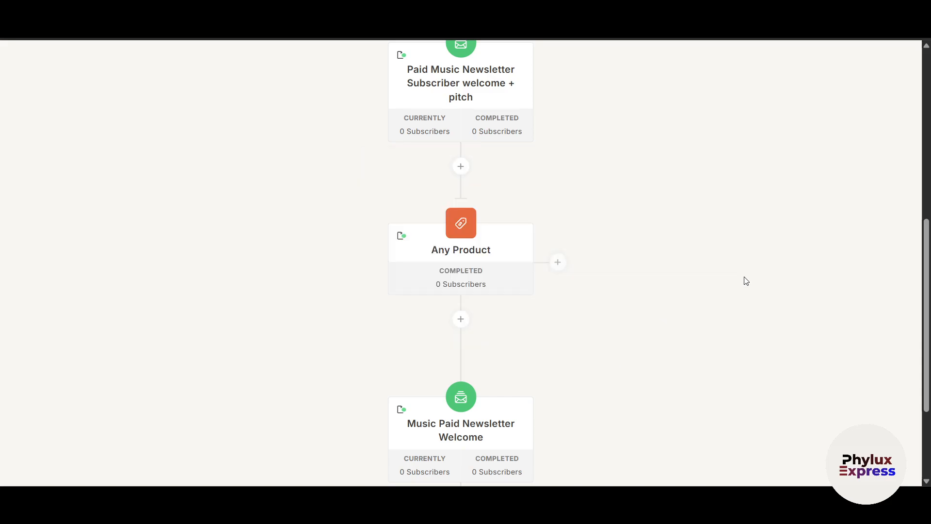
Set the purchase event to trigger on Any product and save it
scroll(502, 330, "down", 1)
mouse_move(475, 167)
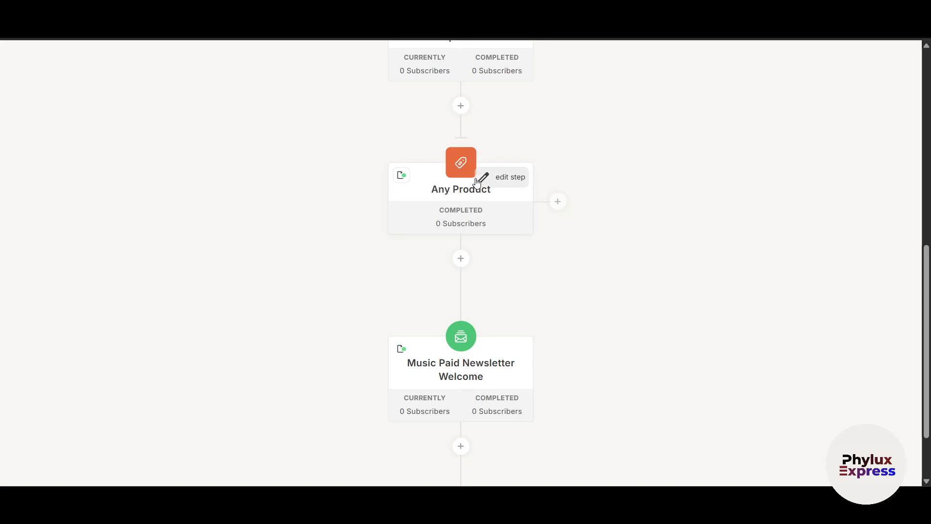
left_click(498, 183)
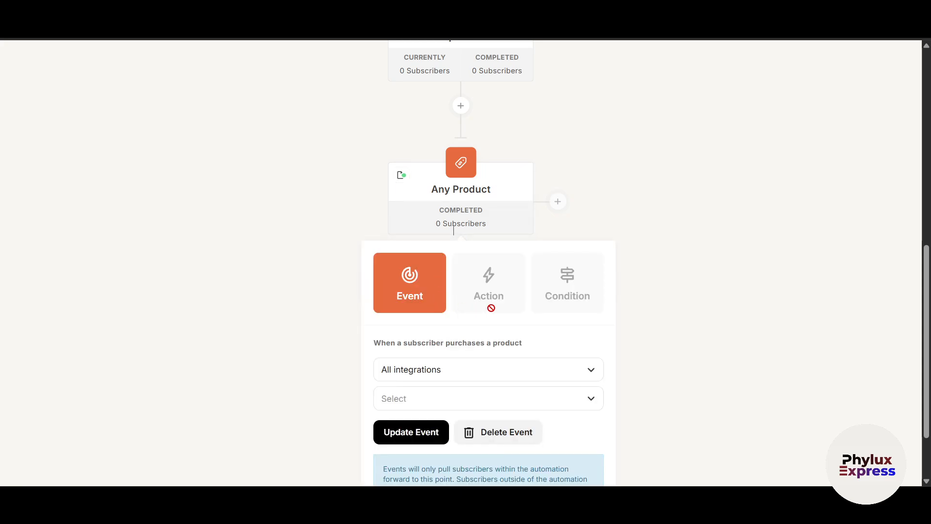
left_click(526, 394)
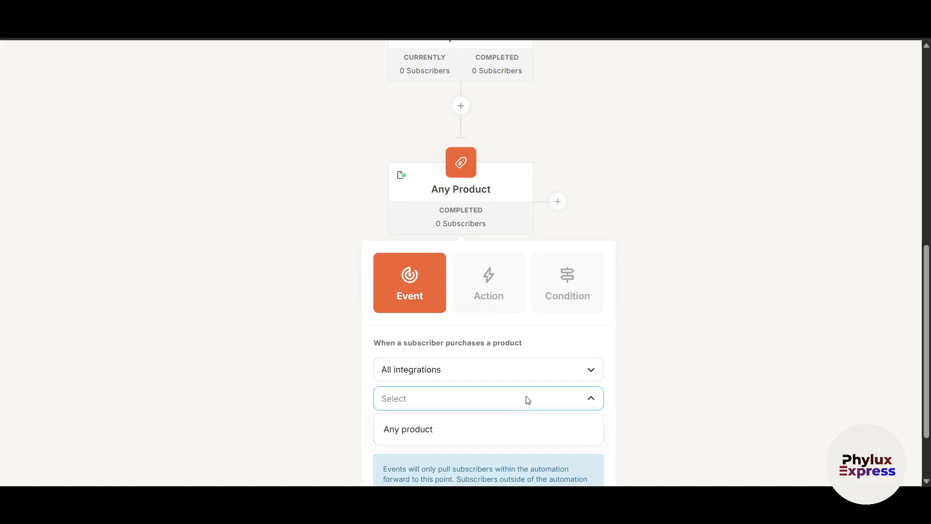
left_click(459, 429)
scroll(691, 377, "down", 1)
left_click(411, 349)
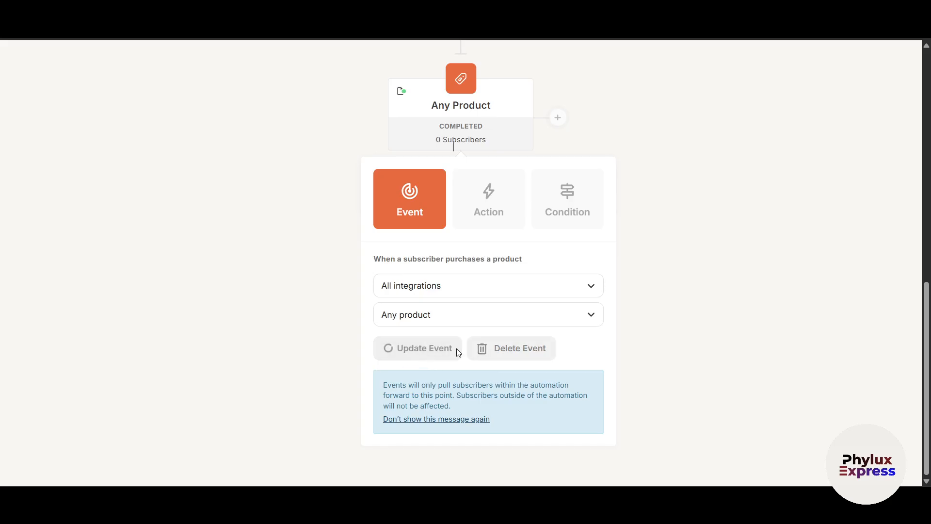
Scroll down to End of Automation and back to the top of the canvas
scroll(633, 333, "down", 3)
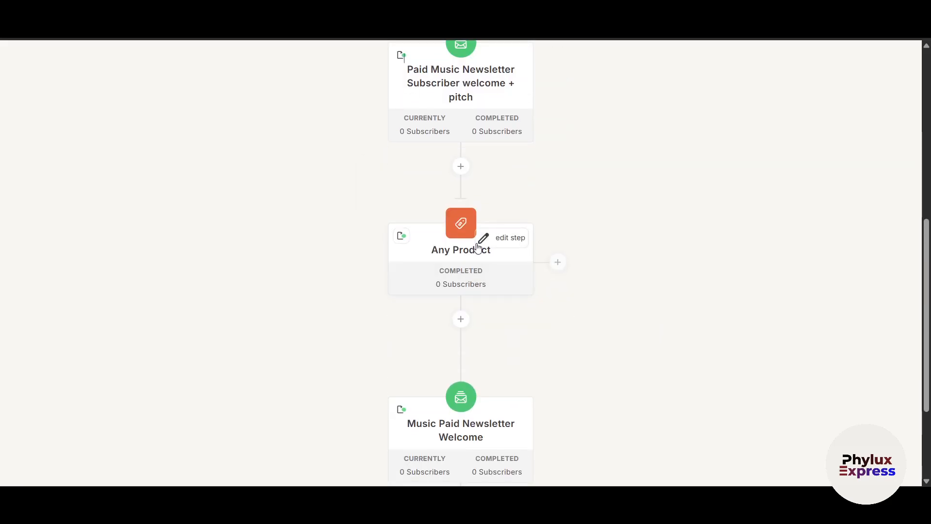
scroll(483, 257, "down", 3)
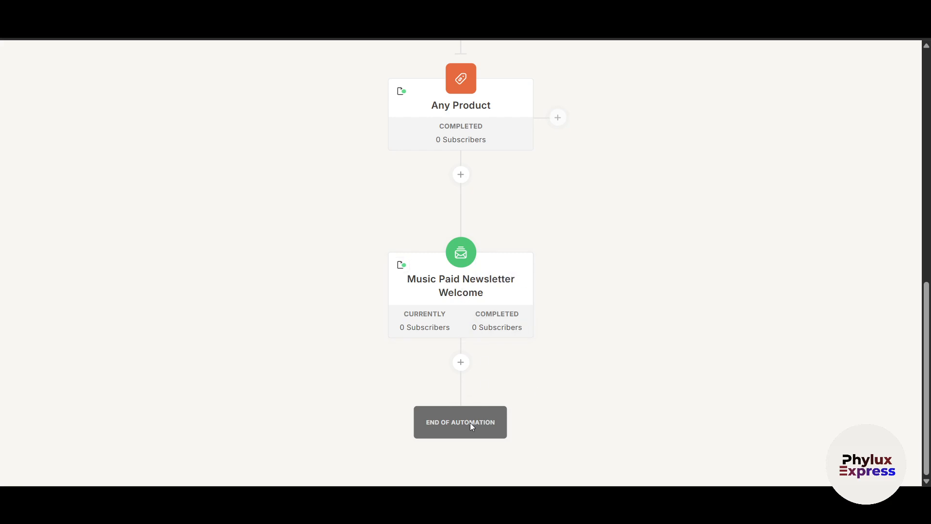
scroll(541, 422, "up", 1)
scroll(541, 421, "up", 10)
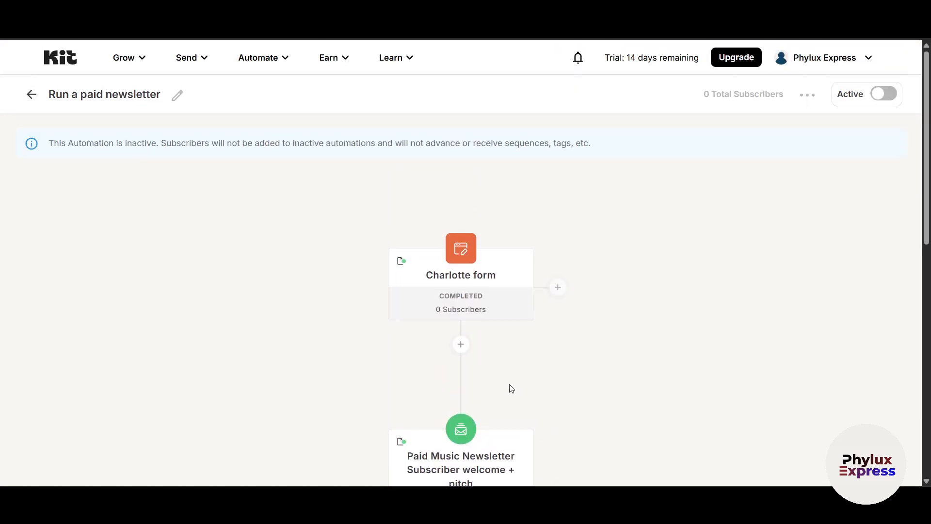
Look at the step and condition options after the form without adding any step
left_click(459, 345)
scroll(672, 369, "down", 3)
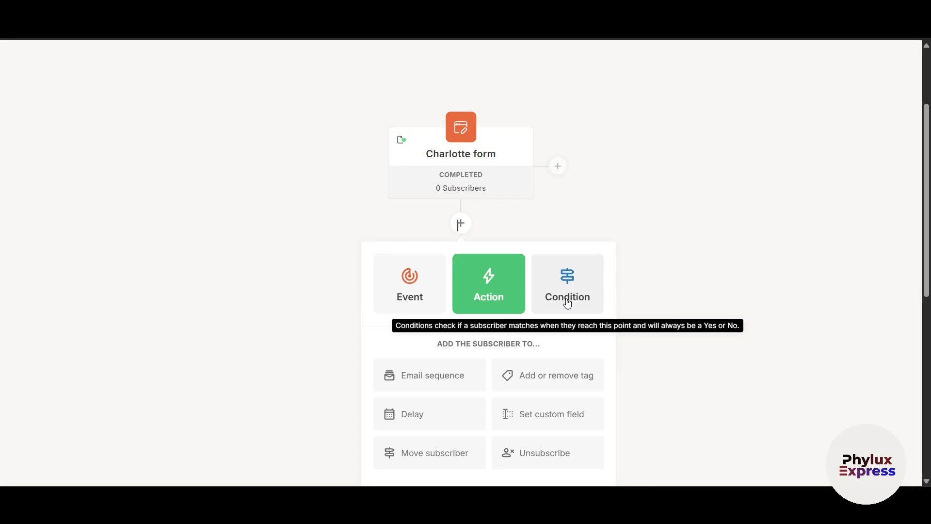
left_click(568, 301)
left_click(681, 371)
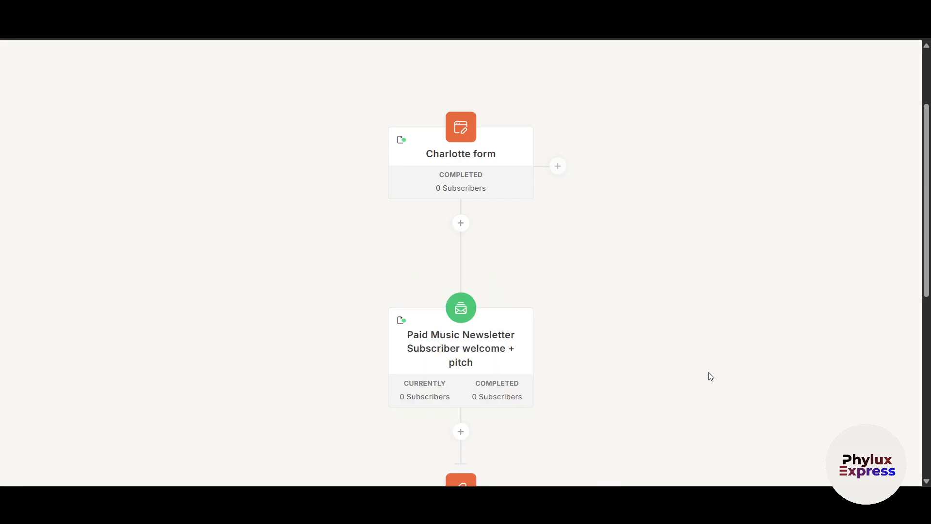
scroll(618, 363, "down", 2)
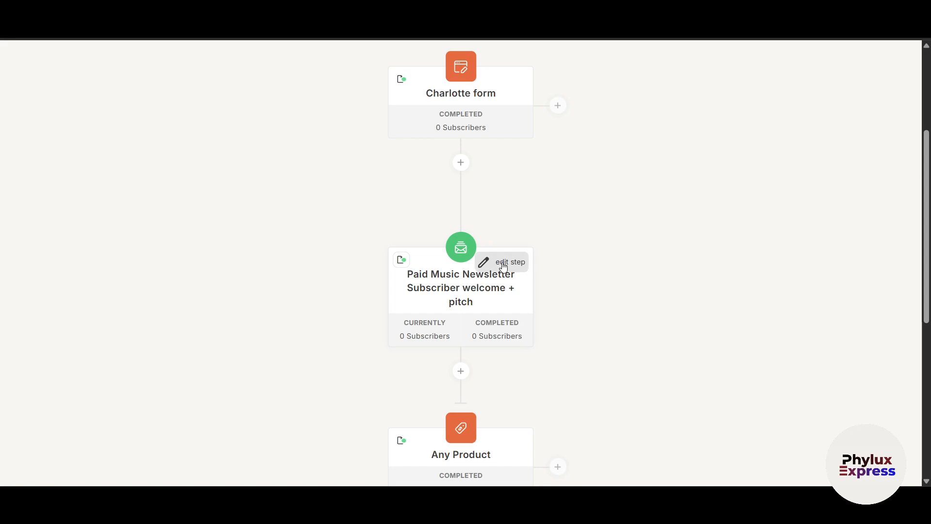
scroll(616, 307, "up", 3)
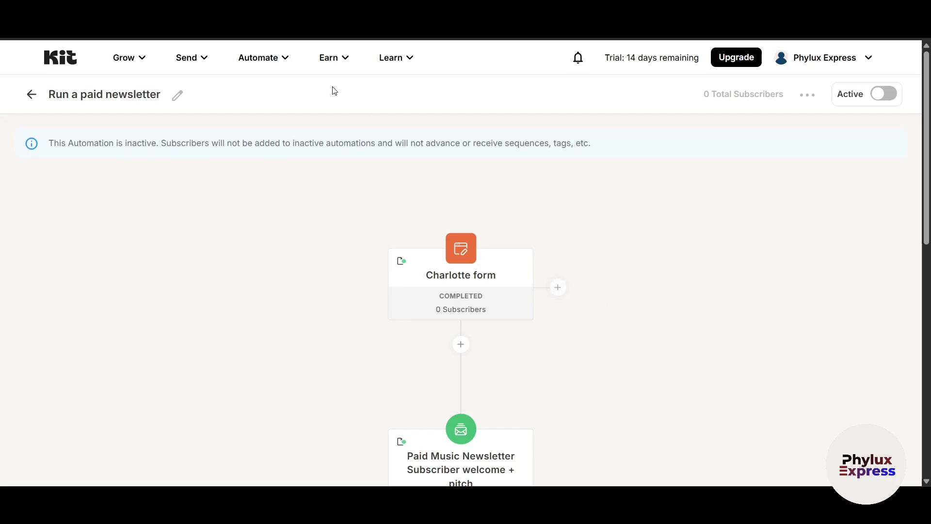
Activate the automation and dismiss the Congrats message
left_click(289, 69)
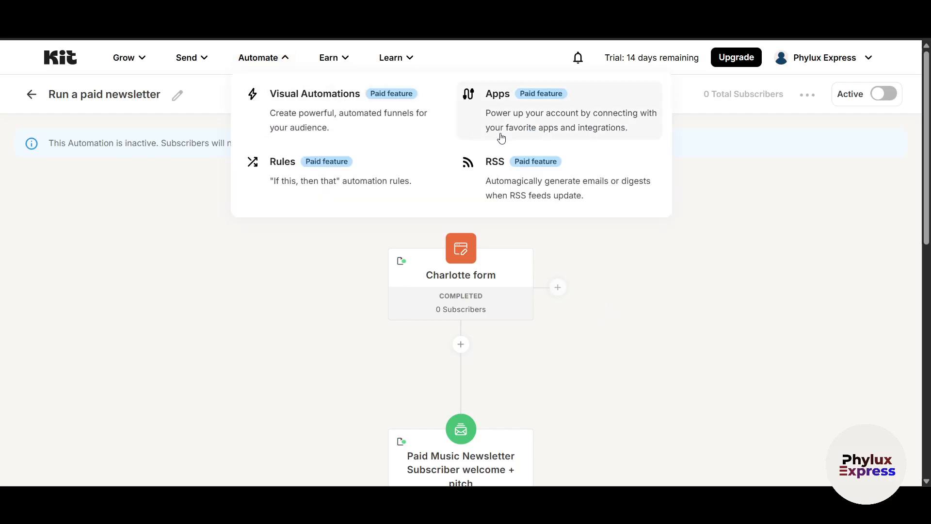
left_click(879, 95)
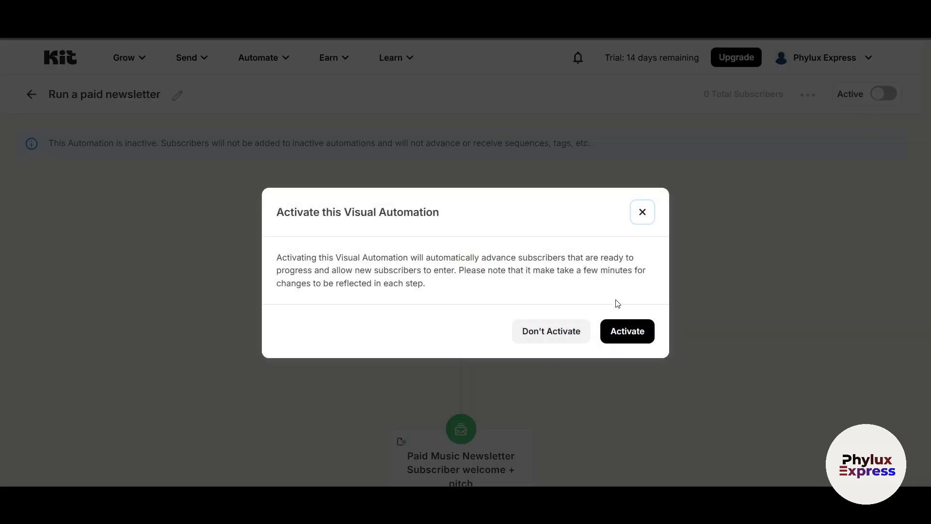
left_click(621, 341)
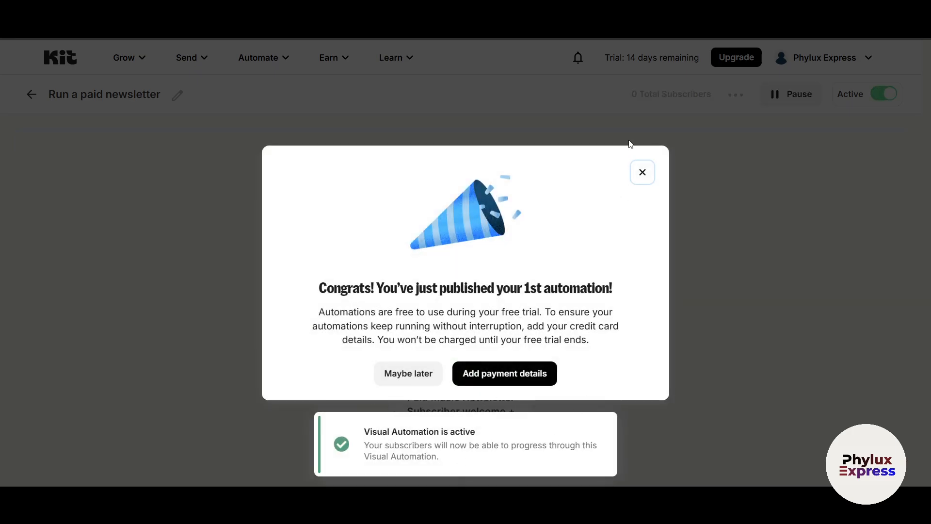
left_click(643, 172)
scroll(630, 311, "down", 3)
scroll(630, 313, "up", 3)
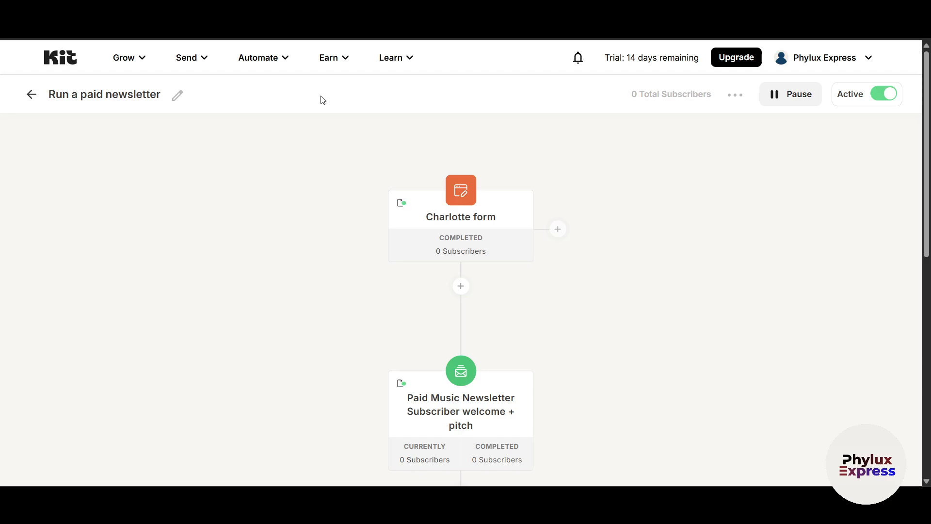
left_click(289, 63)
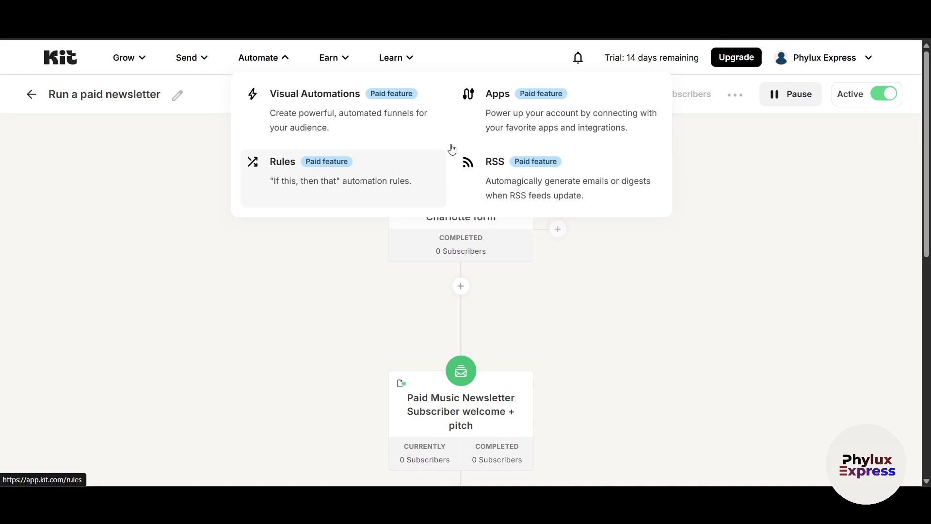
Browse the Apps directory integrations such as Canva, Circle and Custom Fonts
left_click(619, 128)
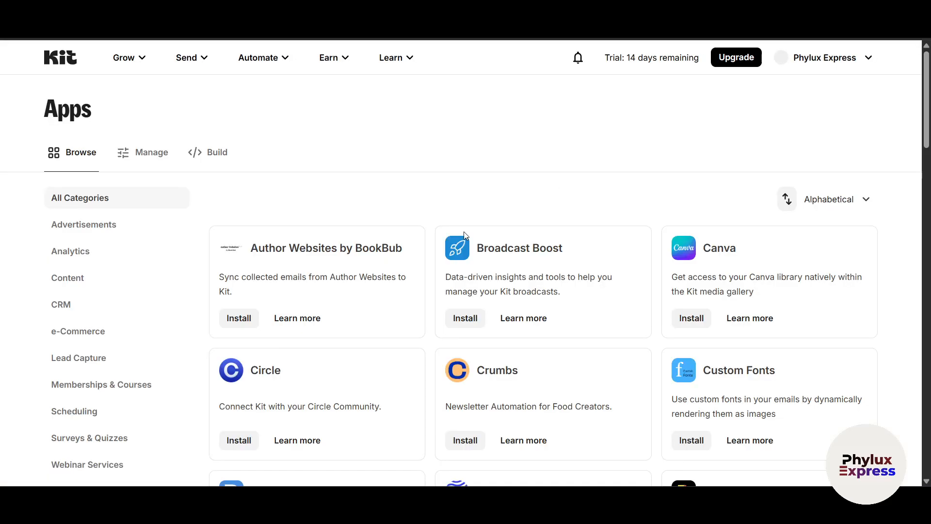
scroll(578, 267, "down", 3)
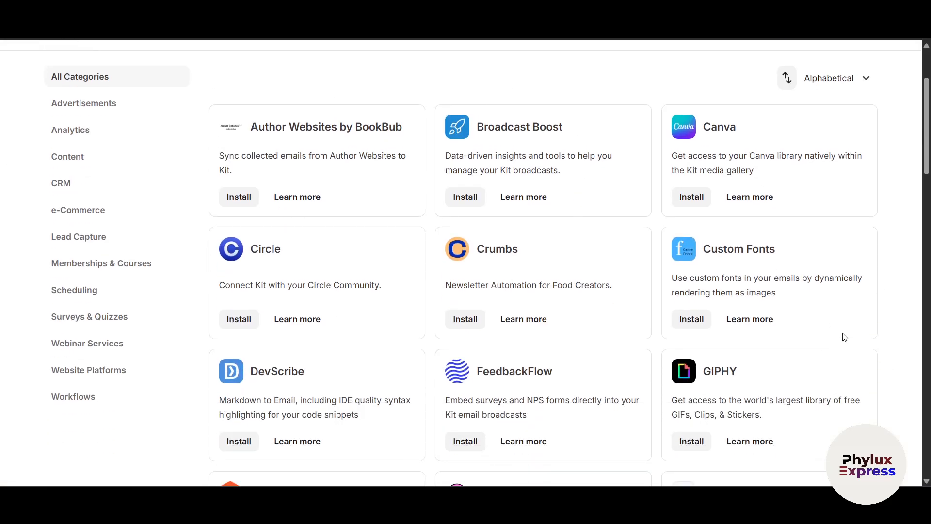
scroll(574, 354, "down", 5)
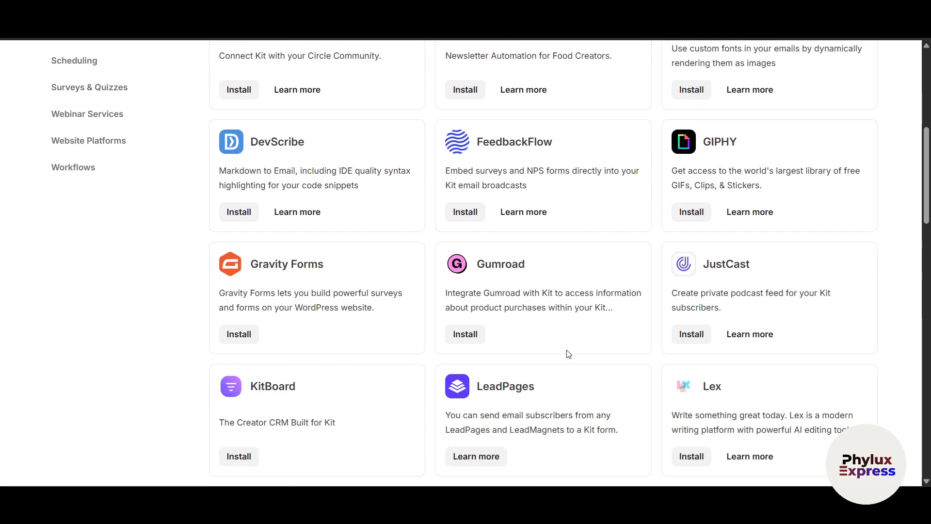
scroll(569, 354, "up", 4)
scroll(569, 354, "up", 3)
left_click(285, 58)
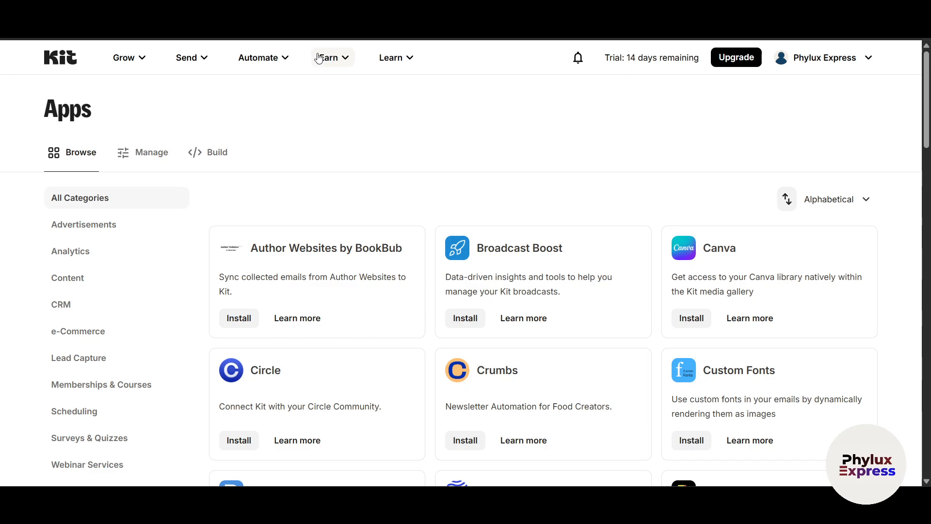
mouse_move(340, 59)
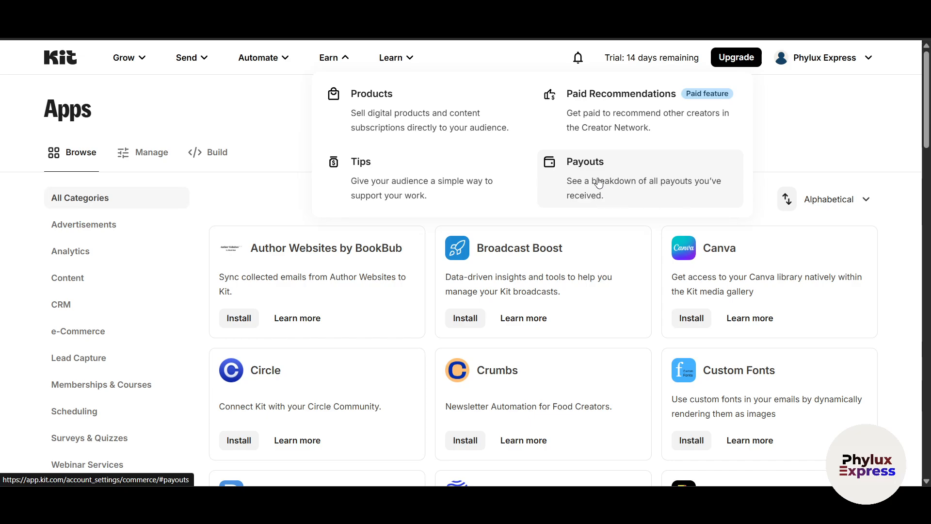
Open Earn > Payouts and cancel the payment setup
left_click(686, 185)
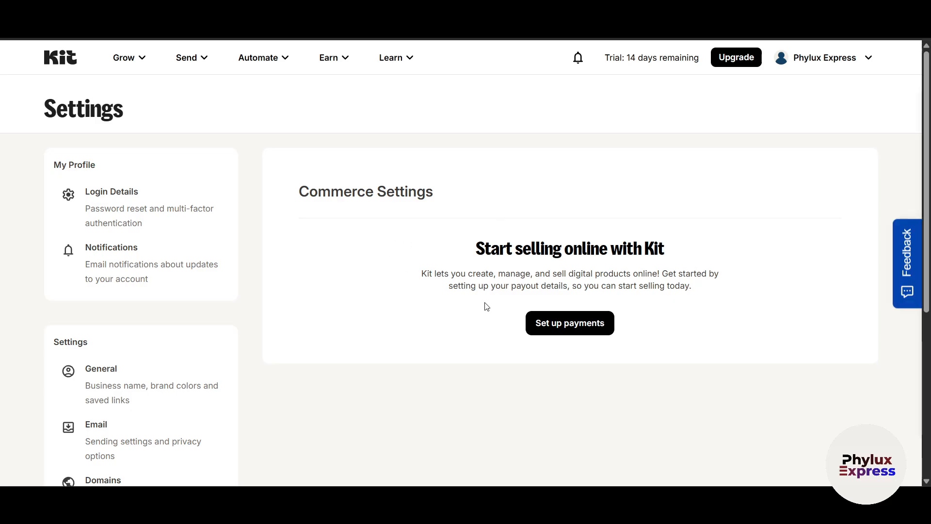
left_click(586, 325)
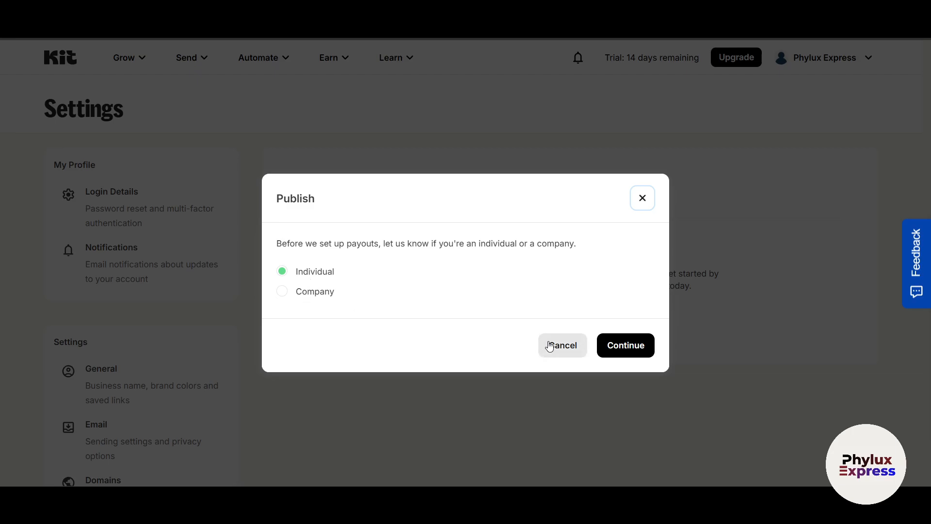
left_click(638, 347)
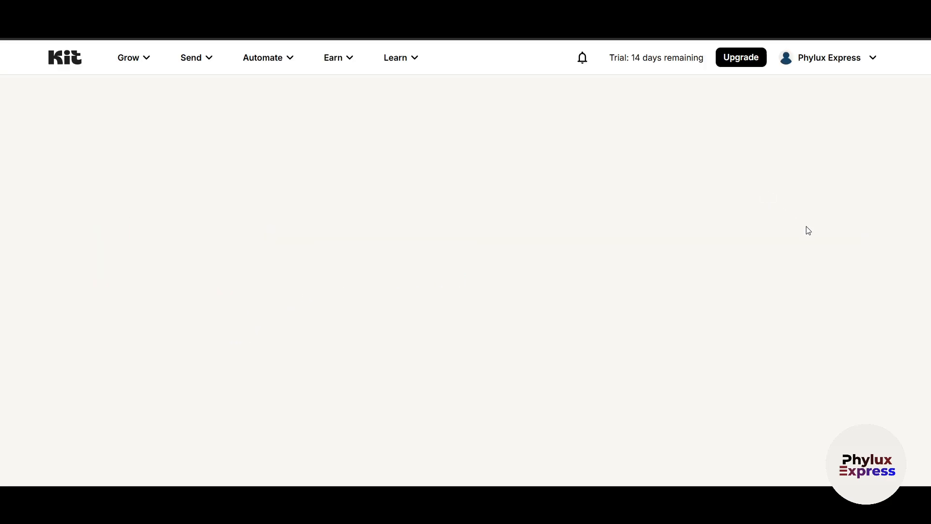
Glance at the Learn resources, return to the home dashboard, and open the account options
left_click(407, 58)
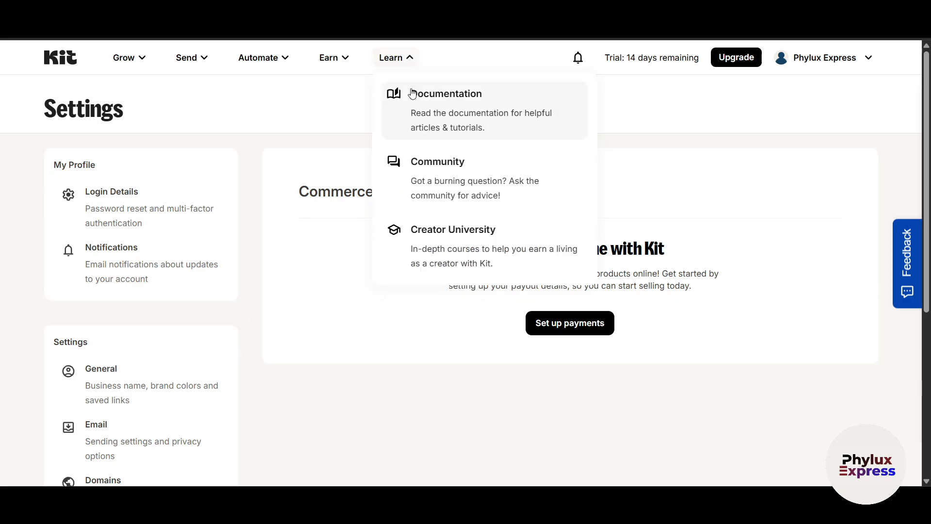
left_click(762, 192)
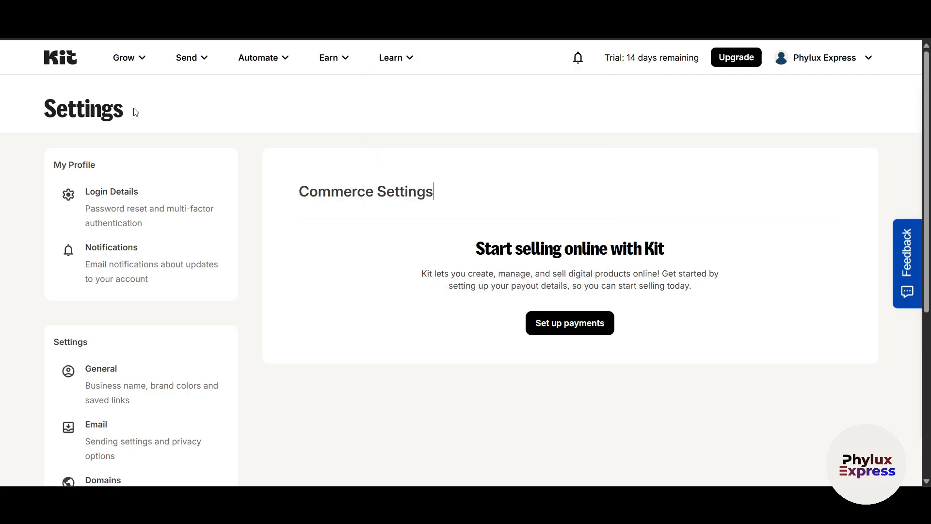
left_click(52, 57)
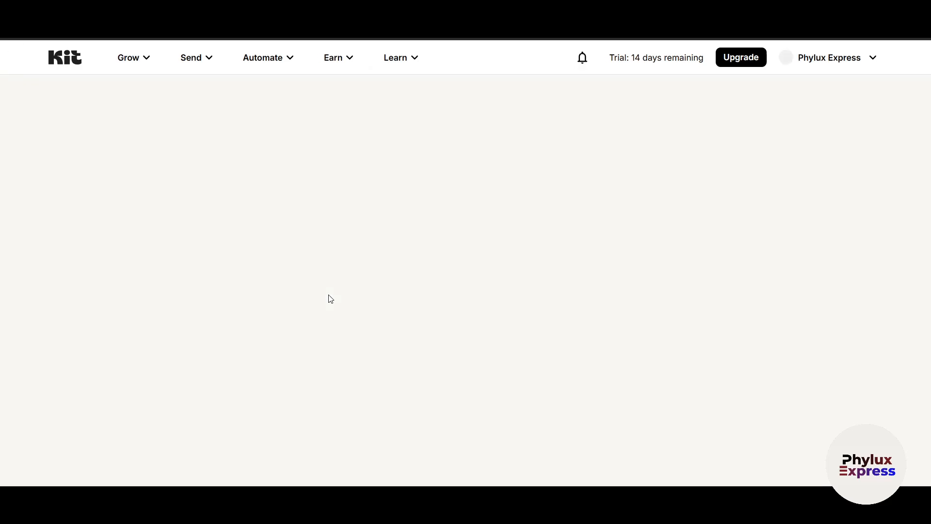
scroll(261, 339, "down", 6)
scroll(303, 329, "up", 6)
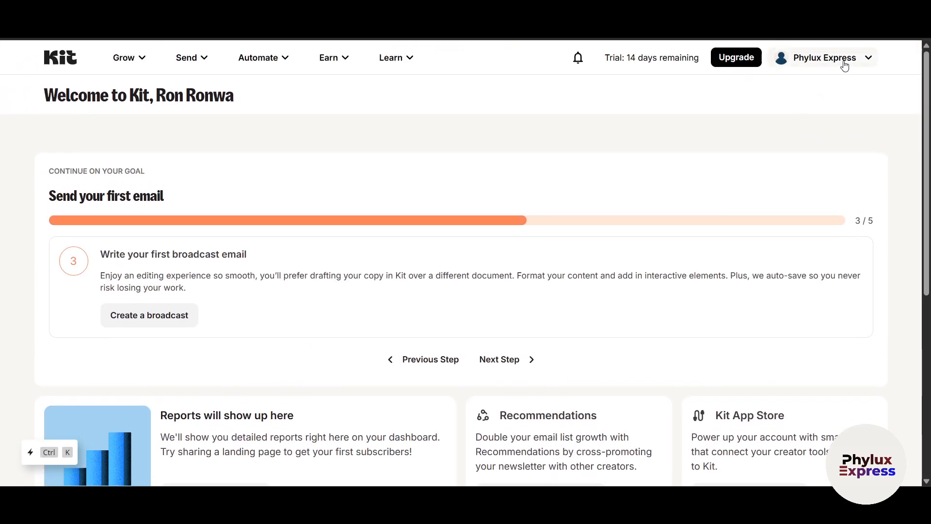
left_click(841, 64)
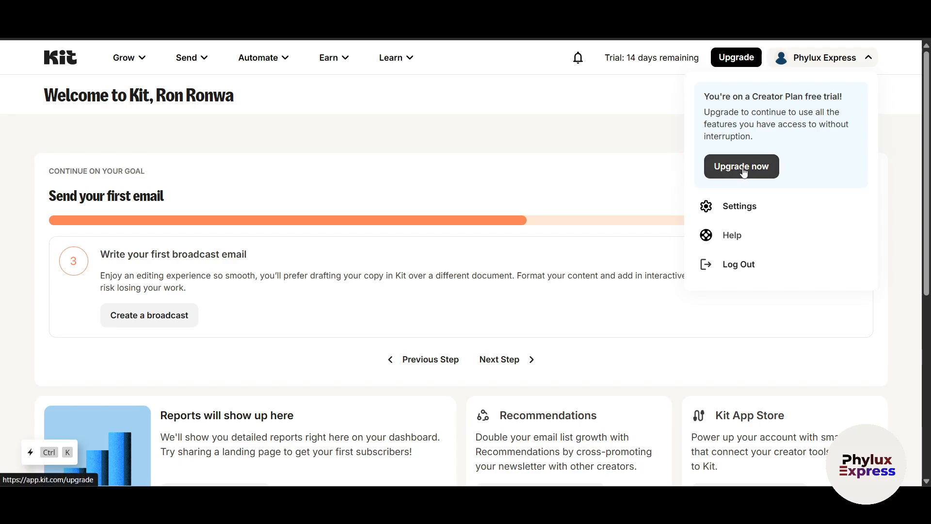